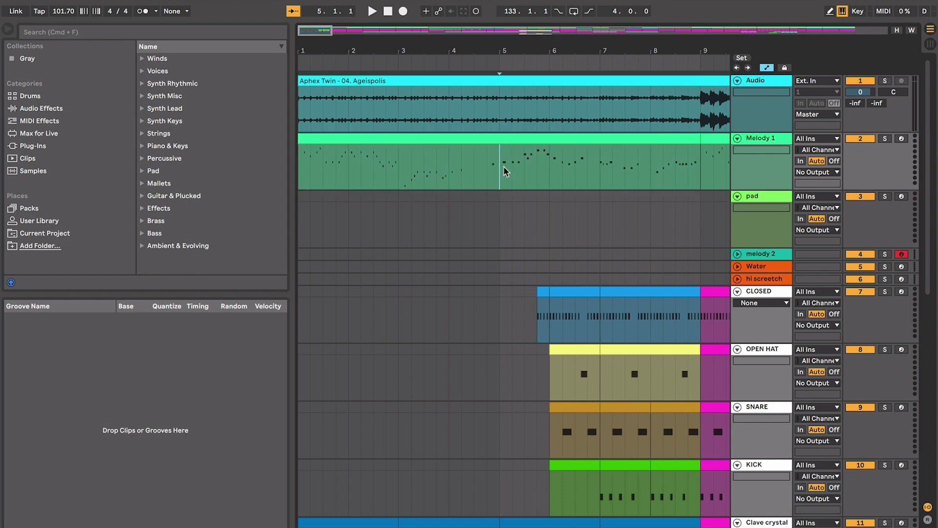
Step: Play the arrangement from bar 1 and open the first Melody 1 clip to examine its notes up close
{"action": "scroll", "coordinate": [504, 168], "scroll_direction": "down", "scroll_amount": 10}
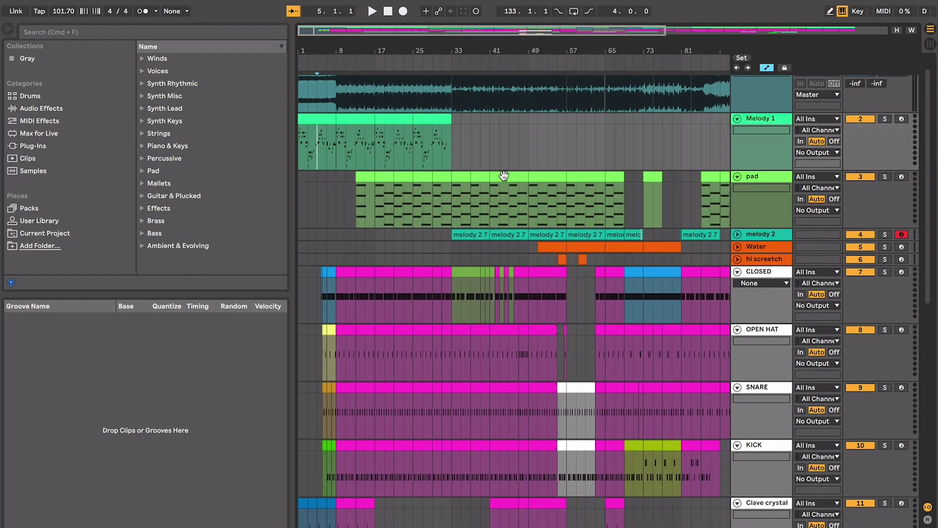
{"action": "scroll", "coordinate": [503, 169], "scroll_direction": "down", "scroll_amount": 1}
{"action": "scroll", "coordinate": [504, 175], "scroll_direction": "up", "scroll_amount": 1}
{"action": "scroll", "coordinate": [390, 159], "scroll_direction": "up", "scroll_amount": 10}
{"action": "key", "text": "space"}
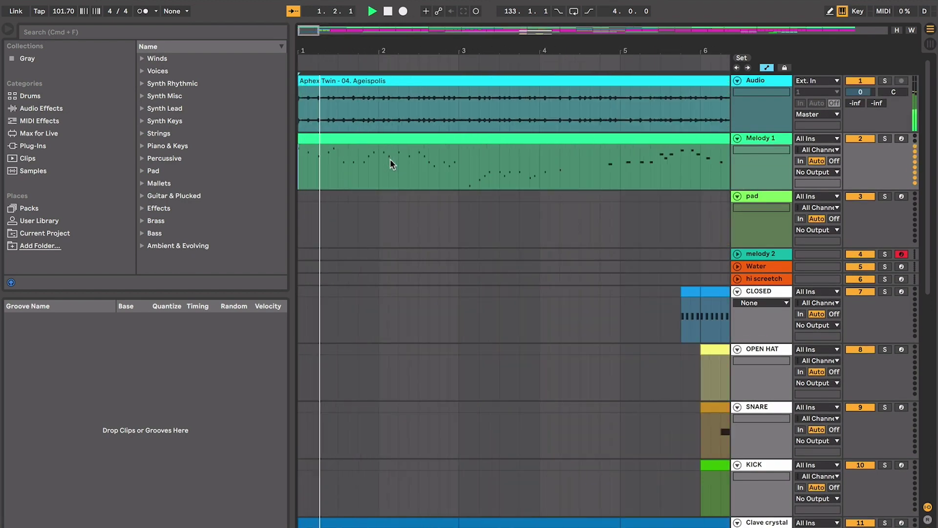
{"action": "double_click", "coordinate": [414, 145]}
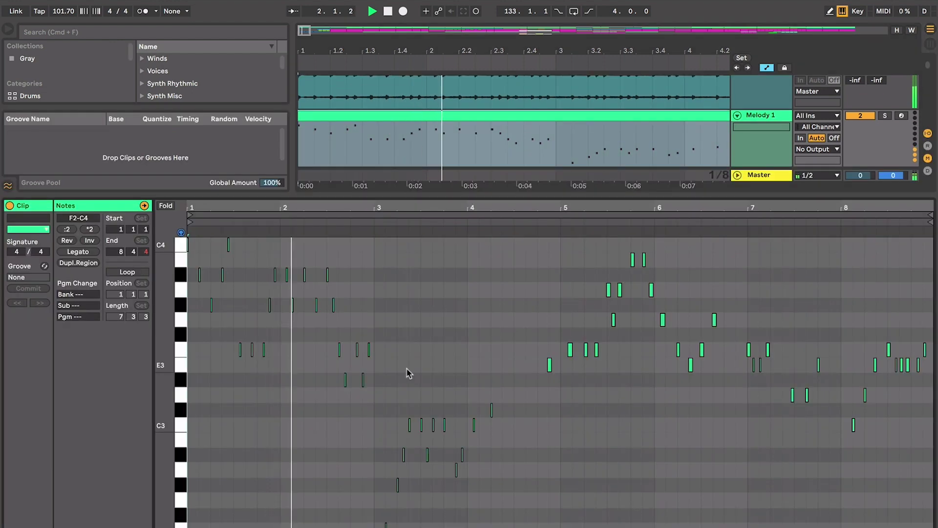
{"action": "scroll", "coordinate": [410, 374], "scroll_direction": "up", "scroll_amount": 10}
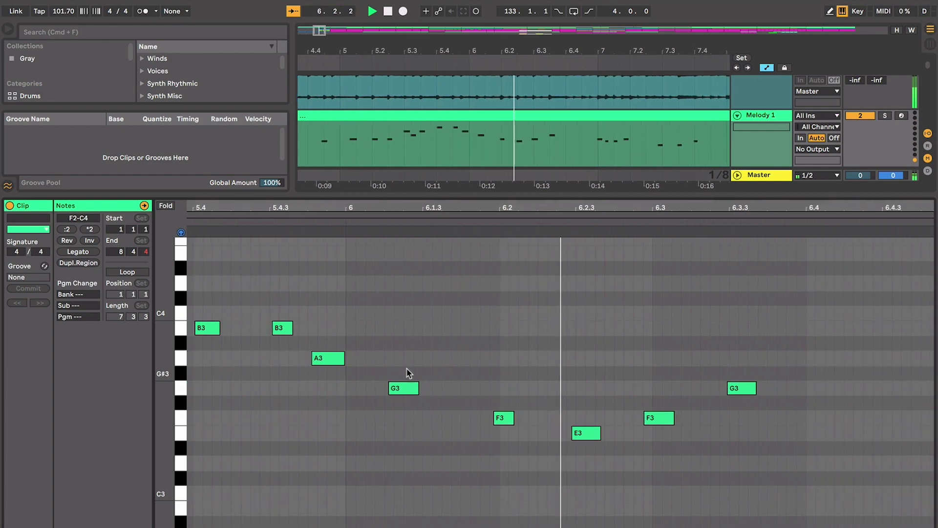
Step: Hide the clip editor and the browser to enlarge the arrangement, and stop playback
{"action": "key", "text": "super+alt+l"}
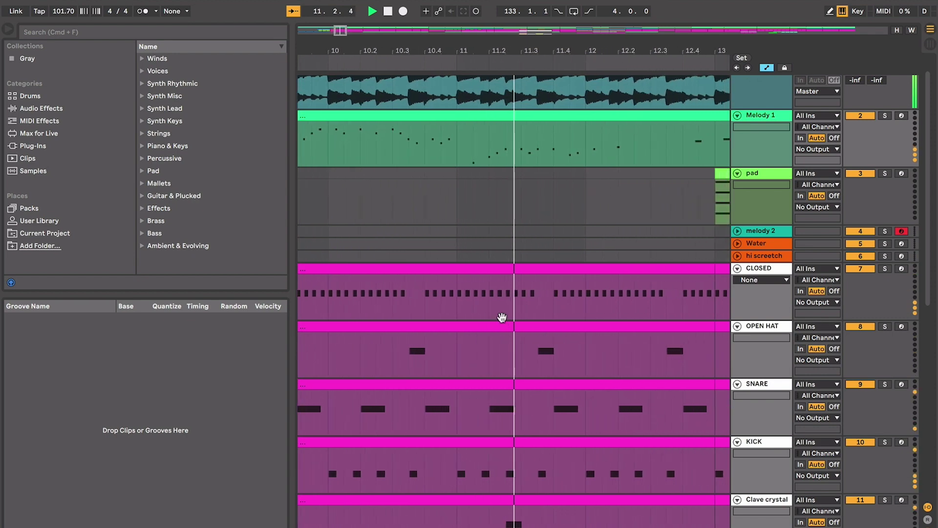
{"action": "key", "text": "super+alt+b"}
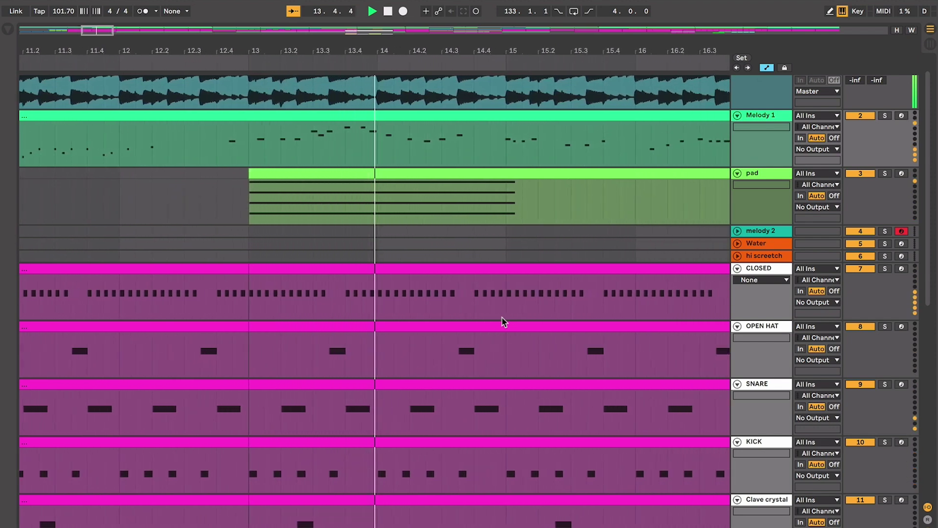
{"action": "key", "text": "minus"}
{"action": "key", "text": "minus"}
{"action": "key", "text": "space"}
{"action": "scroll", "coordinate": [503, 321], "scroll_direction": "down", "scroll_amount": 2}
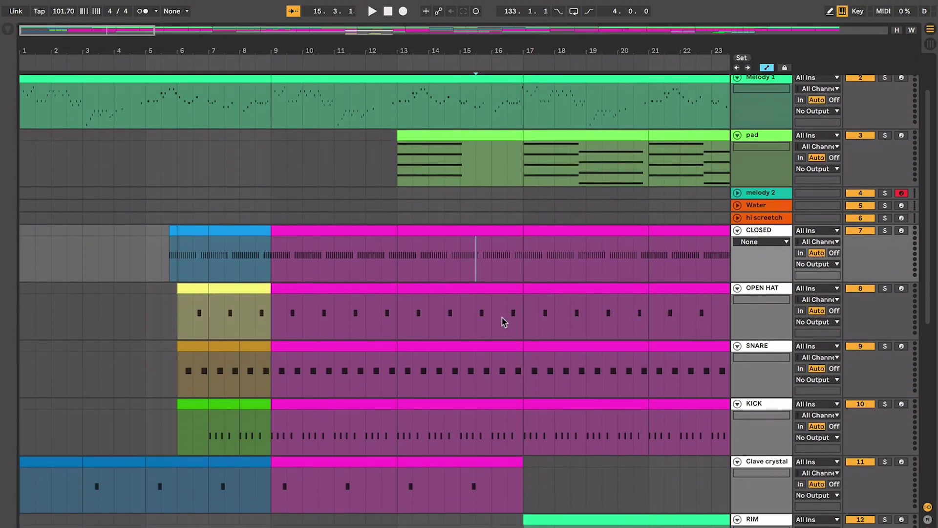
Step: Select the first Melody 1 clip, which starts at bar 1
{"action": "scroll", "coordinate": [501, 316], "scroll_direction": "up", "scroll_amount": 1}
{"action": "left_click", "coordinate": [195, 127]}
{"action": "scroll", "coordinate": [193, 135], "scroll_direction": "up", "scroll_amount": 1}
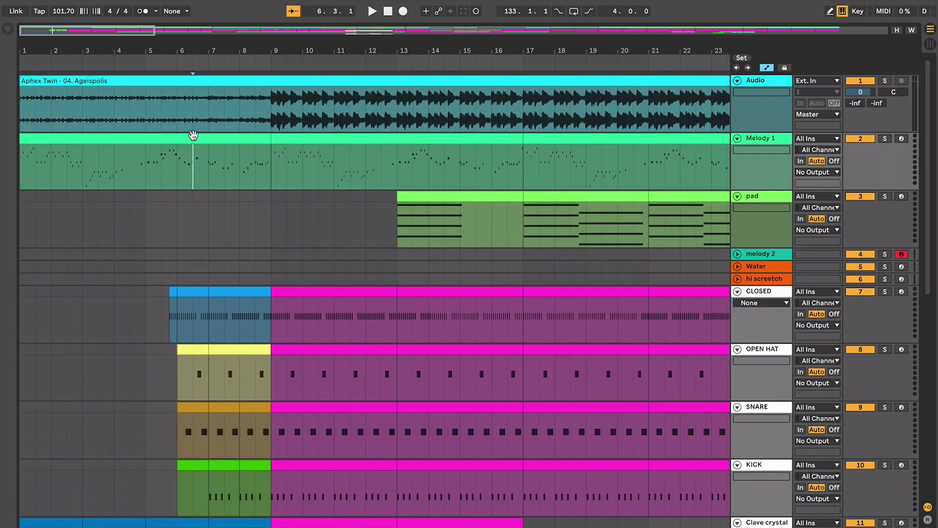
{"action": "left_click", "coordinate": [193, 137]}
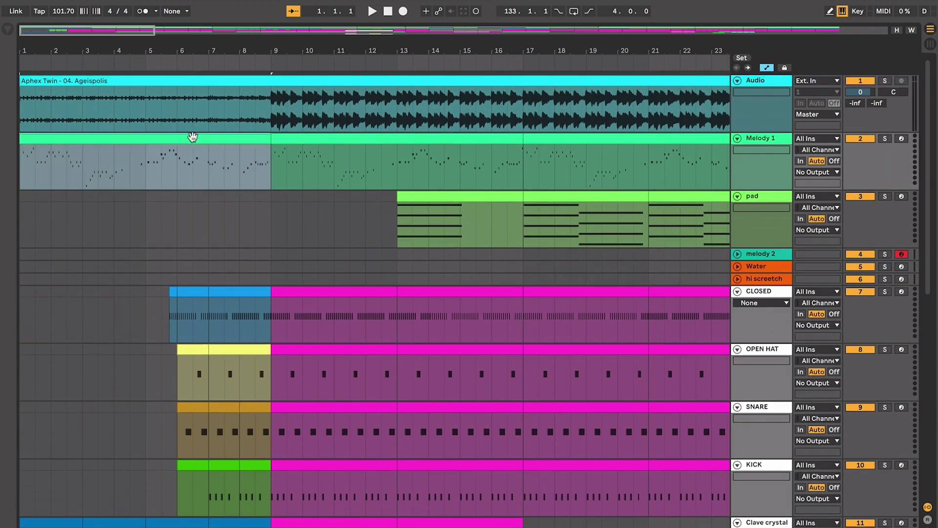
{"action": "scroll", "coordinate": [193, 139], "scroll_direction": "down", "scroll_amount": 3}
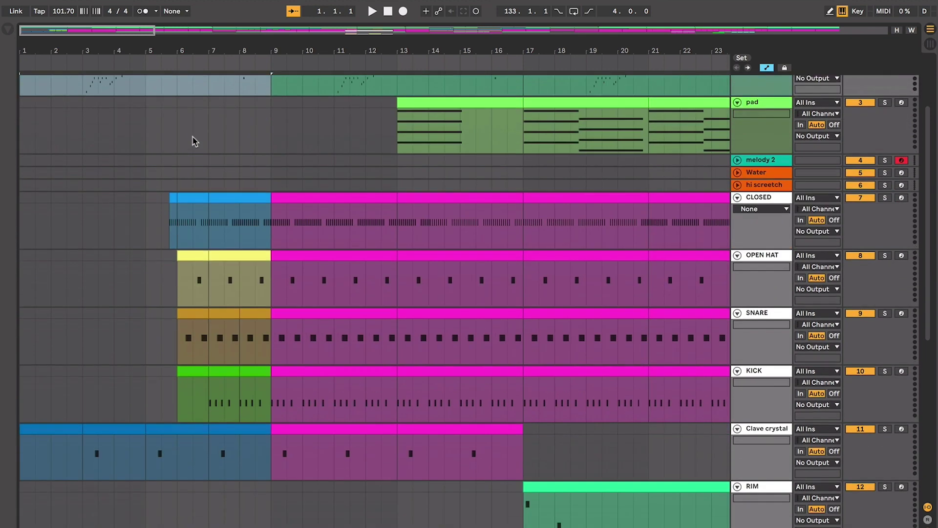
Step: Place the insert marker at bar 6 on the SNARE track and view the opening drum clips up close
{"action": "left_click", "coordinate": [185, 322]}
{"action": "key", "text": "plus"}
{"action": "key", "text": "plus"}
{"action": "key", "text": "plus"}
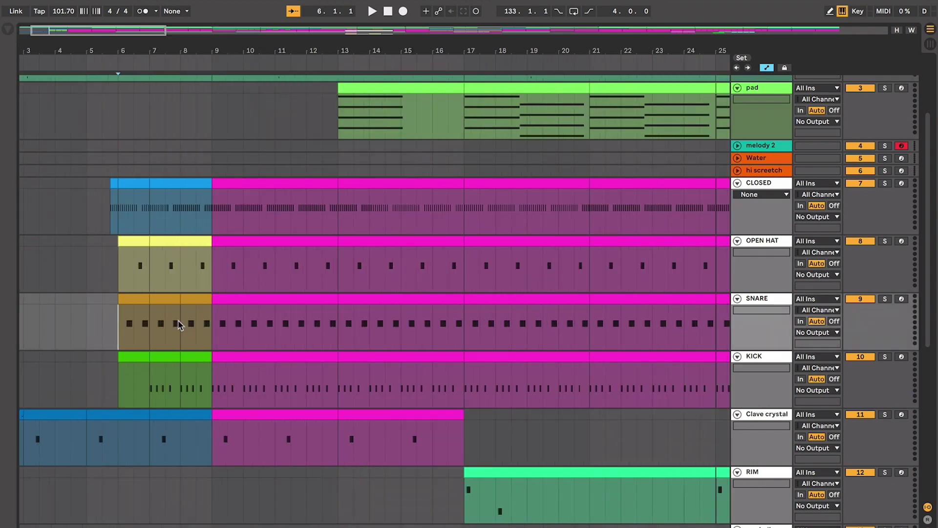
{"action": "scroll", "coordinate": [180, 325], "scroll_direction": "down", "scroll_amount": 2}
{"action": "scroll", "coordinate": [180, 325], "scroll_direction": "left", "scroll_amount": 3}
{"action": "scroll", "coordinate": [180, 325], "scroll_direction": "down", "scroll_amount": 1}
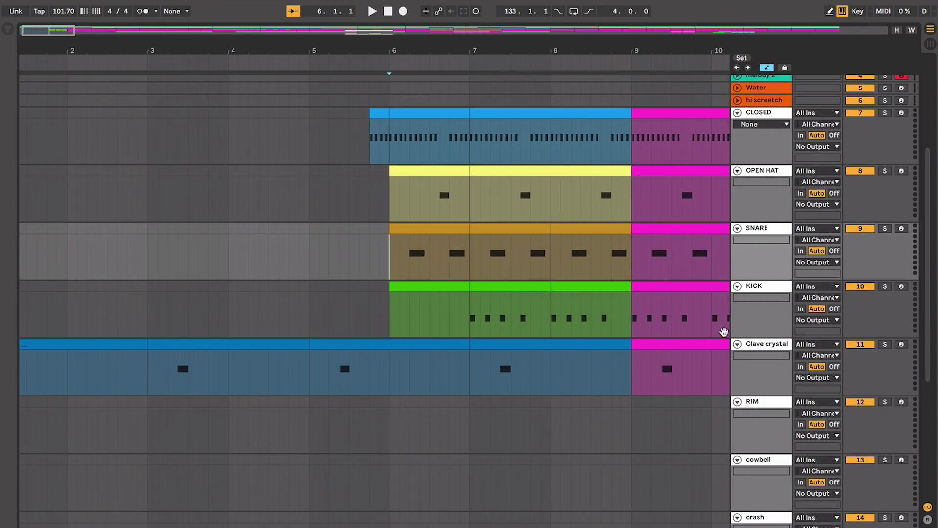
Step: Play the Clave crystal clip that starts at bar 3 to hear its hit
{"action": "left_click", "coordinate": [781, 347]}
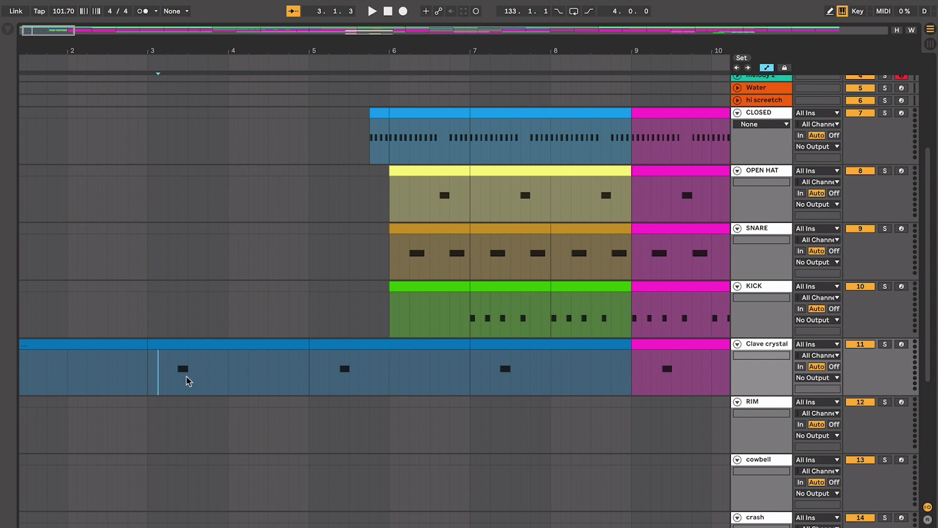
{"action": "scroll", "coordinate": [188, 381], "scroll_direction": "left", "scroll_amount": 1}
{"action": "key", "text": "space"}
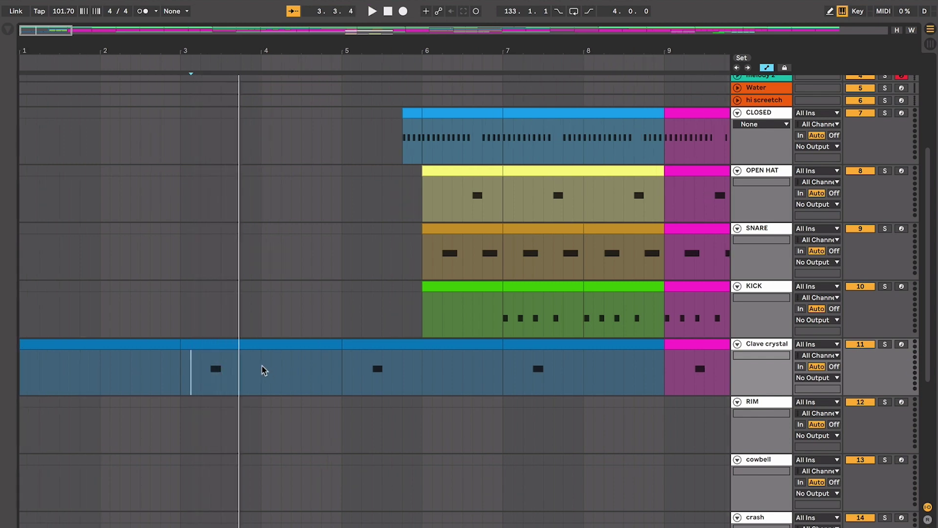
{"action": "left_click", "coordinate": [251, 343]}
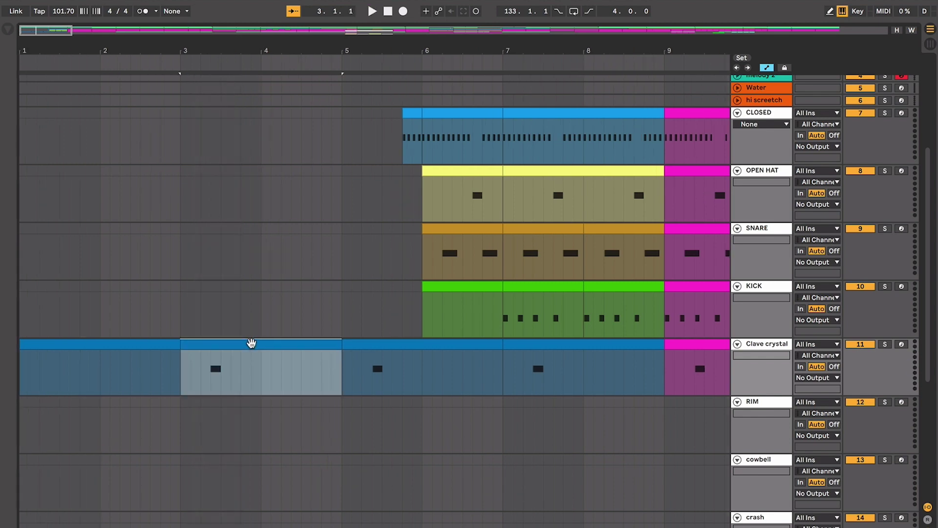
{"action": "left_click", "coordinate": [204, 372]}
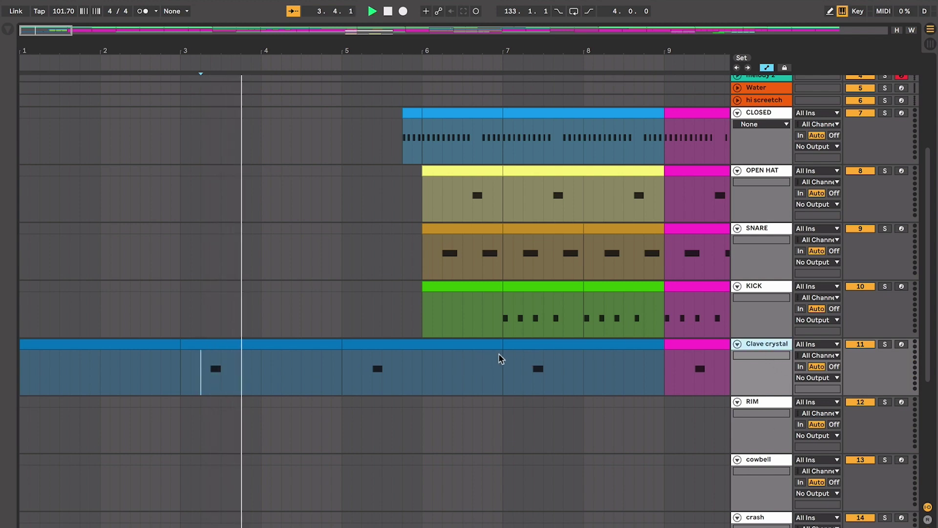
Step: Play the first SNARE clip from bar 6, and stop playback near bar 7
{"action": "scroll", "coordinate": [502, 358], "scroll_direction": "up", "scroll_amount": 2}
{"action": "scroll", "coordinate": [502, 358], "scroll_direction": "right", "scroll_amount": 2}
{"action": "key", "text": "space"}
{"action": "left_click", "coordinate": [426, 285]}
{"action": "key", "text": "space"}
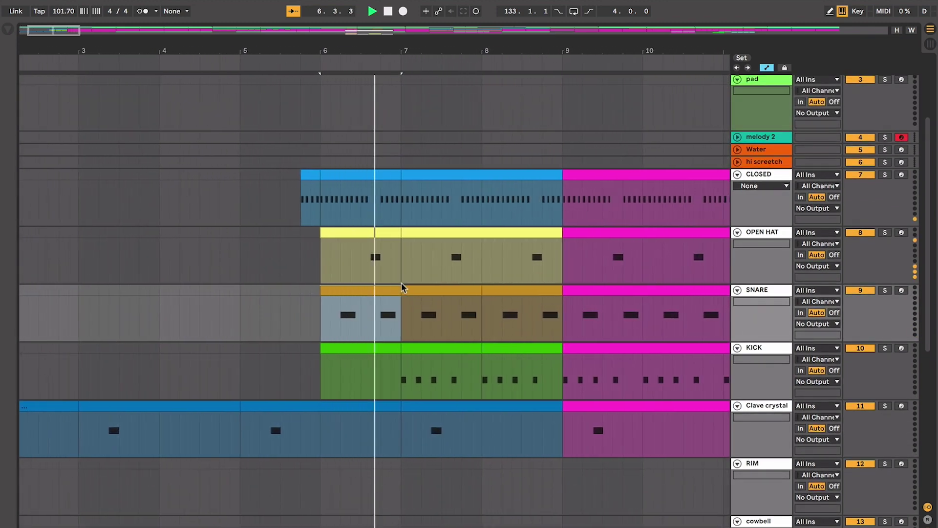
{"action": "key", "text": "space"}
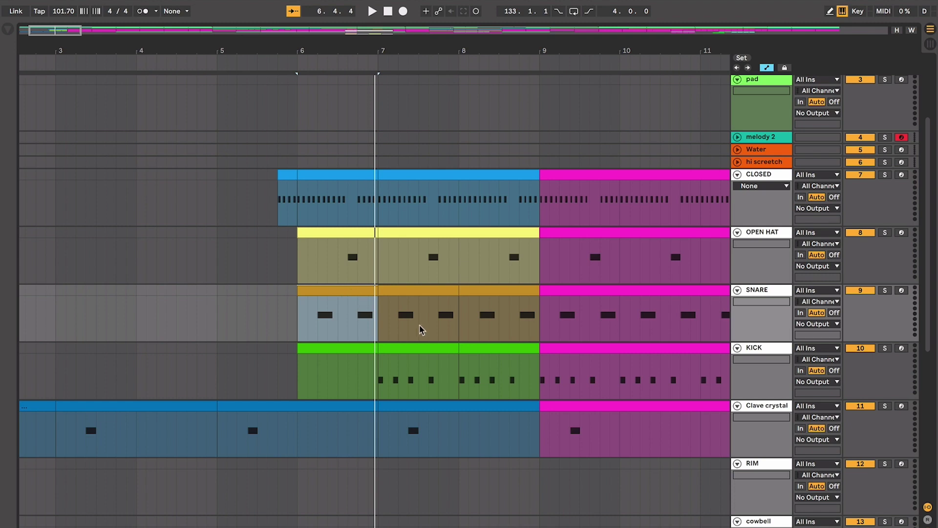
Step: Play the drums from the middle of bar 6 on the CLOSED track, and stop with the marker at bar 9 on KICK
{"action": "left_click", "coordinate": [338, 258]}
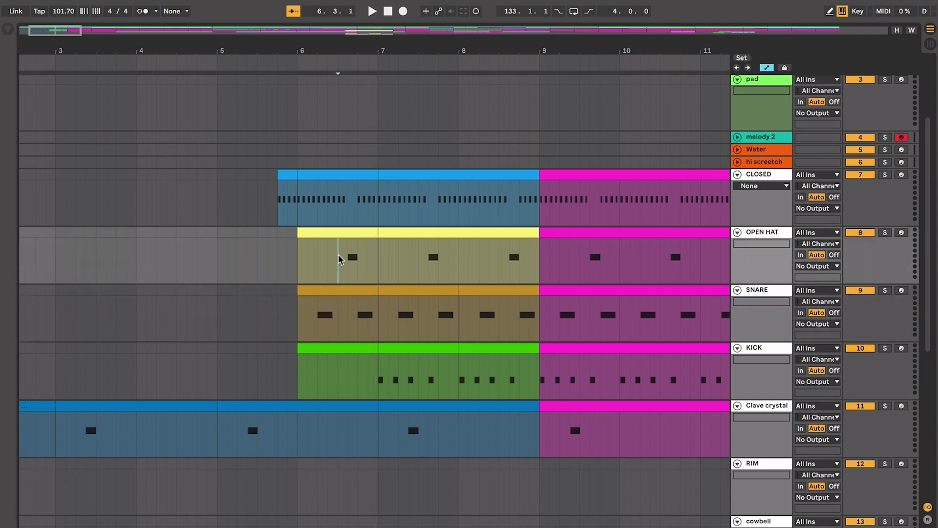
{"action": "left_click", "coordinate": [333, 218]}
{"action": "key", "text": "space"}
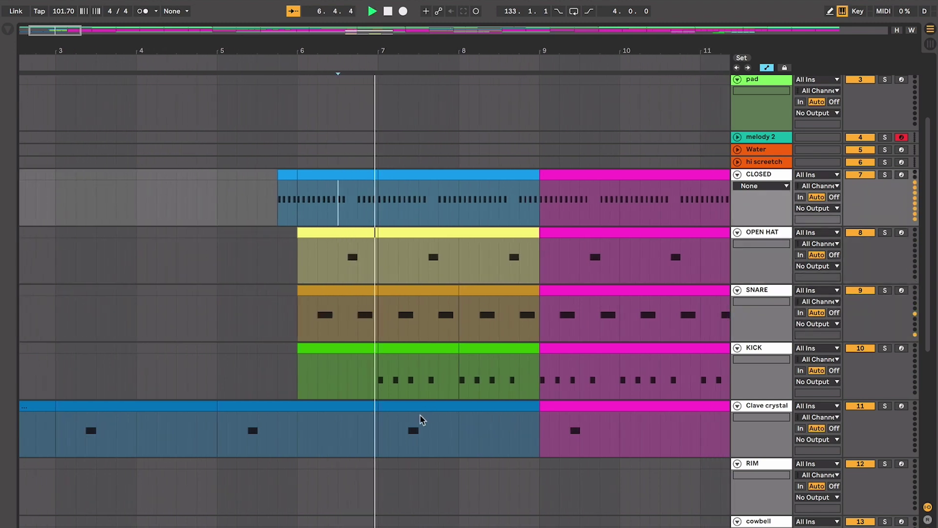
{"action": "scroll", "coordinate": [440, 429], "scroll_direction": "up", "scroll_amount": 1}
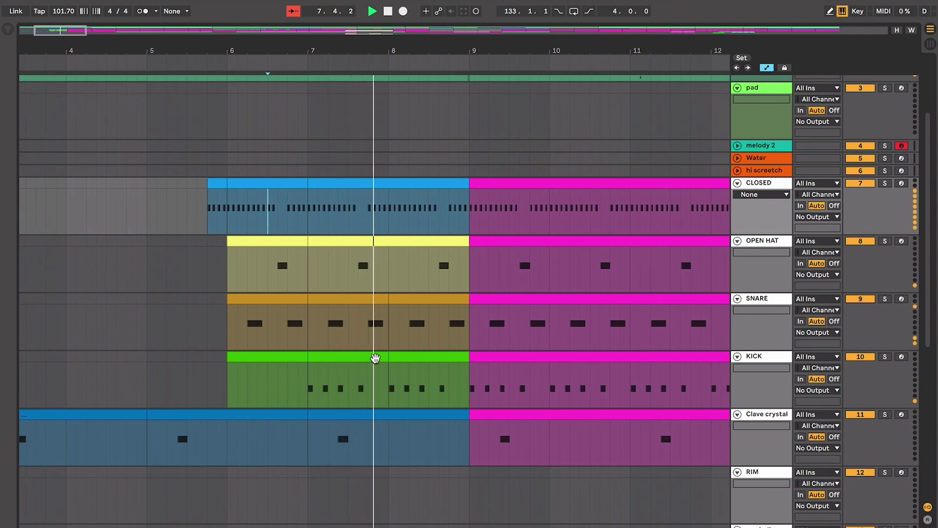
{"action": "left_click_drag", "start_coordinate": [375, 358], "coordinate": [399, 372]}
{"action": "scroll", "coordinate": [420, 374], "scroll_direction": "up", "scroll_amount": 1}
{"action": "left_click", "coordinate": [438, 372]}
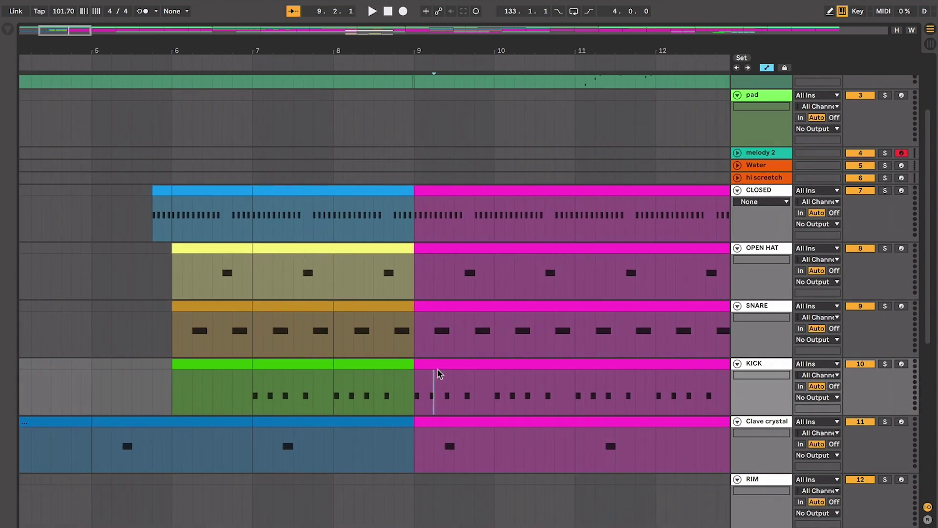
Step: Select the drum section from bar 9 to about bar 11 across the CLOSED to Clave crystal tracks, and survey the wider arrangement
{"action": "left_click_drag", "start_coordinate": [415, 186], "coordinate": [608, 446]}
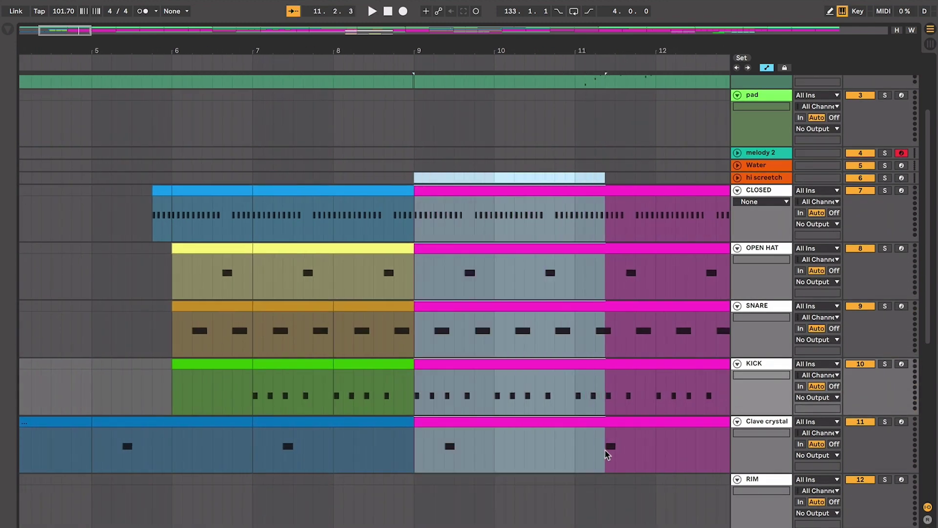
{"action": "key", "text": "minus"}
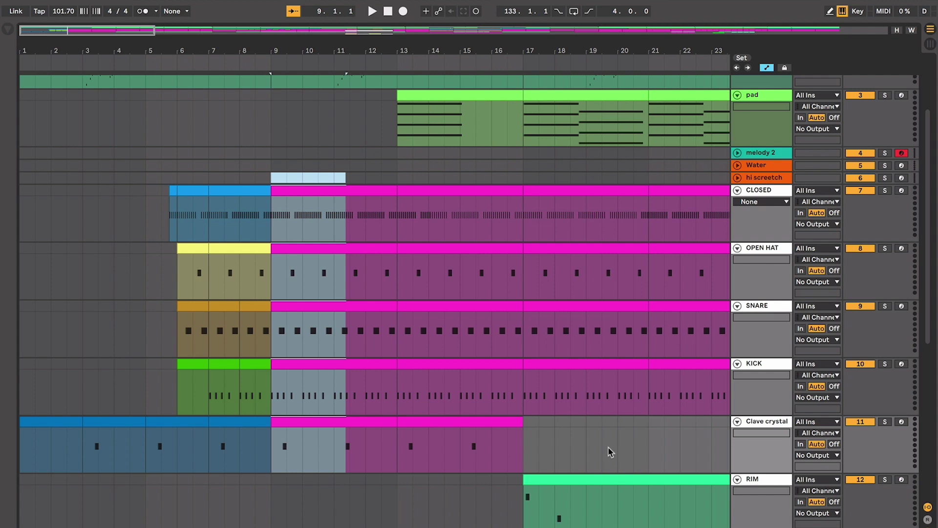
{"action": "scroll", "coordinate": [609, 452], "scroll_direction": "down", "scroll_amount": 5}
{"action": "scroll", "coordinate": [610, 452], "scroll_direction": "up", "scroll_amount": 3}
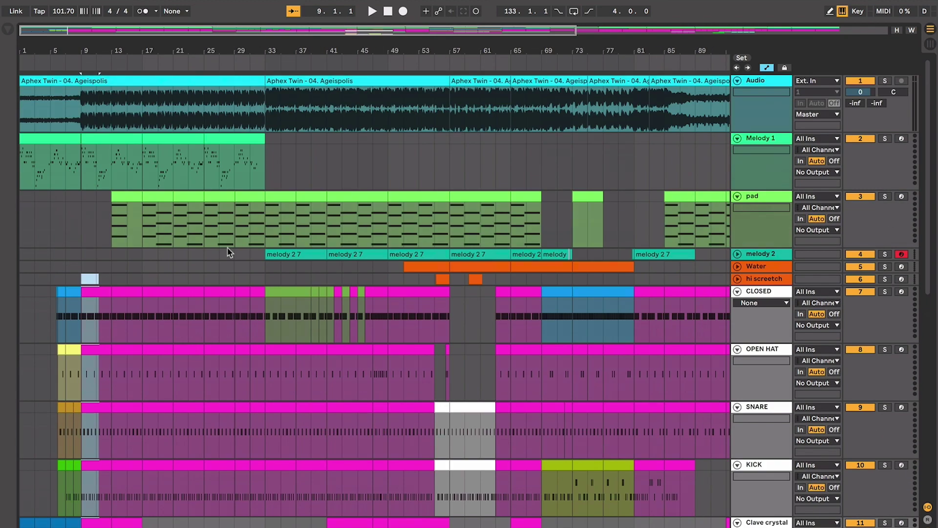
Step: Unfold the melody 2 track and select the second Melody 1 clip, starting at bar 9
{"action": "left_click", "coordinate": [113, 175]}
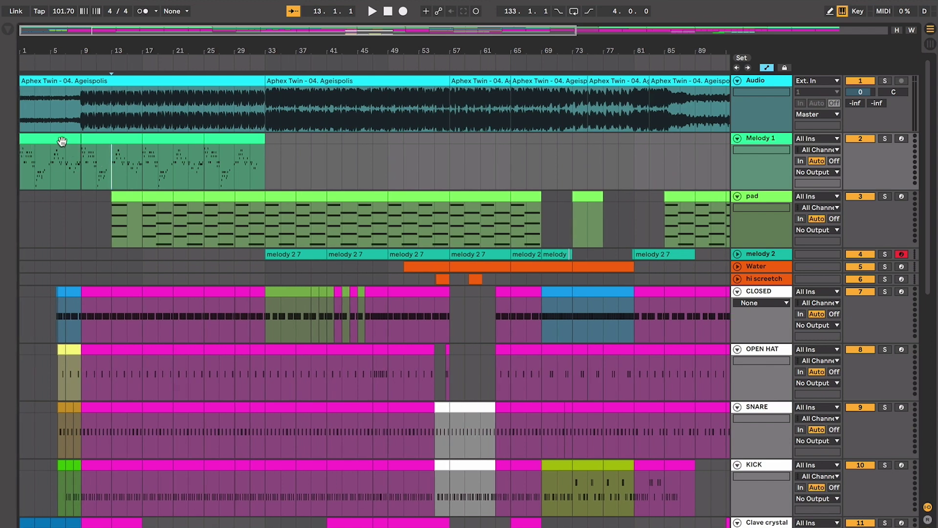
{"action": "left_click", "coordinate": [63, 142]}
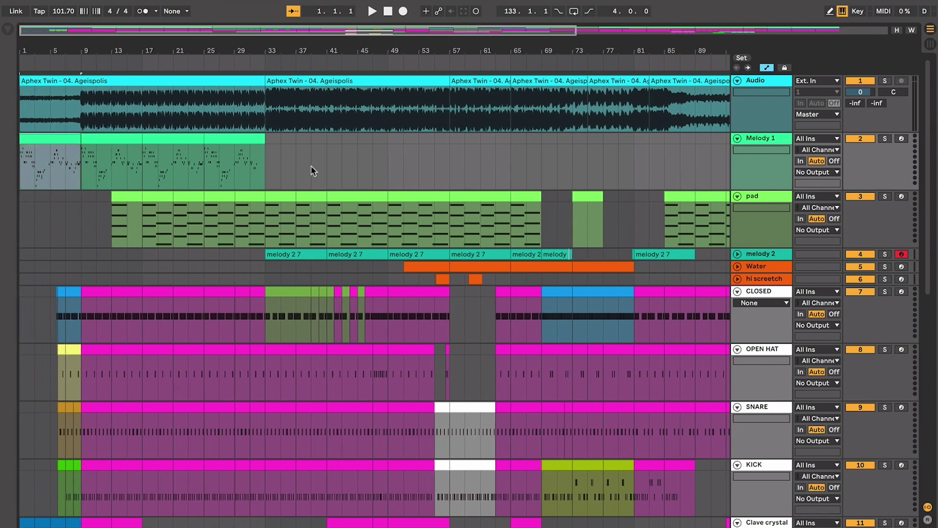
{"action": "left_click", "coordinate": [738, 254]}
{"action": "left_click", "coordinate": [120, 139]}
{"action": "left_click", "coordinate": [59, 142]}
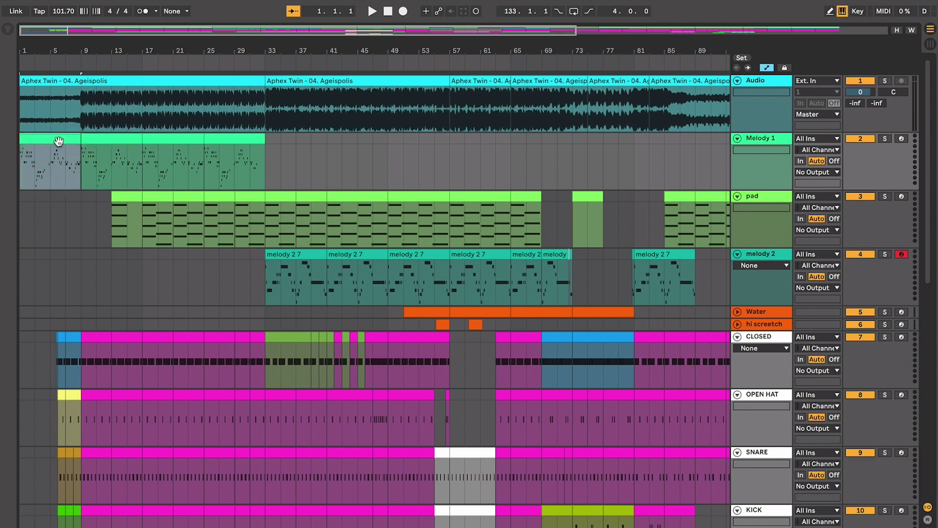
{"action": "left_click", "coordinate": [100, 141]}
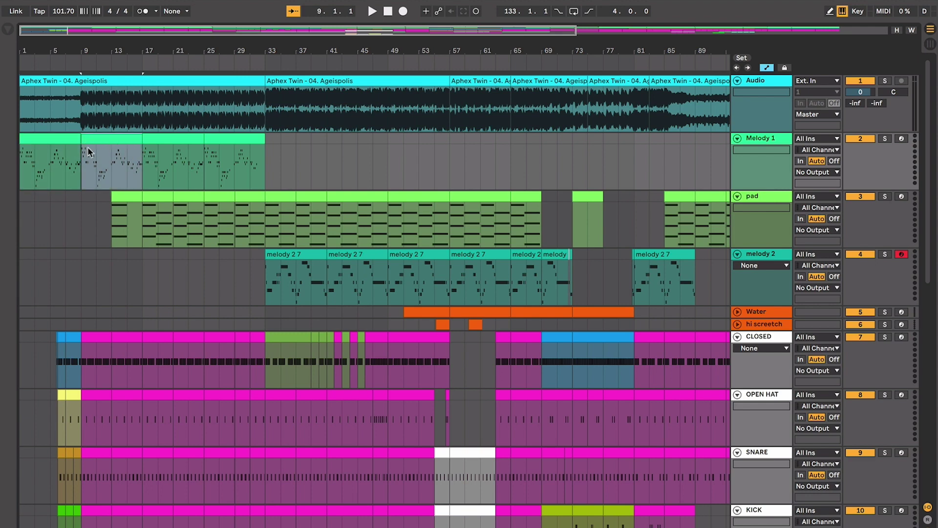
Step: Play the first melody 2 clip from bar 33, stop playback, and show the whole arrangement
{"action": "left_click", "coordinate": [285, 254]}
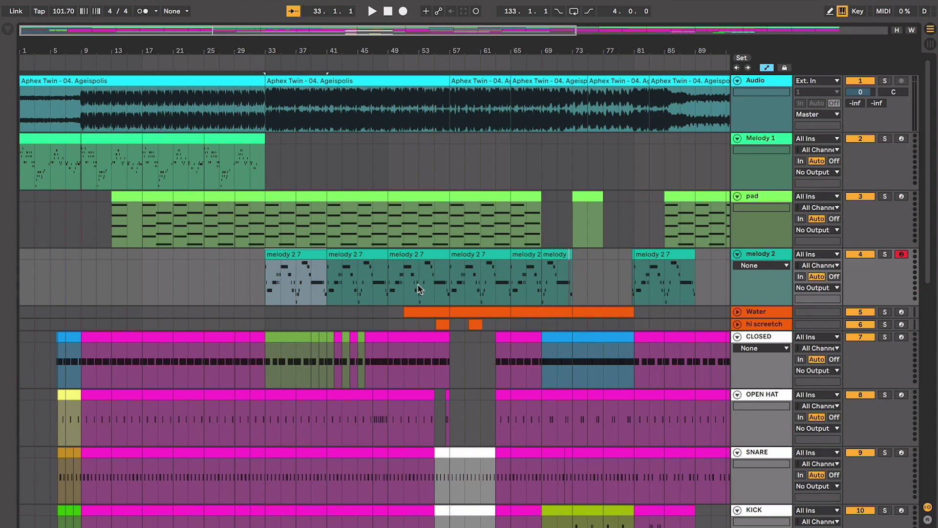
{"action": "key", "text": "plus"}
{"action": "key", "text": "plus"}
{"action": "key", "text": "plus"}
{"action": "key", "text": "plus"}
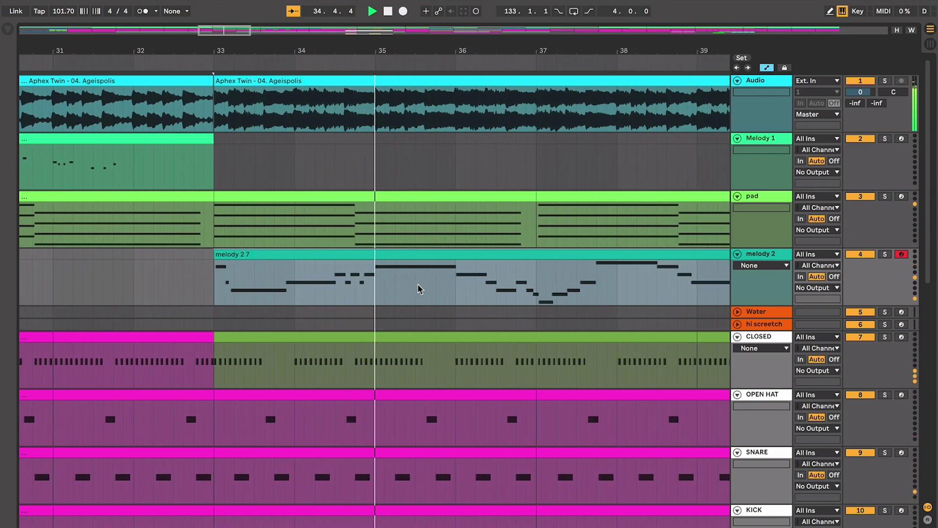
{"action": "key", "text": "minus"}
{"action": "key", "text": "minus"}
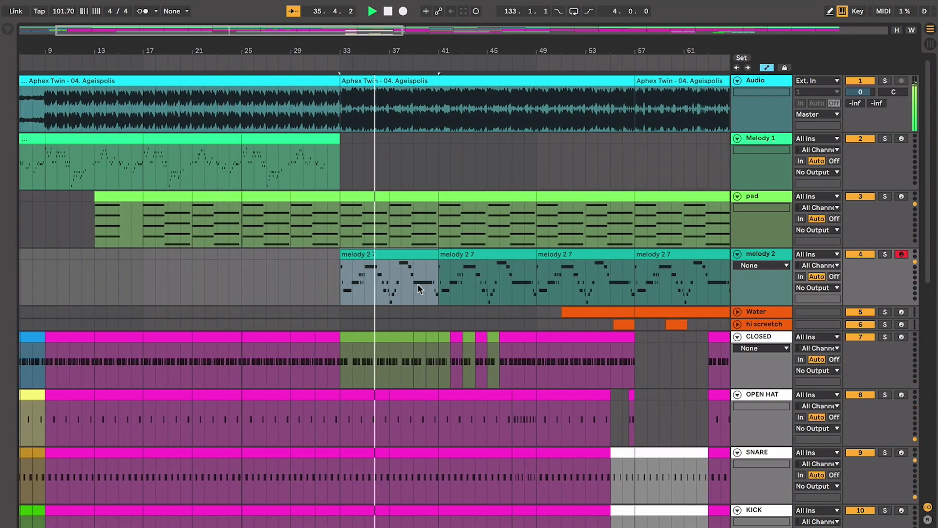
{"action": "key", "text": "space"}
{"action": "key", "text": "minus"}
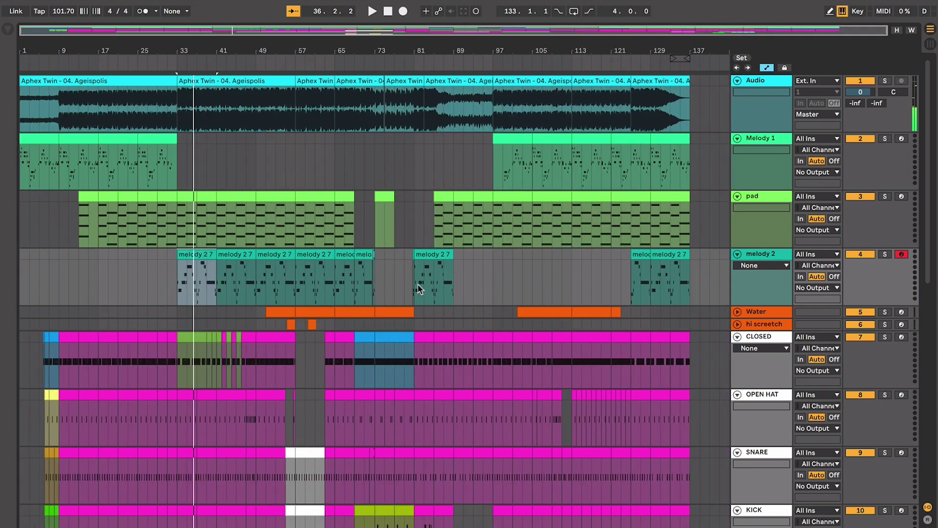
Step: Compare the Melody 1 clips at bars 17 and 97 with the first melody 2 clip
{"action": "left_click", "coordinate": [100, 138]}
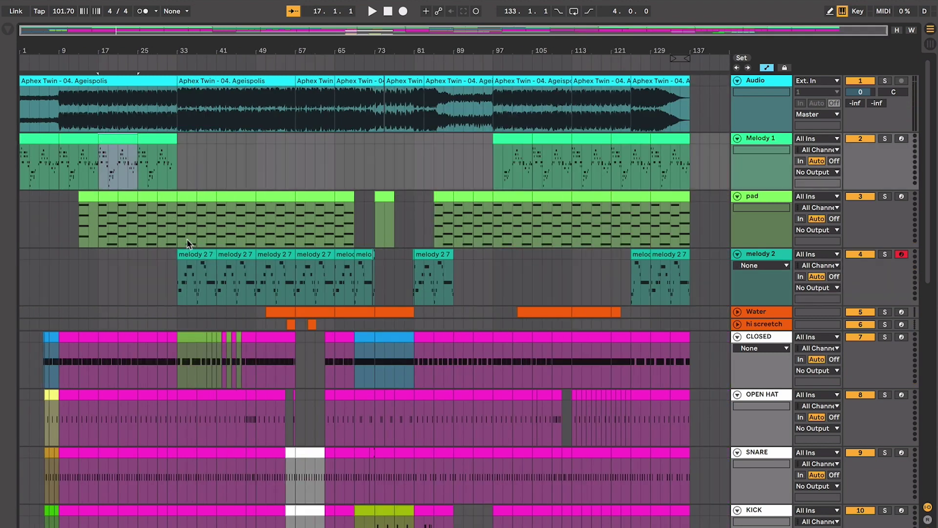
{"action": "left_click", "coordinate": [197, 261]}
{"action": "left_click", "coordinate": [507, 154]}
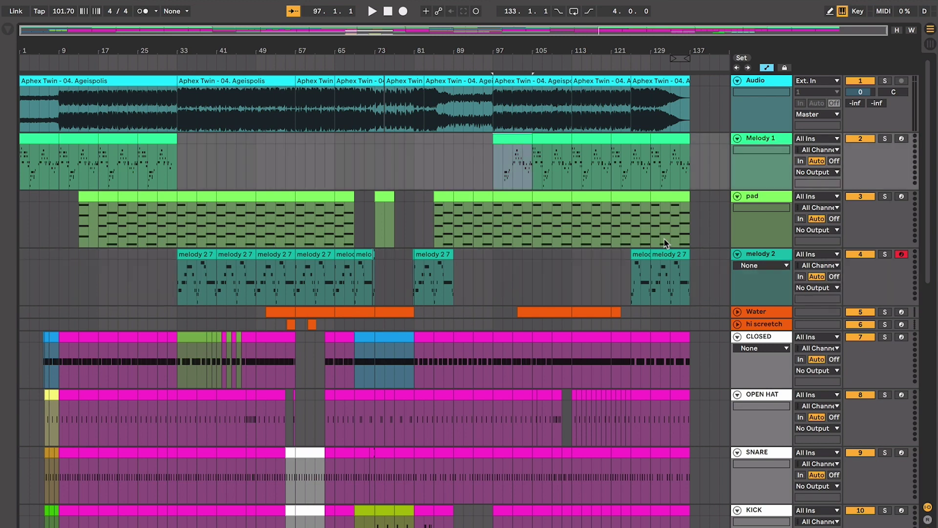
Step: Compare the closing melody 2 clips from bar 127 with Melody 1 at bar 25, and survey the drum tracks below
{"action": "left_click", "coordinate": [641, 264]}
{"action": "scroll", "coordinate": [379, 324], "scroll_direction": "down", "scroll_amount": 2}
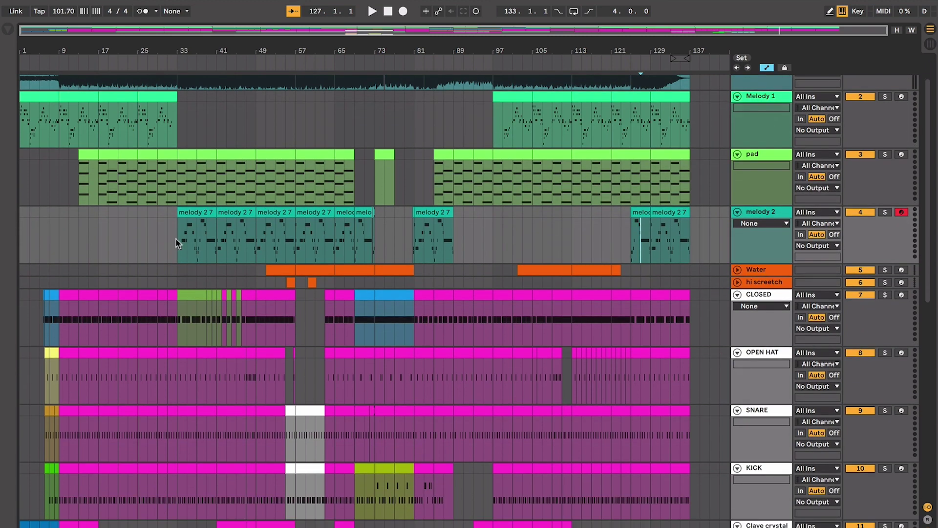
{"action": "left_click", "coordinate": [138, 127]}
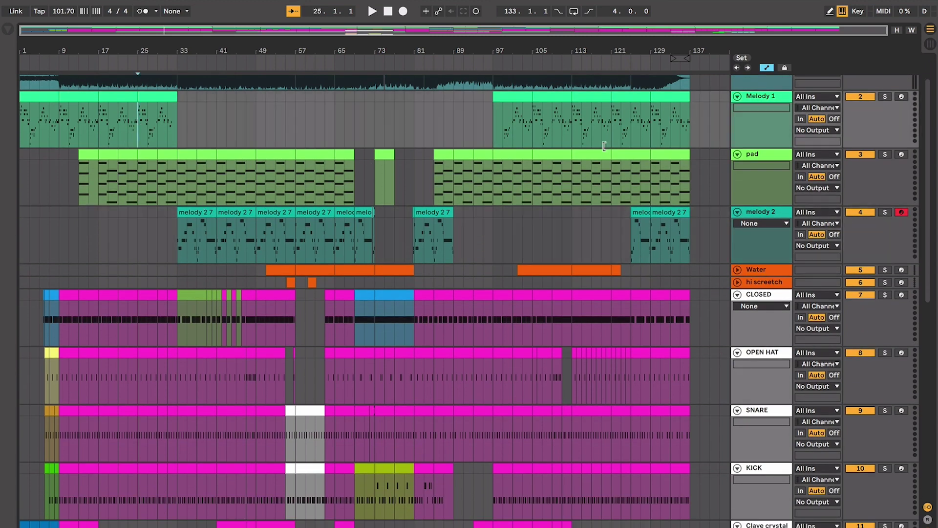
{"action": "scroll", "coordinate": [662, 213], "scroll_direction": "down", "scroll_amount": 7}
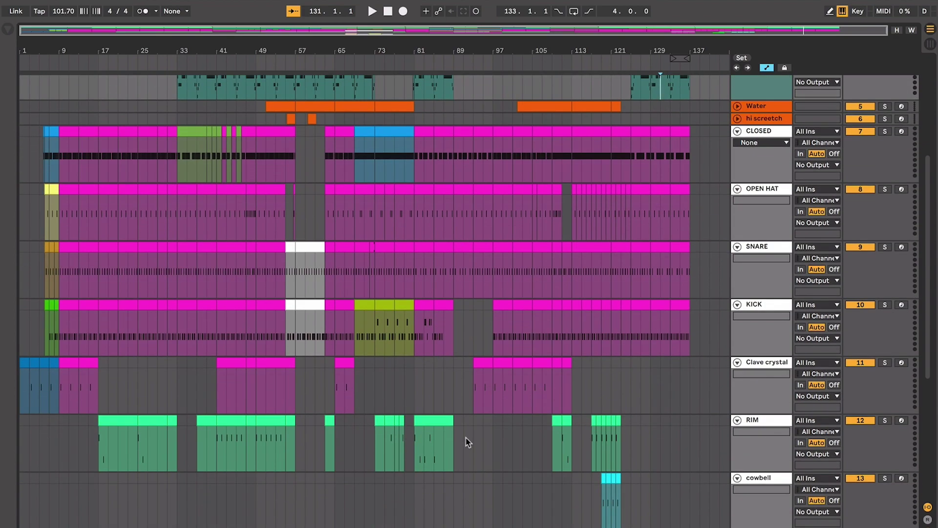
{"action": "scroll", "coordinate": [468, 442], "scroll_direction": "down", "scroll_amount": 9}
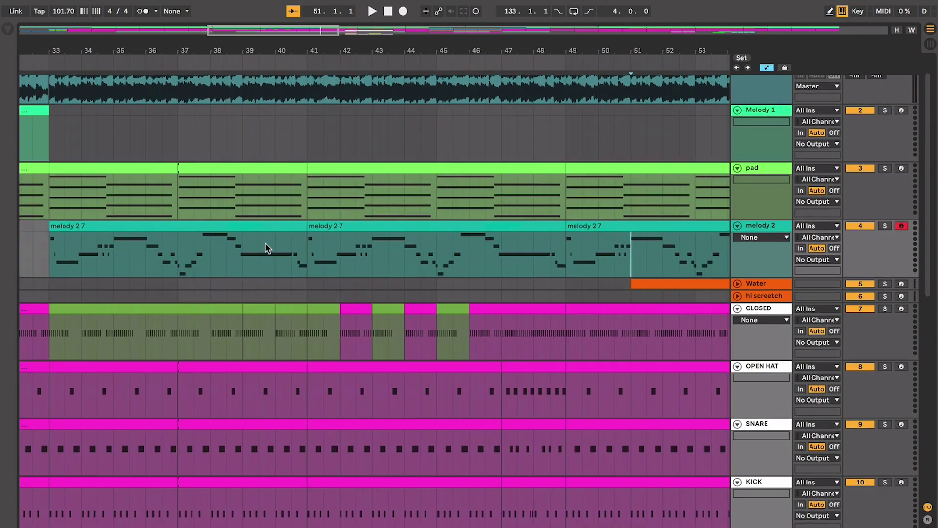
Step: Play the arrangement from bar 13, at the start of the first pad clip
{"action": "scroll", "coordinate": [266, 249], "scroll_direction": "up", "scroll_amount": 1}
{"action": "scroll", "coordinate": [267, 248], "scroll_direction": "left", "scroll_amount": 15}
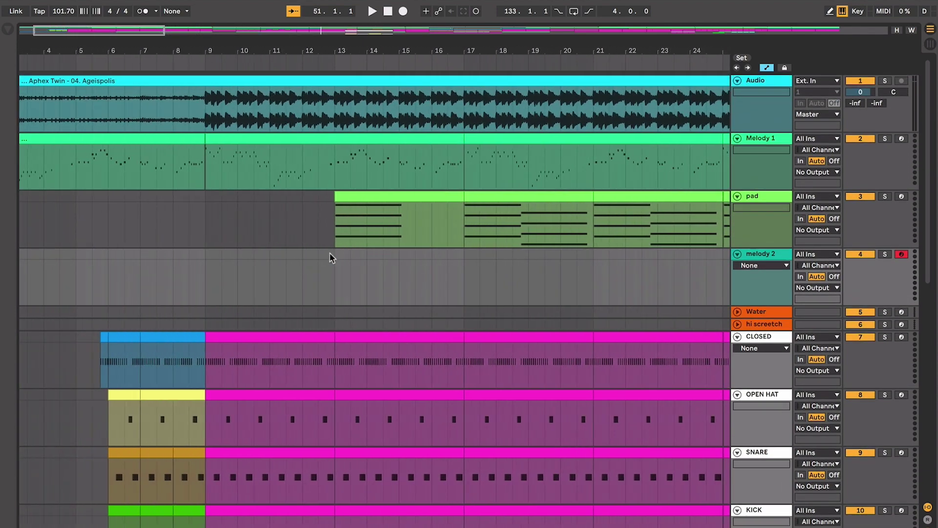
{"action": "left_click", "coordinate": [316, 149]}
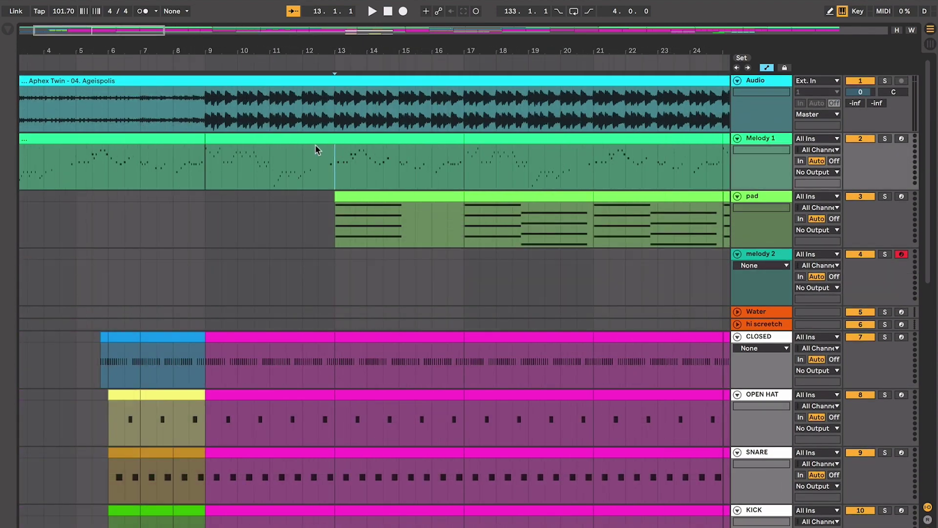
{"action": "left_click", "coordinate": [338, 247]}
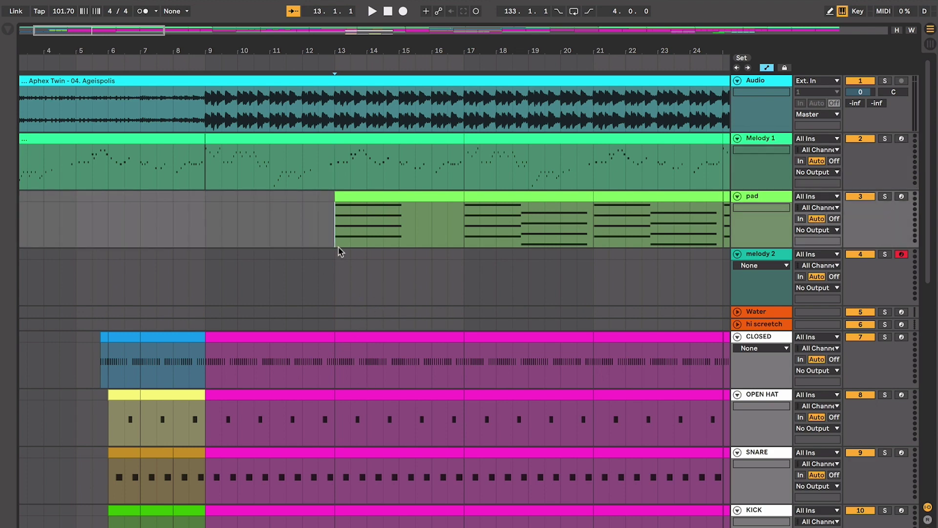
{"action": "scroll", "coordinate": [337, 264], "scroll_direction": "down", "scroll_amount": 1}
{"action": "left_click", "coordinate": [324, 238]}
{"action": "key", "text": "plus"}
{"action": "key", "text": "space"}
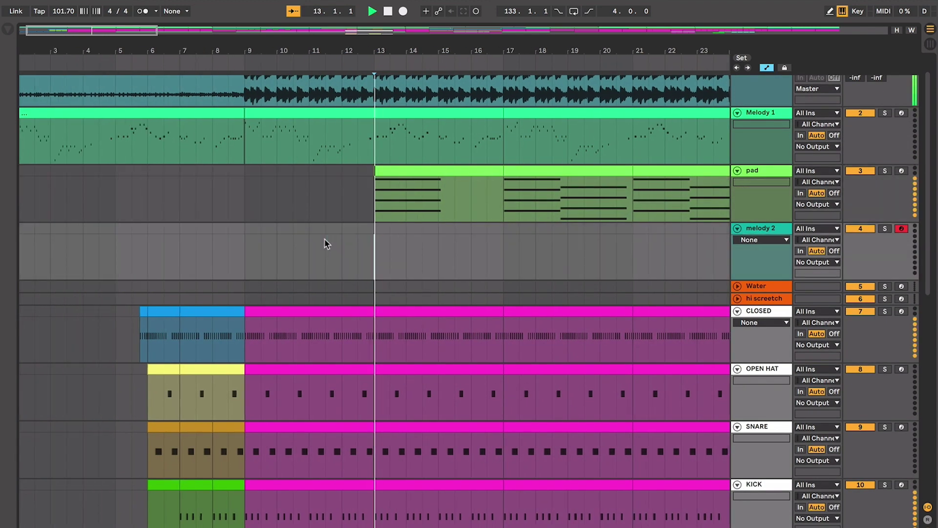
{"action": "key", "text": "plus"}
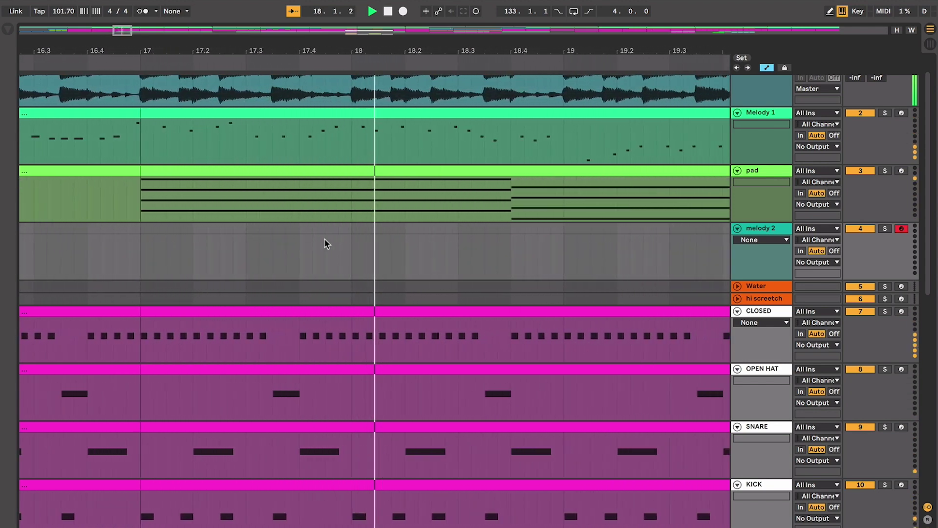
Step: Locate the first RIM clip among the drum tracks and play from its start at bar 17
{"action": "scroll", "coordinate": [325, 239], "scroll_direction": "down", "scroll_amount": 5}
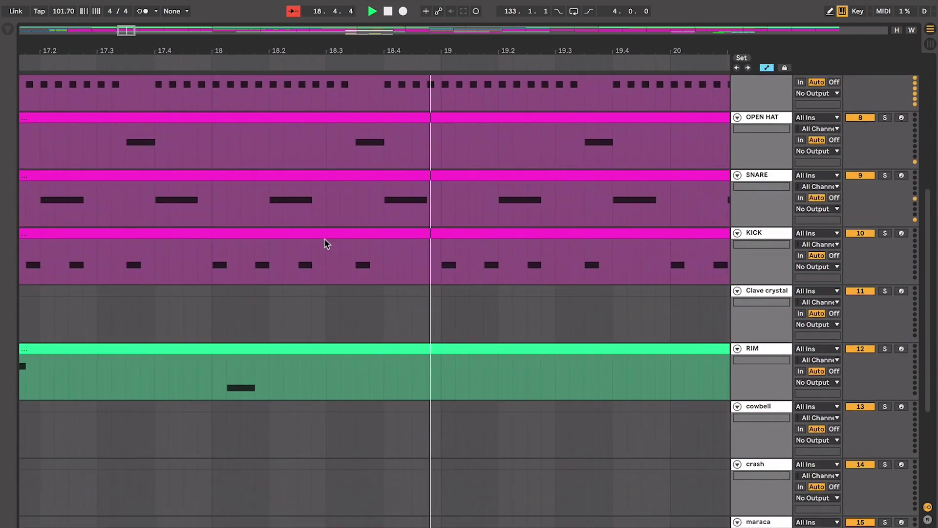
{"action": "scroll", "coordinate": [325, 243], "scroll_direction": "down", "scroll_amount": 6}
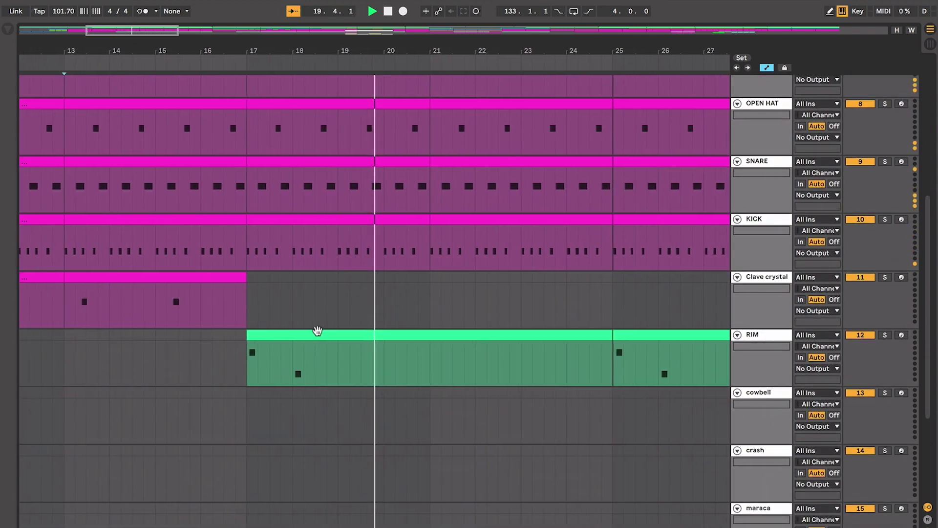
{"action": "left_click", "coordinate": [296, 350]}
{"action": "left_click", "coordinate": [248, 362]}
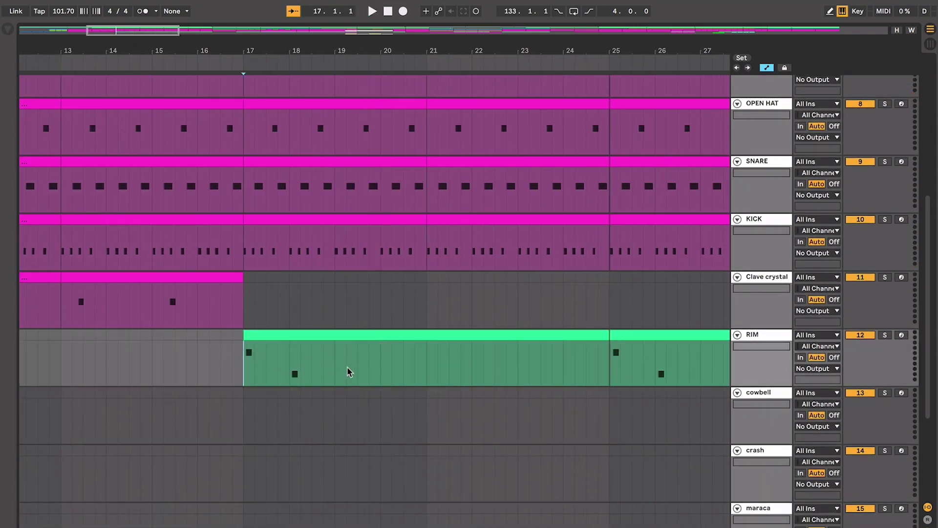
{"action": "key", "text": "space"}
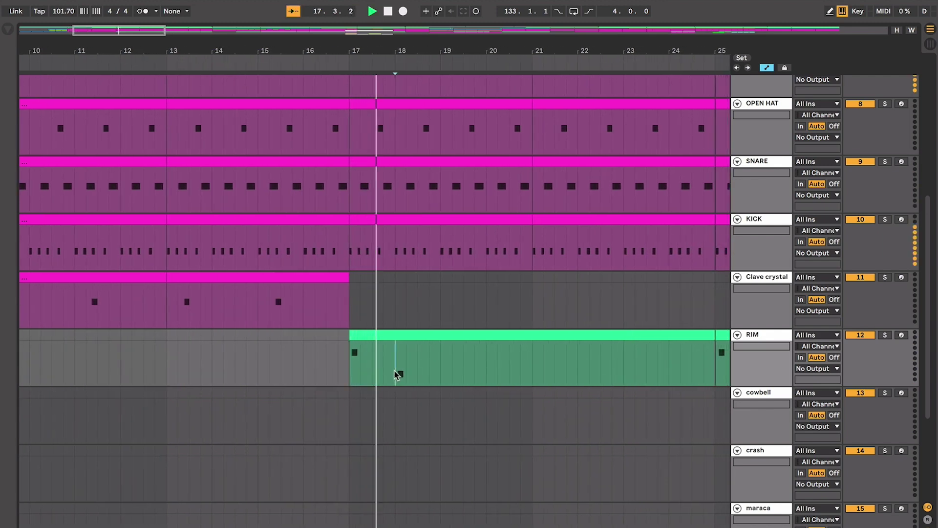
Step: Listen to the Clave crystal part from bar 15 and the RIM clip from bar 17, and stop playback
{"action": "left_click", "coordinate": [230, 305]}
{"action": "key", "text": "space"}
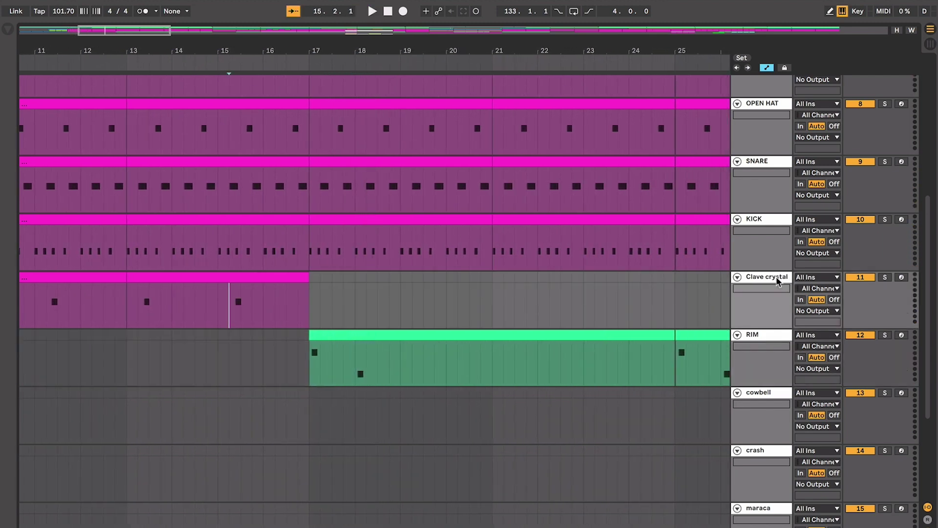
{"action": "key", "text": "space"}
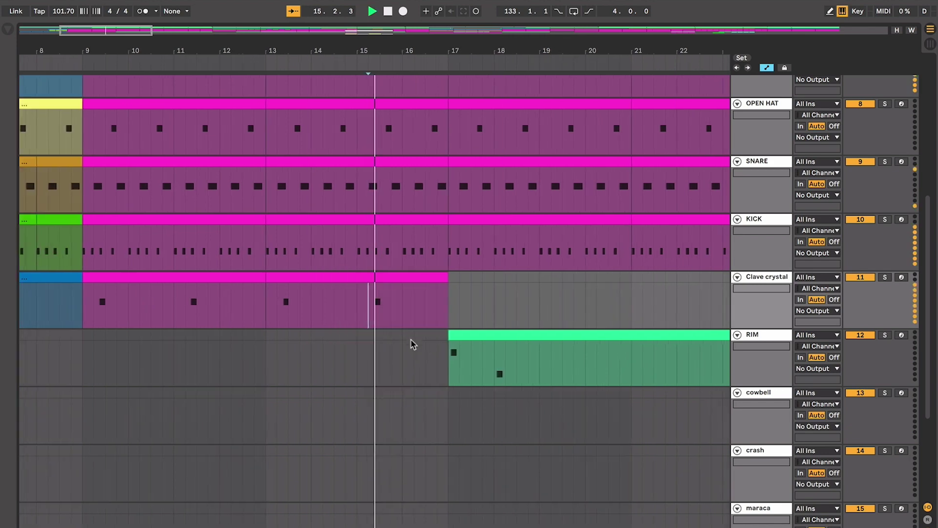
{"action": "key", "text": "space"}
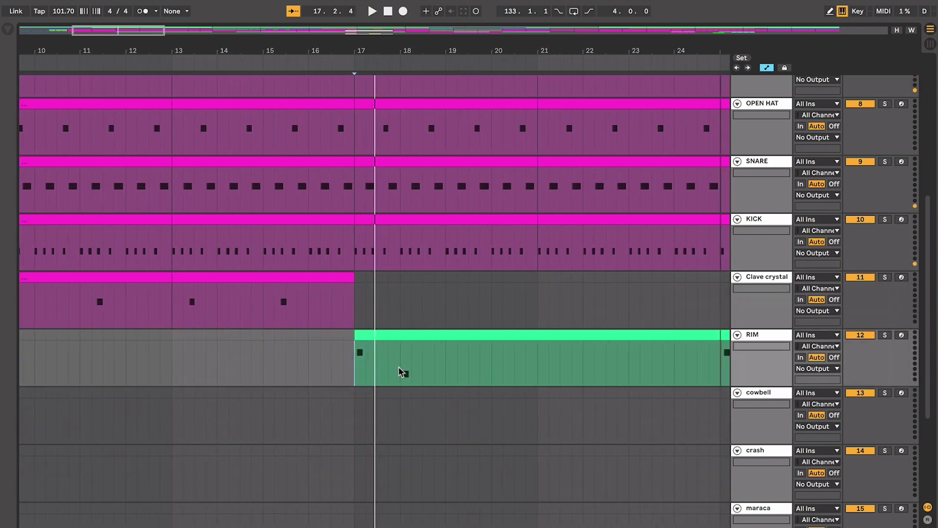
Step: Compare the RIM clip at bar 17 with the Clave crystal clip at bar 13, selecting each in turn
{"action": "left_click", "coordinate": [370, 334]}
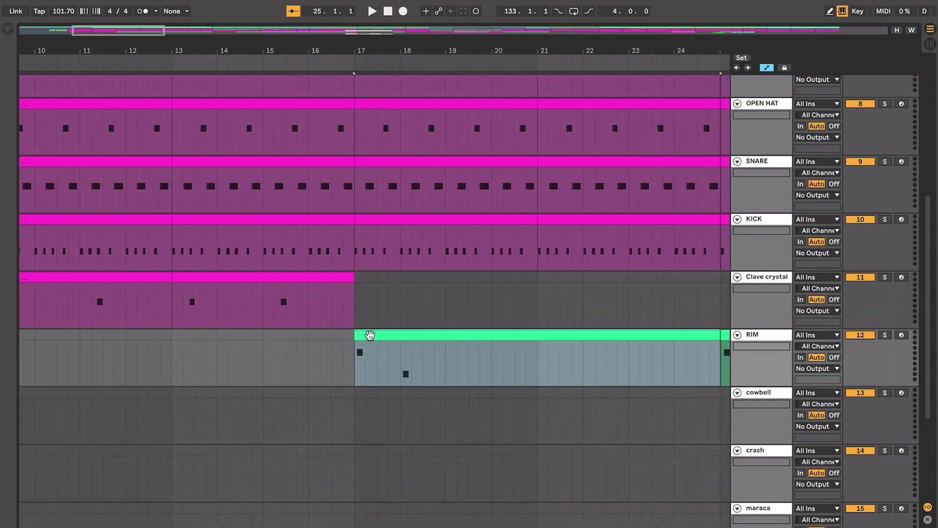
{"action": "left_click", "coordinate": [357, 315]}
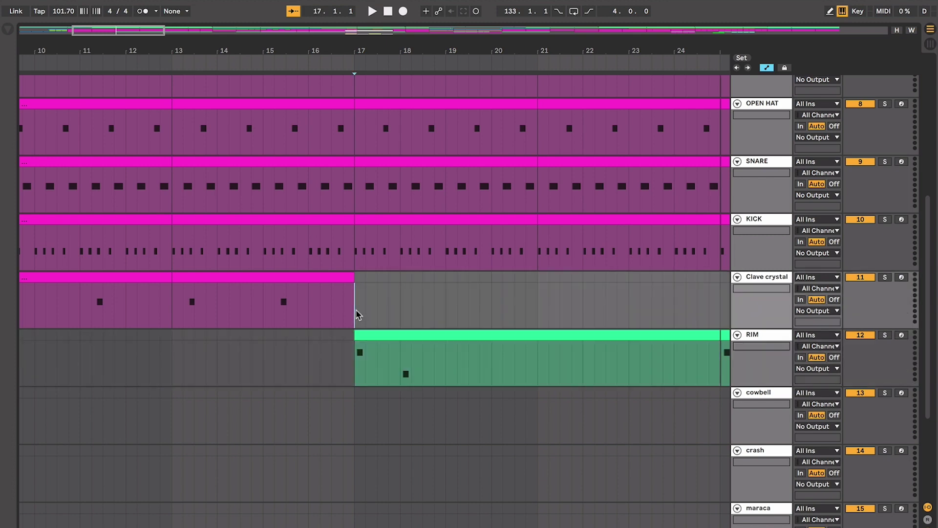
{"action": "scroll", "coordinate": [358, 315], "scroll_direction": "up", "scroll_amount": 1}
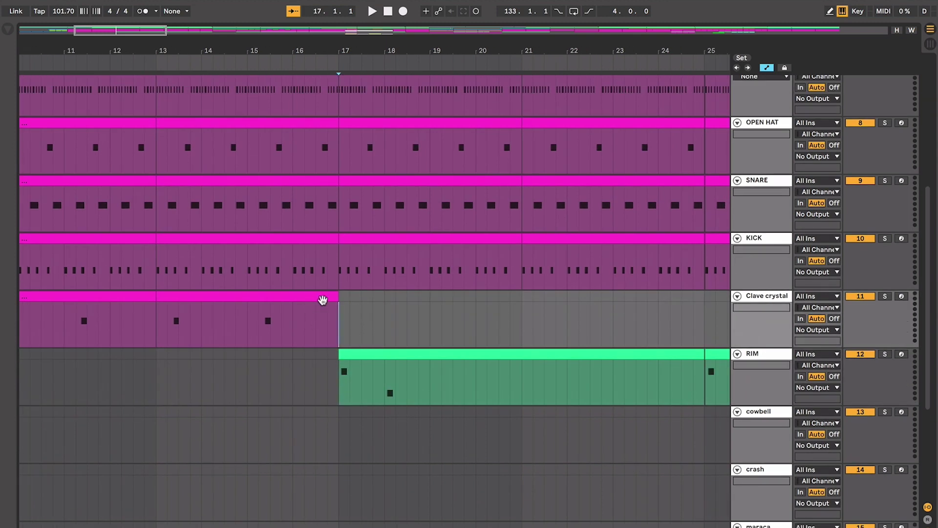
{"action": "left_click", "coordinate": [379, 351]}
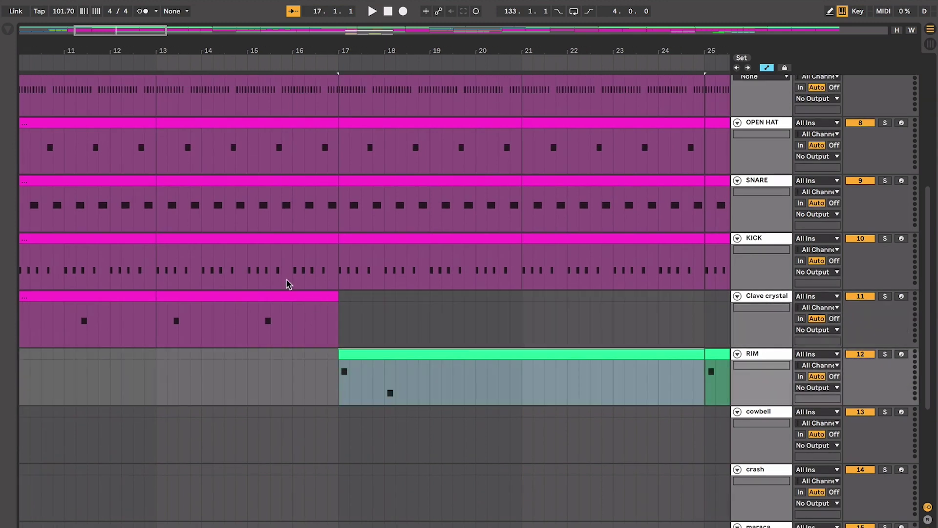
{"action": "left_click", "coordinate": [286, 296]}
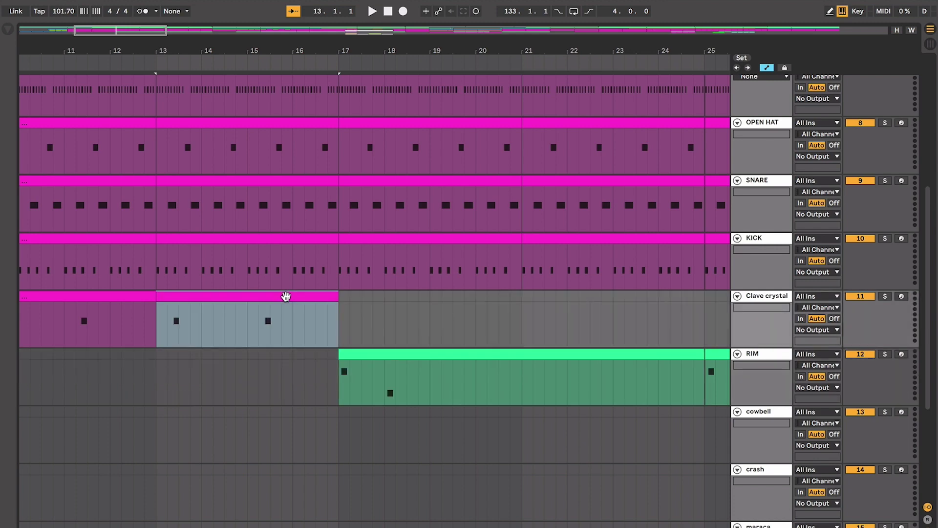
{"action": "left_click", "coordinate": [354, 353]}
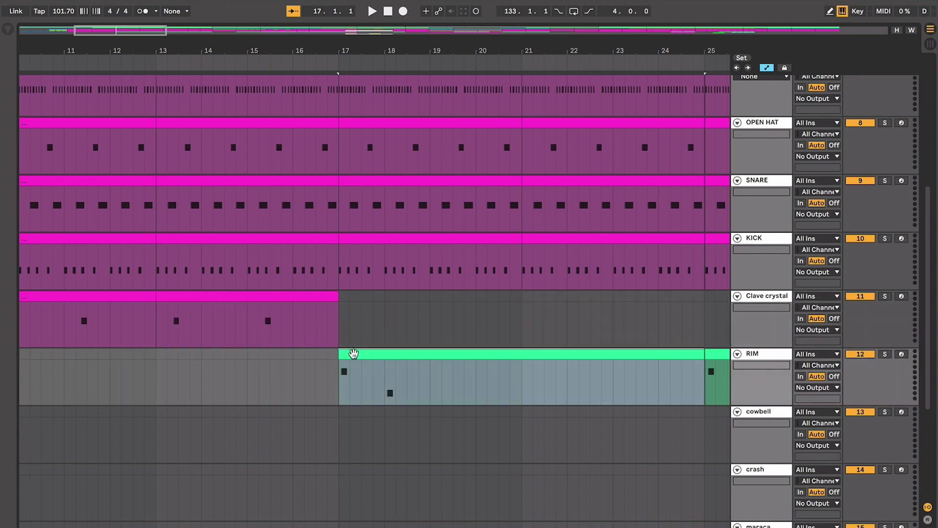
{"action": "left_click", "coordinate": [262, 298]}
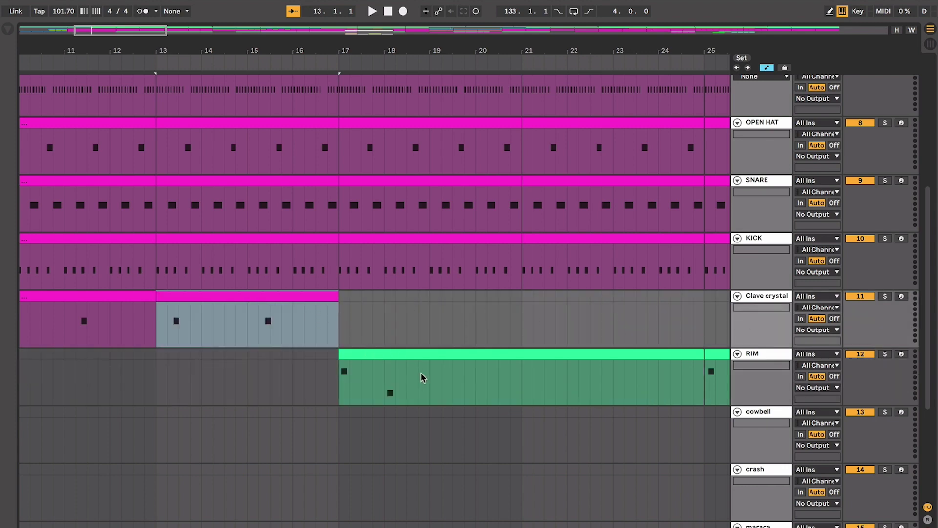
{"action": "left_click", "coordinate": [427, 358]}
Step: Set the play position at bar 17 on the RIM track and play all the drums from there
{"action": "scroll", "coordinate": [341, 354], "scroll_direction": "up", "scroll_amount": 1}
{"action": "scroll", "coordinate": [341, 354], "scroll_direction": "right", "scroll_amount": 1}
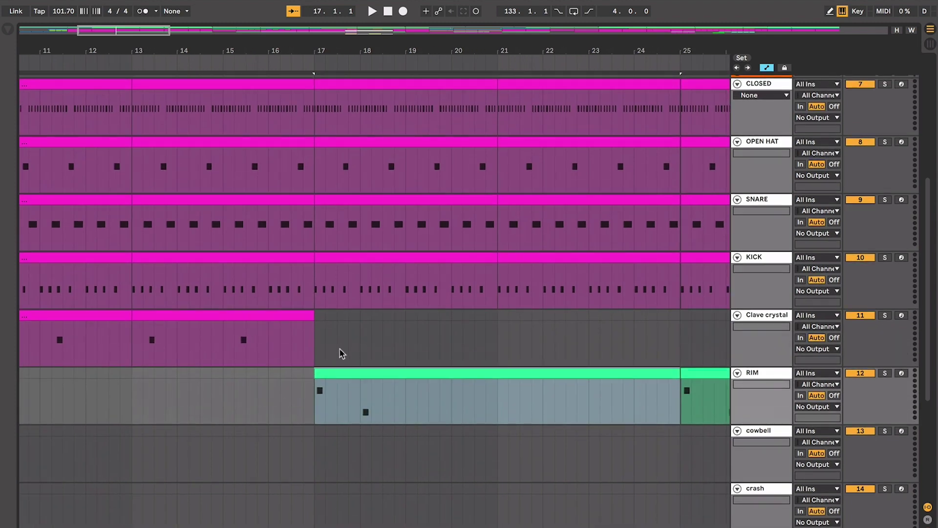
{"action": "left_click", "coordinate": [314, 390]}
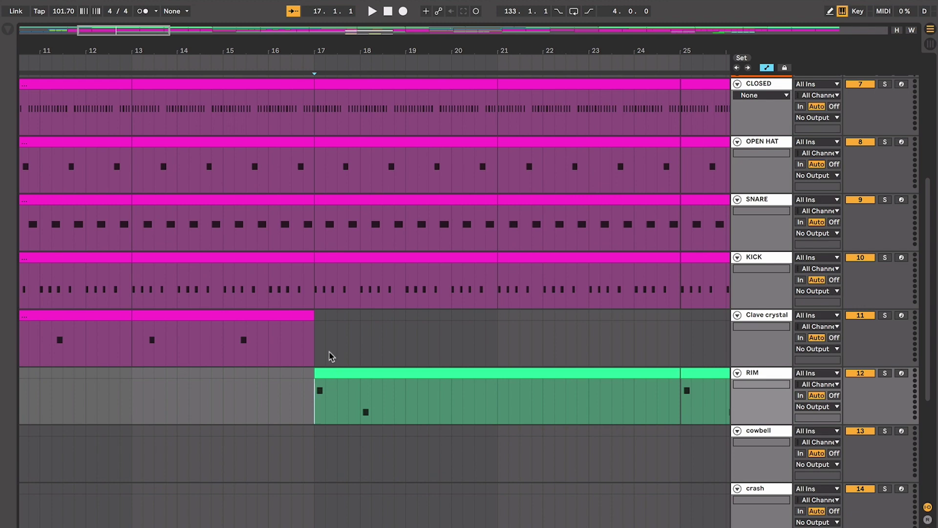
{"action": "scroll", "coordinate": [348, 340], "scroll_direction": "up", "scroll_amount": 1}
{"action": "scroll", "coordinate": [348, 341], "scroll_direction": "right", "scroll_amount": 2}
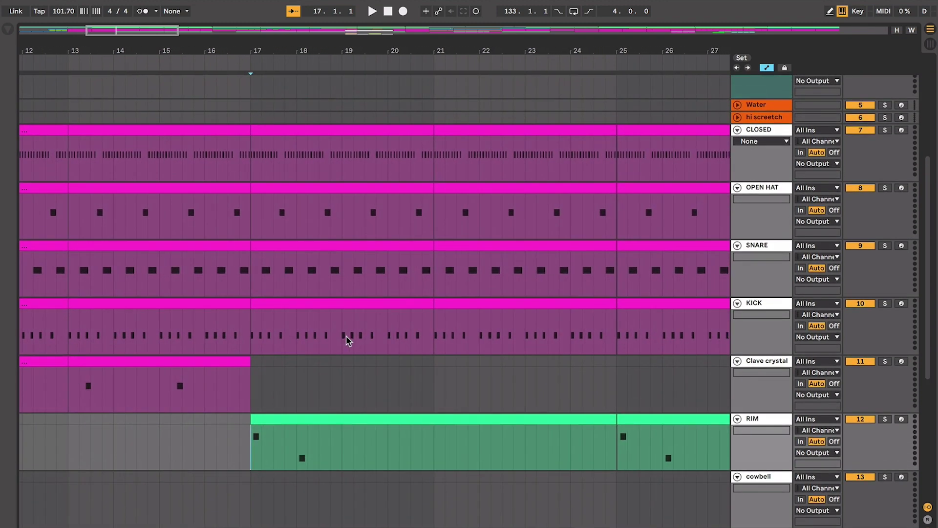
{"action": "scroll", "coordinate": [348, 341], "scroll_direction": "up", "scroll_amount": 1}
{"action": "scroll", "coordinate": [348, 341], "scroll_direction": "right", "scroll_amount": 2}
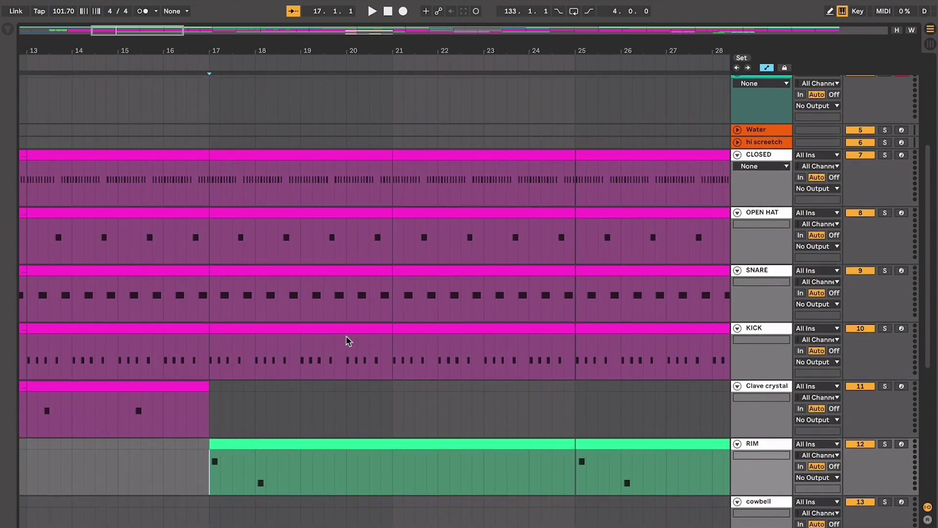
{"action": "scroll", "coordinate": [348, 341], "scroll_direction": "up", "scroll_amount": 1}
{"action": "scroll", "coordinate": [349, 340], "scroll_direction": "right", "scroll_amount": 1}
{"action": "key", "text": "space"}
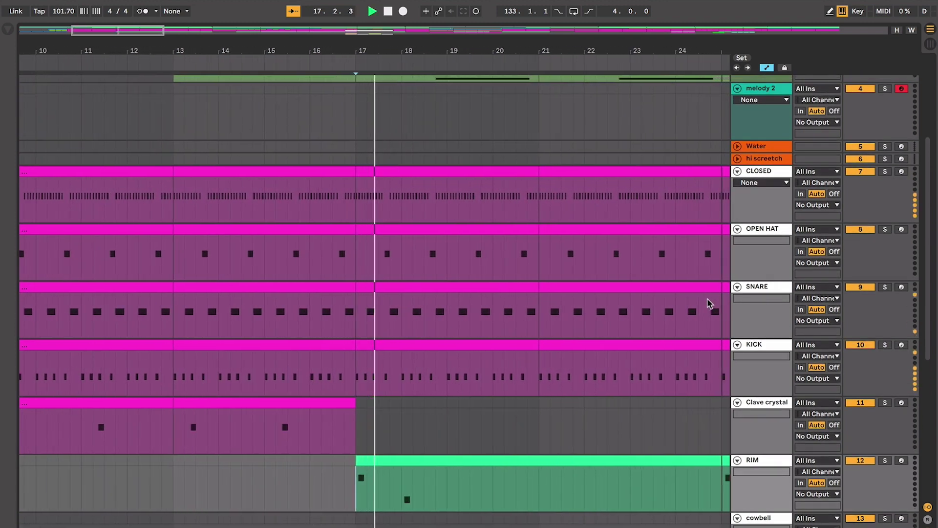
Step: Fold the Clave crystal track during playback, and examine the melody, pad and drum notes more closely with the browser hidden
{"action": "left_click", "coordinate": [738, 402]}
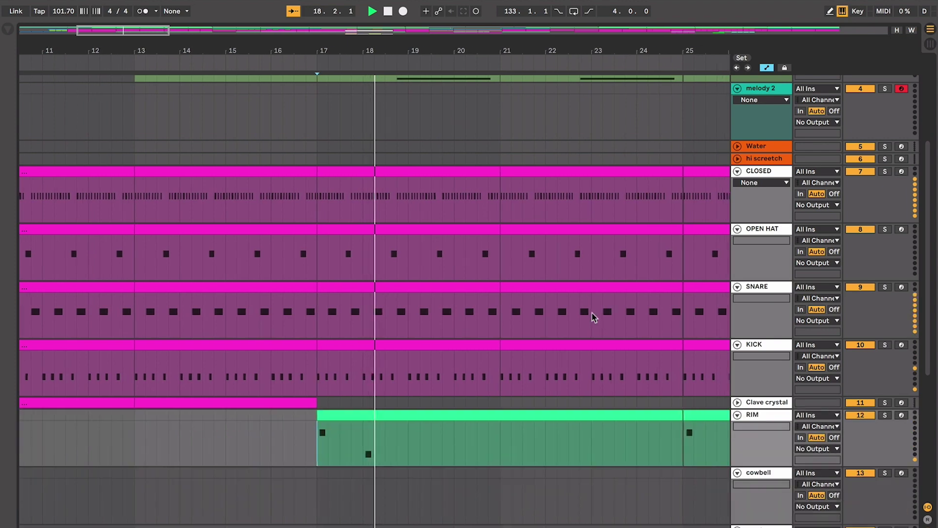
{"action": "scroll", "coordinate": [593, 318], "scroll_direction": "up", "scroll_amount": 2}
{"action": "key", "text": "ctrl+alt+b"}
{"action": "key", "text": "ctrl+alt+b"}
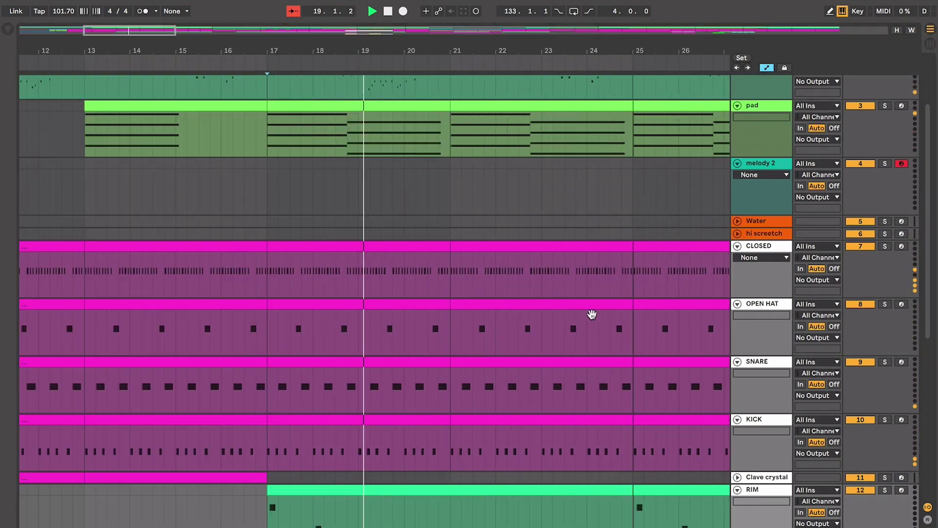
{"action": "scroll", "coordinate": [594, 319], "scroll_direction": "up", "scroll_amount": 1}
{"action": "key", "text": "plus"}
{"action": "key", "text": "plus"}
{"action": "key", "text": "plus"}
{"action": "key", "text": "ctrl+alt+b"}
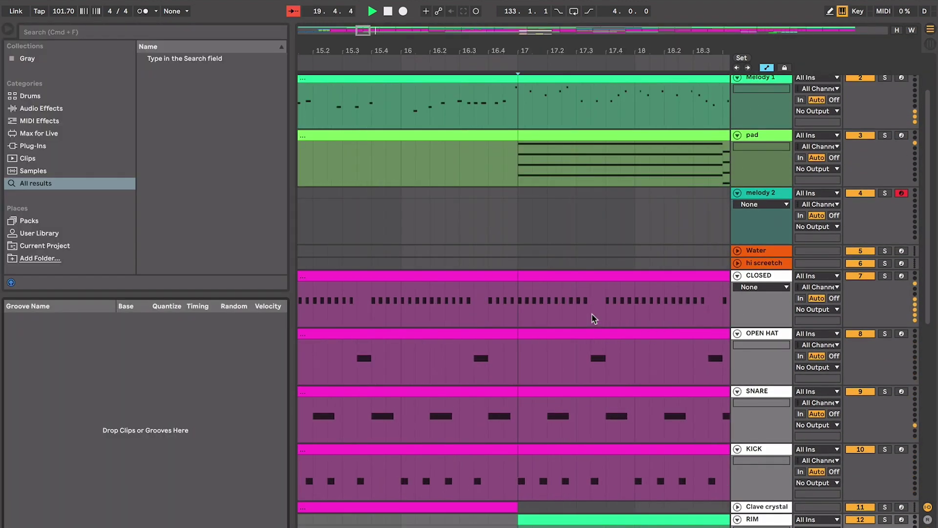
{"action": "key", "text": "ctrl+alt+b"}
{"action": "key", "text": "ctrl+alt+b"}
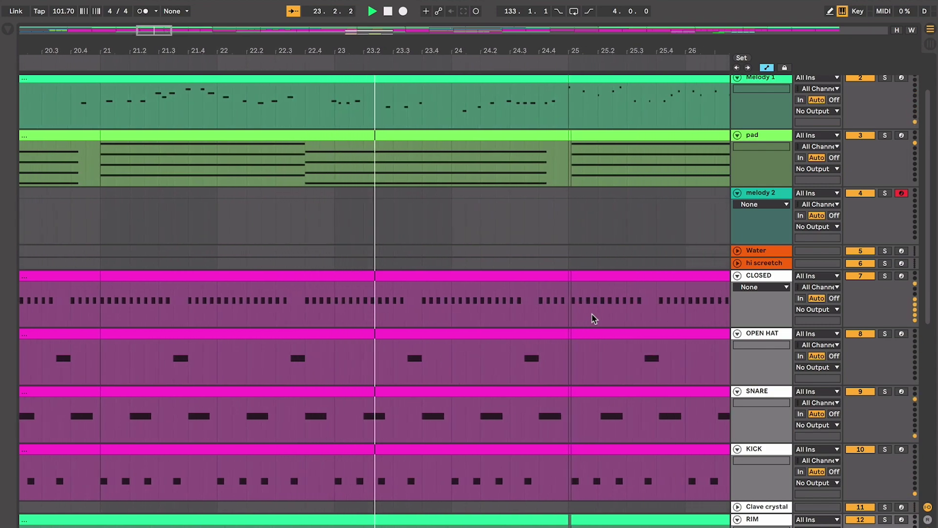
Step: Follow the playing drum tracks into the second RIM clip at bar 25
{"action": "scroll", "coordinate": [594, 319], "scroll_direction": "down", "scroll_amount": 3}
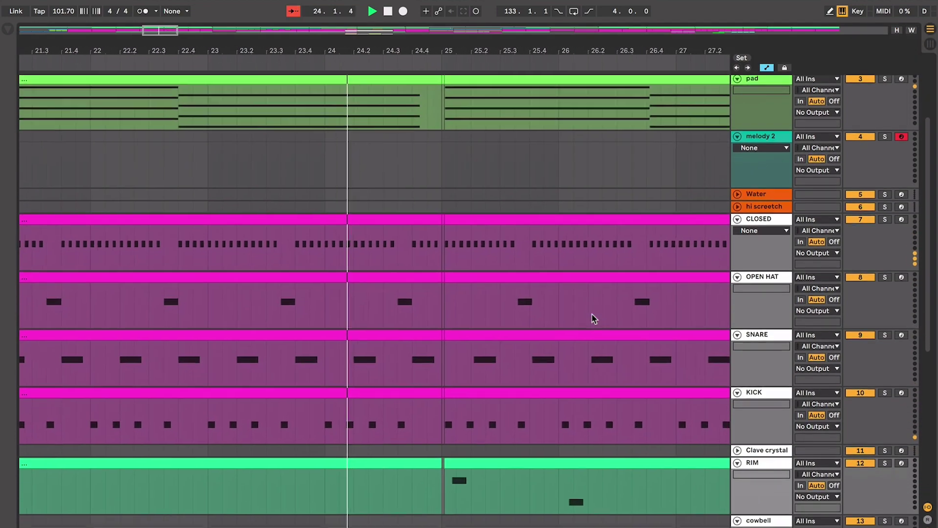
{"action": "scroll", "coordinate": [594, 318], "scroll_direction": "up", "scroll_amount": 1}
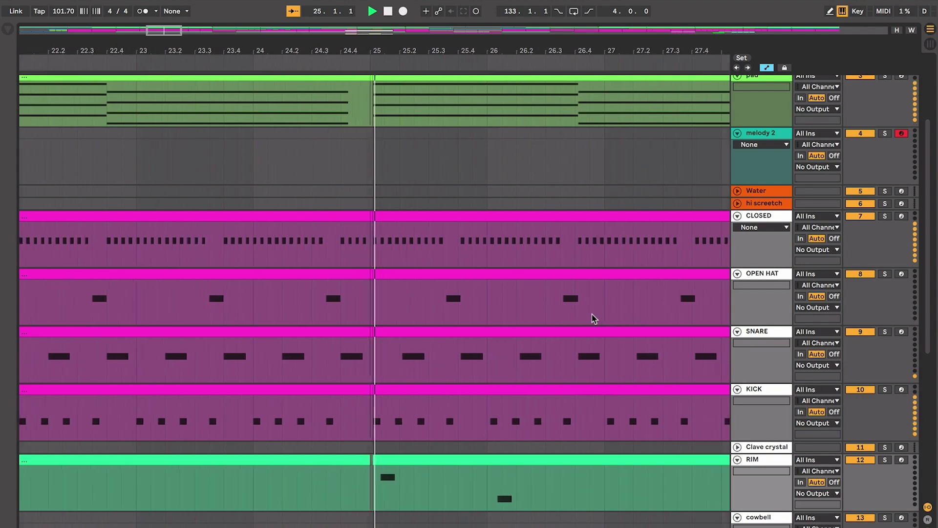
{"action": "scroll", "coordinate": [594, 319], "scroll_direction": "up", "scroll_amount": 1}
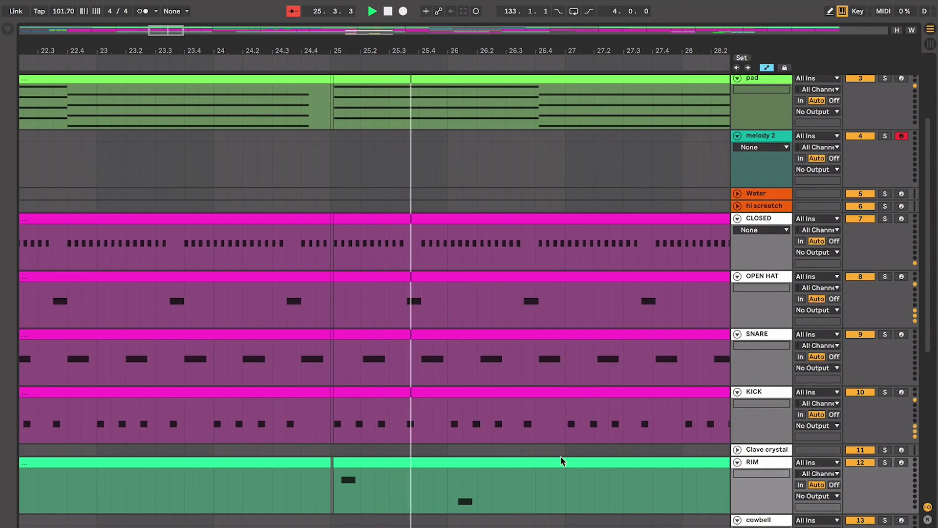
Step: Delete the RIM clip that starts at bar 25 while the arrangement keeps playing
{"action": "left_click", "coordinate": [561, 459]}
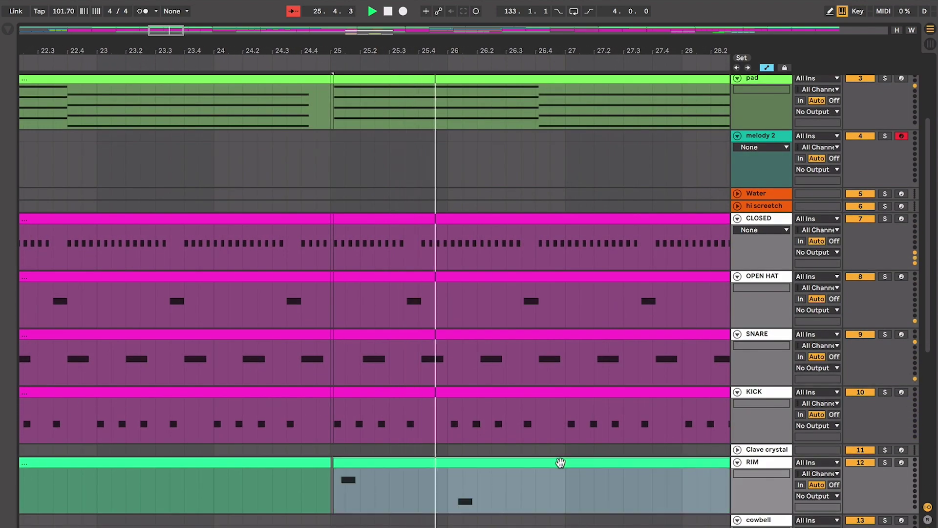
{"action": "key", "text": "ctrl+alt+b"}
{"action": "key", "text": "ctrl+alt+b"}
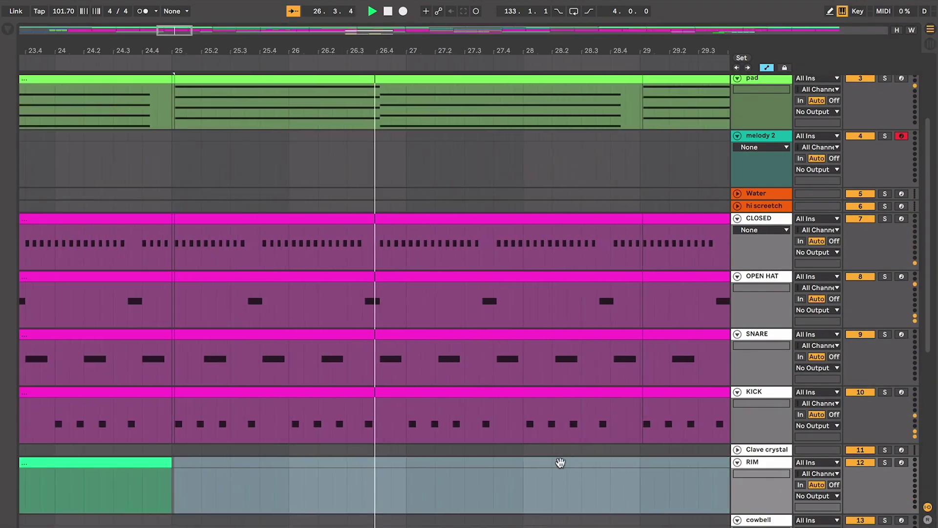
{"action": "scroll", "coordinate": [561, 464], "scroll_direction": "up", "scroll_amount": 5}
{"action": "scroll", "coordinate": [560, 462], "scroll_direction": "down", "scroll_amount": 3}
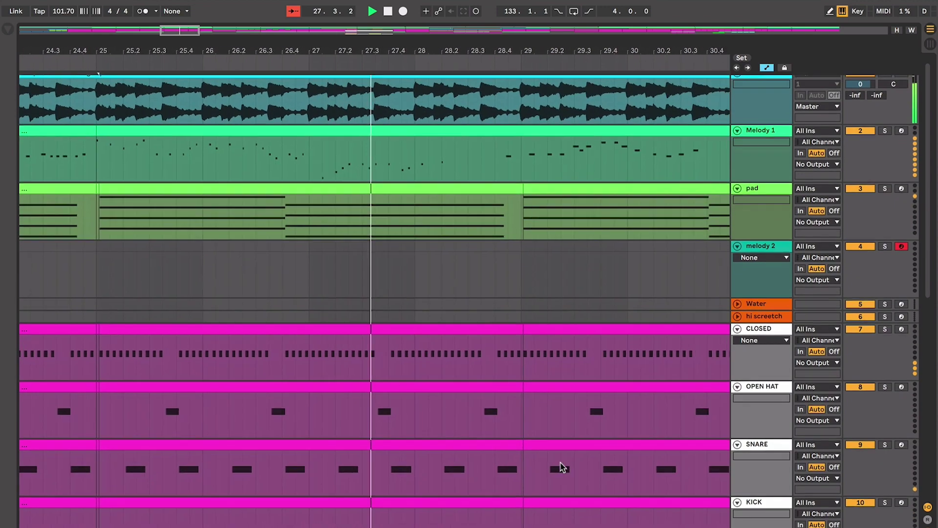
Step: Delete the RIM clip spanning bars 31 to 33 during playback
{"action": "key", "text": "ctrl+alt+b"}
{"action": "scroll", "coordinate": [561, 463], "scroll_direction": "down", "scroll_amount": 1}
{"action": "key", "text": "ctrl+alt+b"}
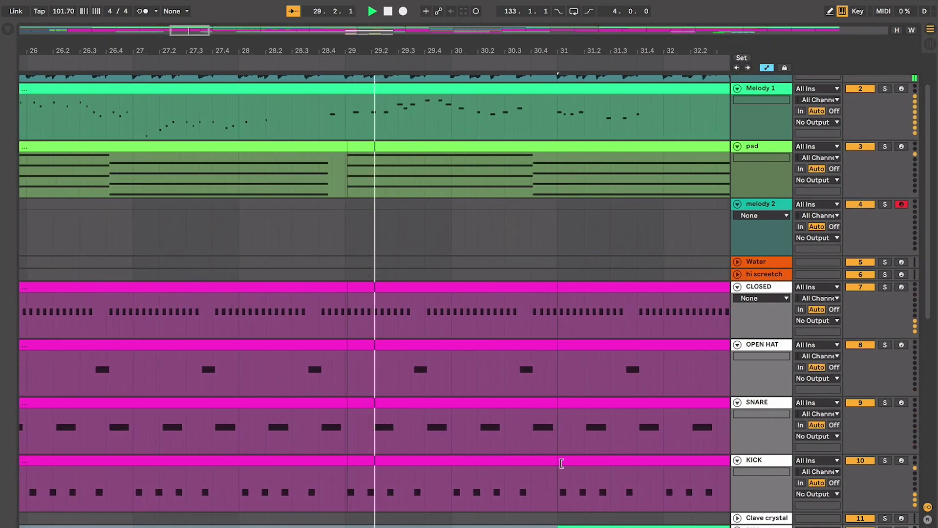
{"action": "scroll", "coordinate": [560, 461], "scroll_direction": "down", "scroll_amount": 3}
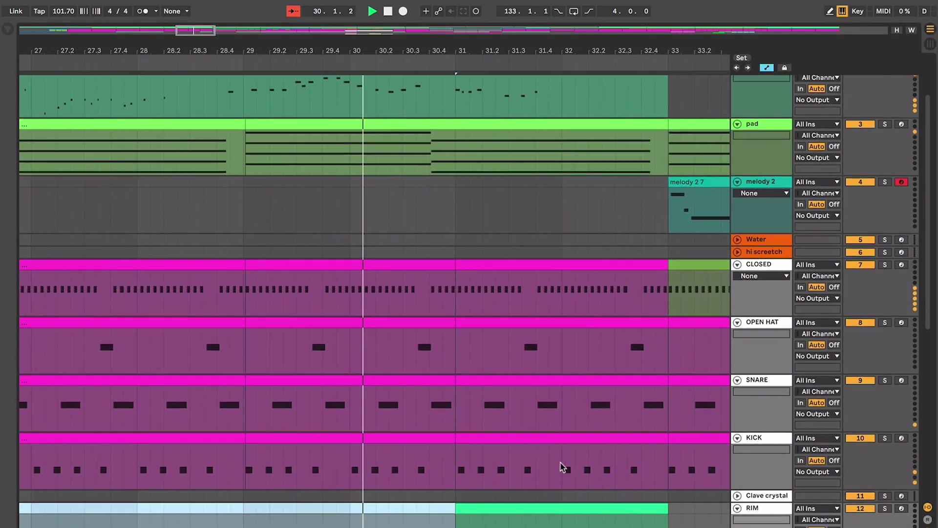
{"action": "scroll", "coordinate": [539, 487], "scroll_direction": "up", "scroll_amount": 6}
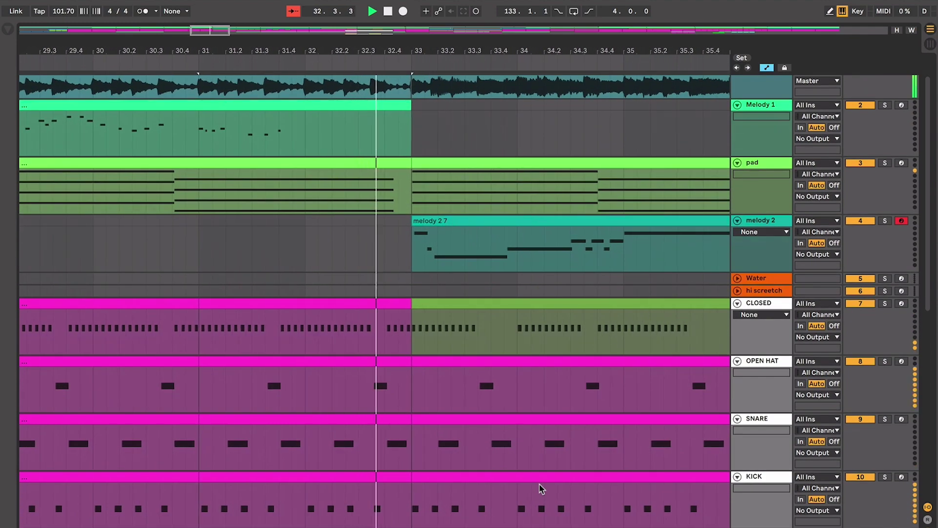
Step: Follow the playback into the melody 2 section and delete the RIM clip spanning bars 37 to 41
{"action": "scroll", "coordinate": [540, 485], "scroll_direction": "down", "scroll_amount": 3}
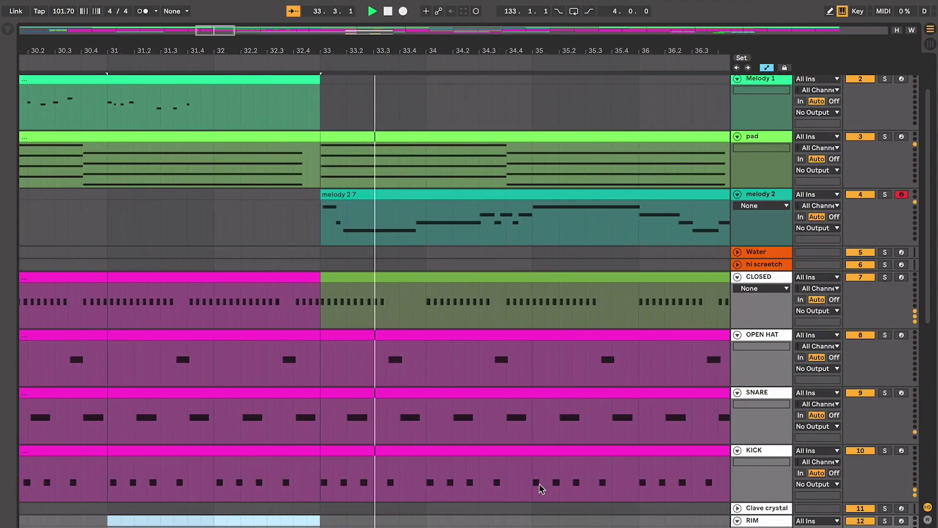
{"action": "scroll", "coordinate": [539, 485], "scroll_direction": "down", "scroll_amount": 4}
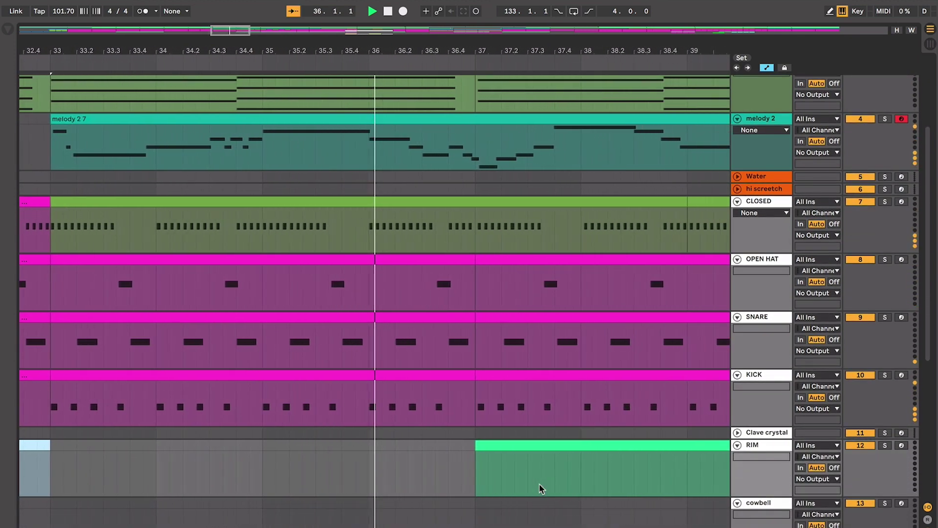
{"action": "scroll", "coordinate": [539, 486], "scroll_direction": "down", "scroll_amount": 5}
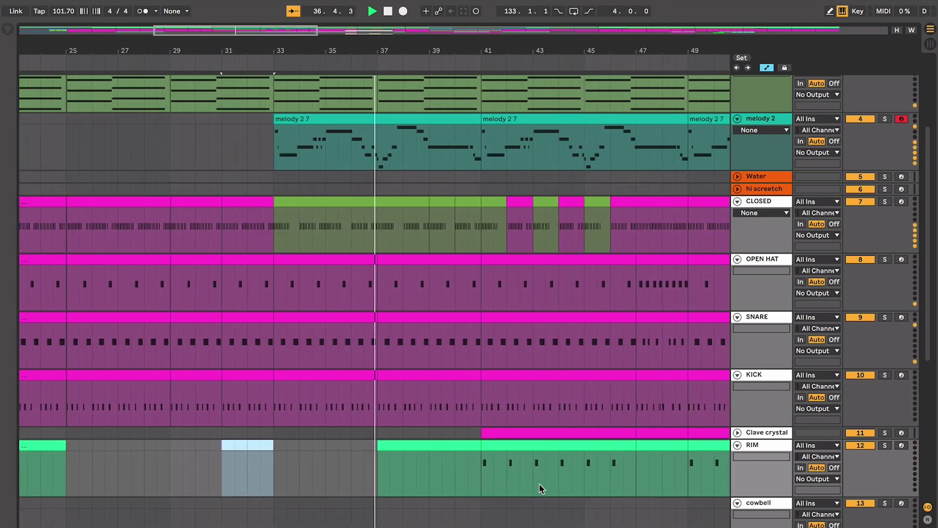
{"action": "scroll", "coordinate": [517, 394], "scroll_direction": "down", "scroll_amount": 1}
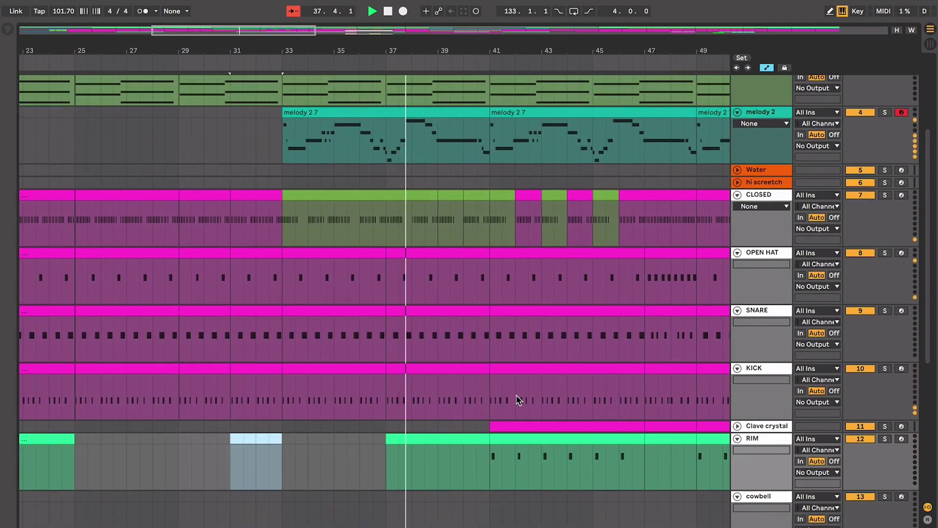
{"action": "left_click", "coordinate": [456, 441]}
{"action": "key", "text": "Delete"}
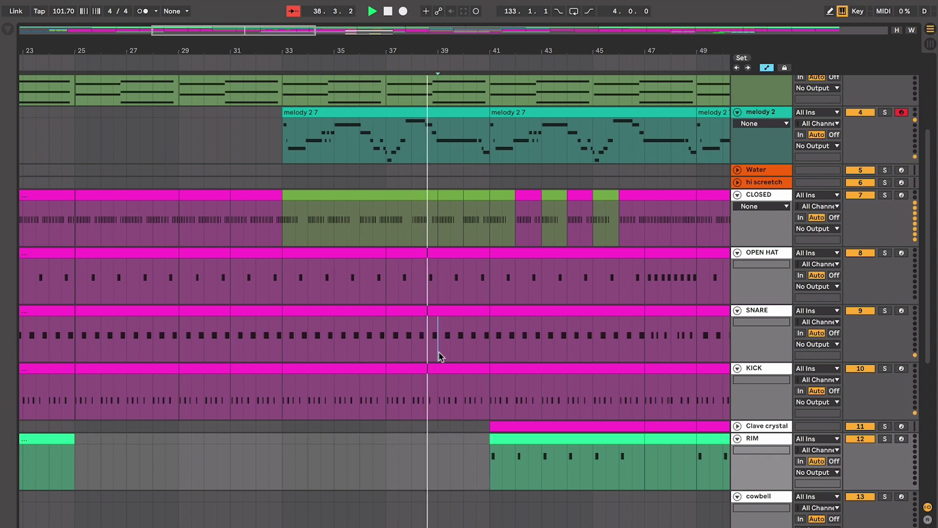
Step: Follow the playback past bar 41 and unfold the Clave crystal track
{"action": "scroll", "coordinate": [438, 352], "scroll_direction": "up", "scroll_amount": 5}
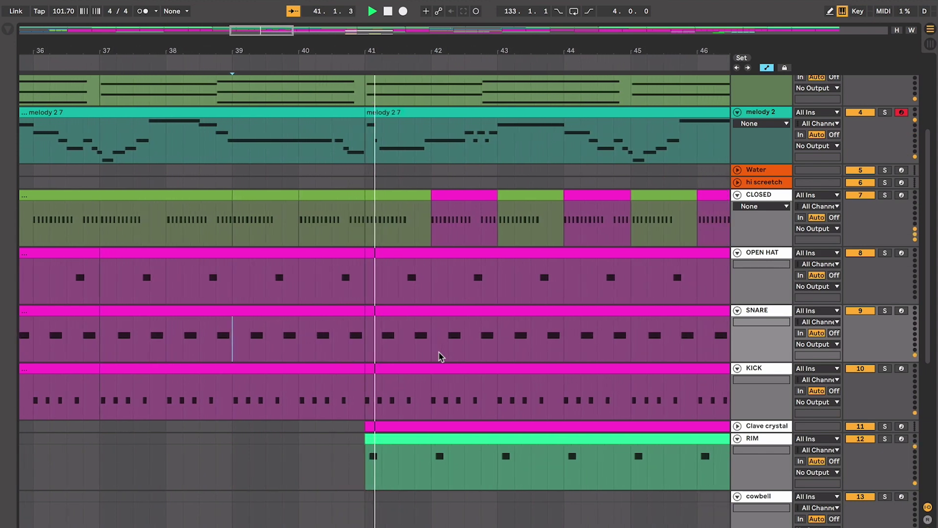
{"action": "left_click", "coordinate": [721, 400]}
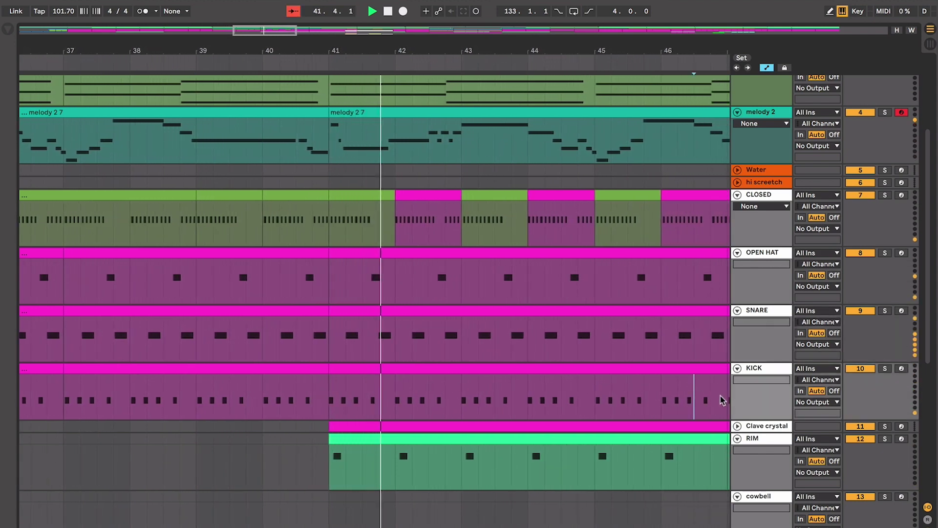
{"action": "left_click", "coordinate": [738, 425]}
{"action": "key", "text": "minus"}
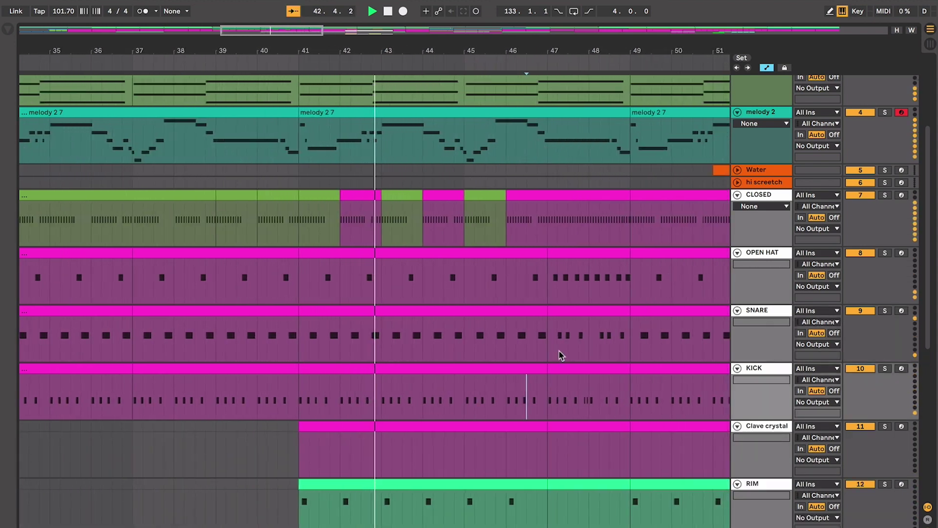
{"action": "key", "text": "minus"}
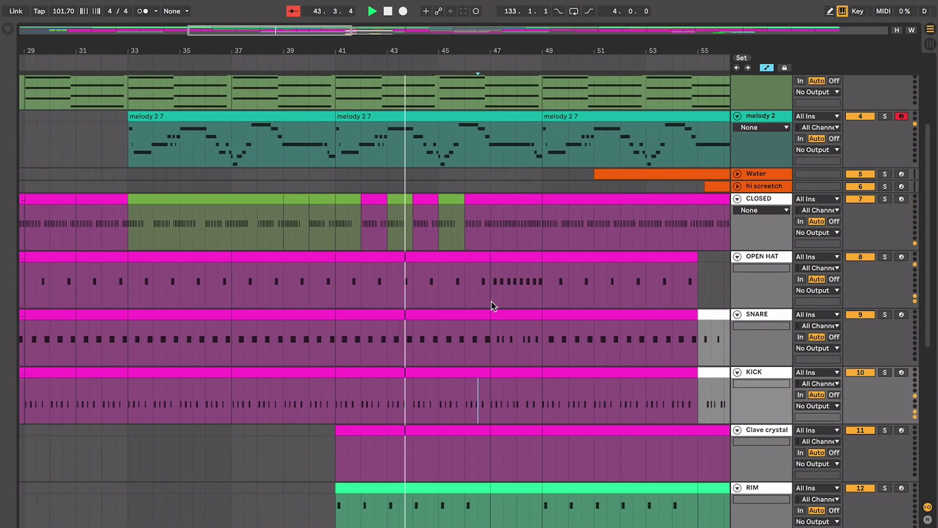
Step: Stop playback and set the play position at bar 32 on the Melody 1 track, just before melody 2 enters
{"action": "scroll", "coordinate": [297, 245], "scroll_direction": "left", "scroll_amount": 10}
{"action": "left_click", "coordinate": [334, 235]}
{"action": "key", "text": "space"}
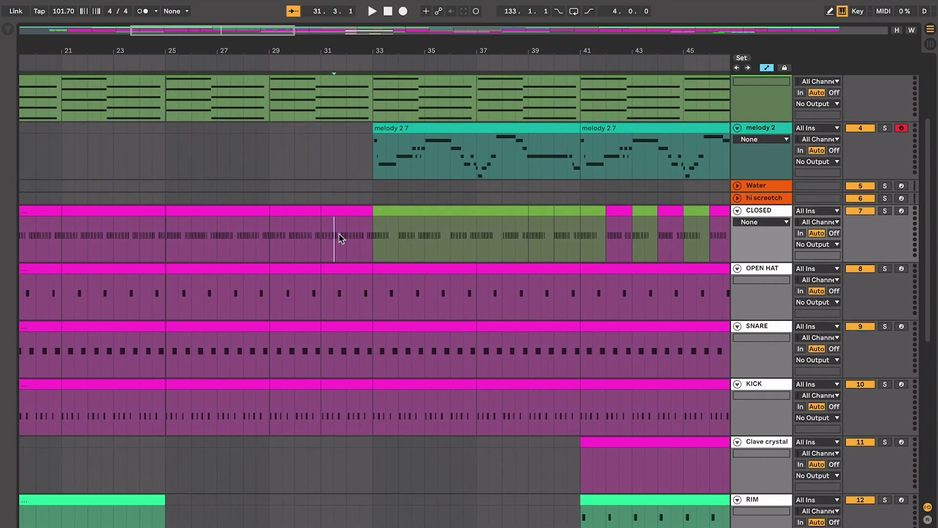
{"action": "scroll", "coordinate": [339, 234], "scroll_direction": "up", "scroll_amount": 5}
{"action": "scroll", "coordinate": [339, 234], "scroll_direction": "left", "scroll_amount": 3}
{"action": "left_click", "coordinate": [421, 169]}
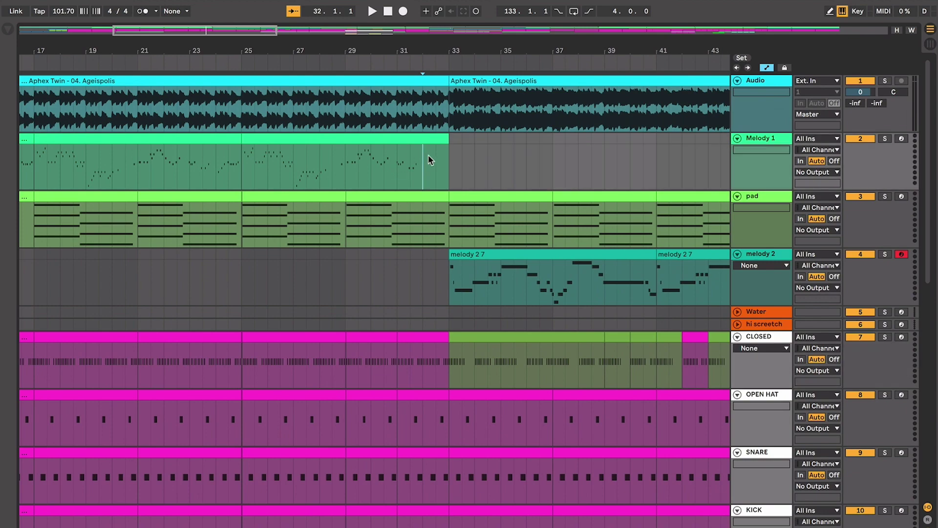
Step: Examine the Melody 1 clips across the wider arrangement, then the notes around bar 28 more closely
{"action": "key", "text": "w"}
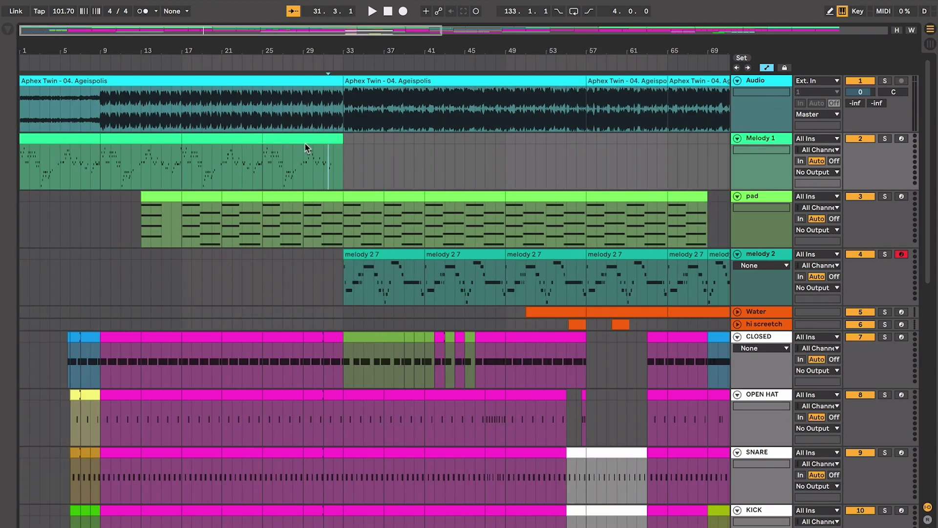
{"action": "left_click", "coordinate": [277, 139]}
{"action": "left_click", "coordinate": [237, 140]}
{"action": "left_click", "coordinate": [288, 161]}
{"action": "key", "text": "plus"}
{"action": "key", "text": "plus"}
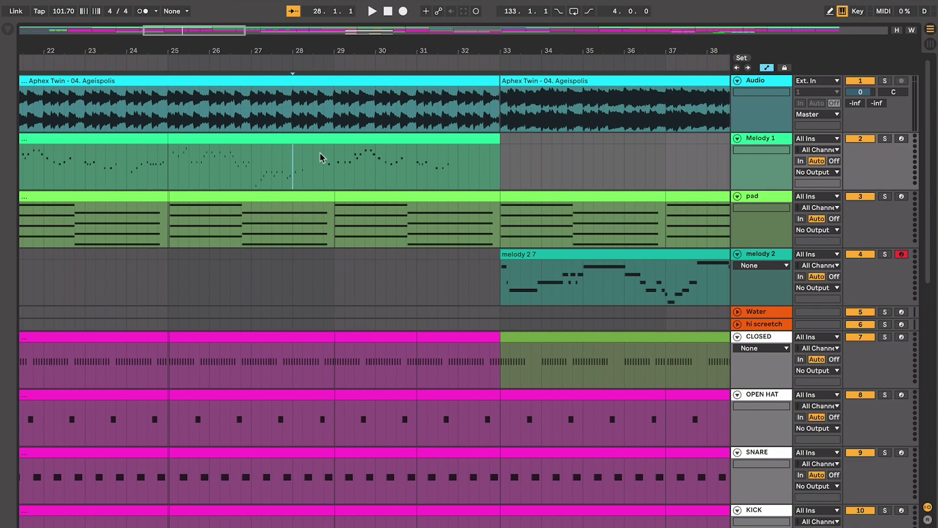
Step: Compare the last Melody 1 clip with the melody 2 clip starting at bar 33, selecting each in turn
{"action": "scroll", "coordinate": [346, 184], "scroll_direction": "right", "scroll_amount": 2}
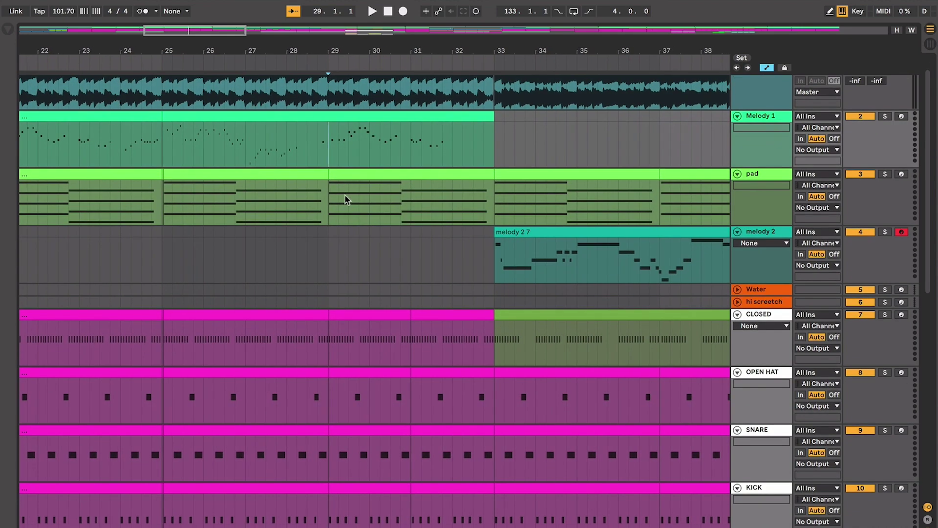
{"action": "scroll", "coordinate": [345, 196], "scroll_direction": "down", "scroll_amount": 4}
{"action": "scroll", "coordinate": [352, 202], "scroll_direction": "up", "scroll_amount": 1}
{"action": "scroll", "coordinate": [352, 202], "scroll_direction": "right", "scroll_amount": 1}
{"action": "left_click", "coordinate": [377, 209]}
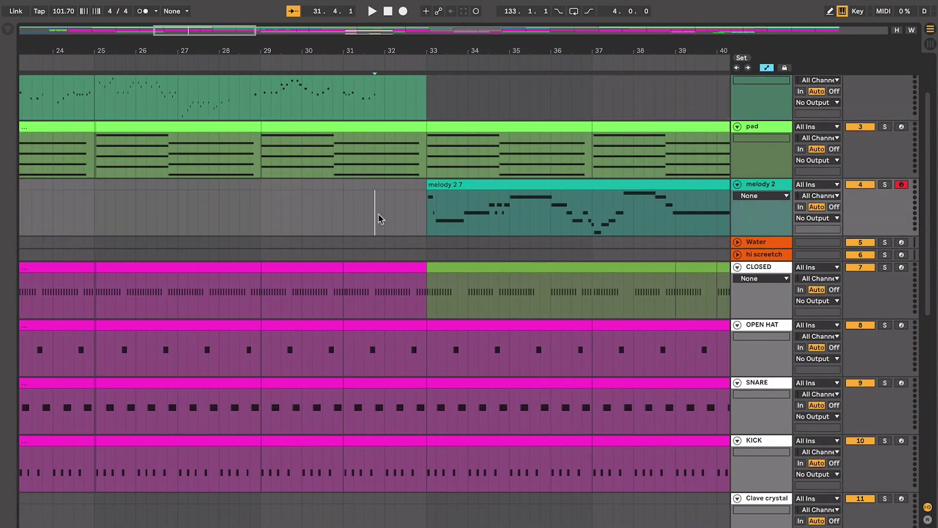
{"action": "scroll", "coordinate": [401, 195], "scroll_direction": "right", "scroll_amount": 2}
{"action": "left_click", "coordinate": [430, 180]}
{"action": "scroll", "coordinate": [430, 180], "scroll_direction": "right", "scroll_amount": 3}
{"action": "scroll", "coordinate": [430, 181], "scroll_direction": "up", "scroll_amount": 2}
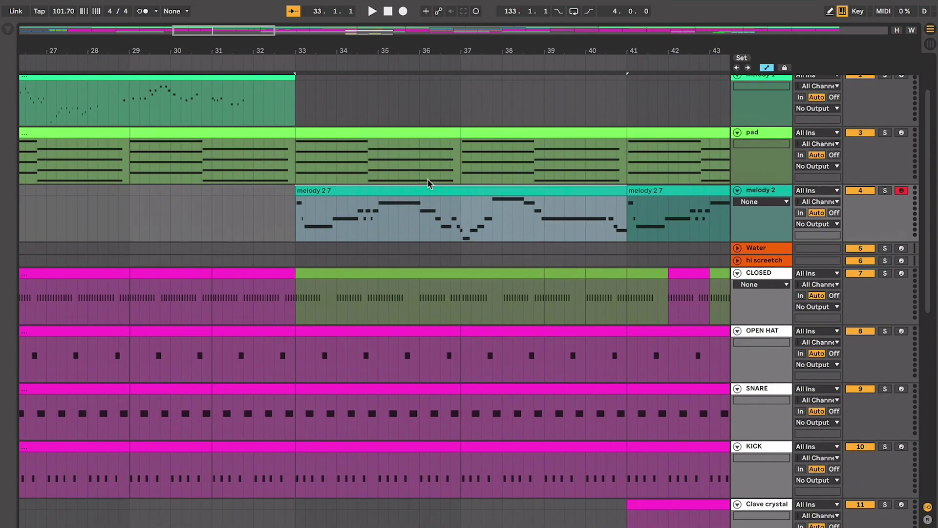
{"action": "left_click", "coordinate": [245, 102]}
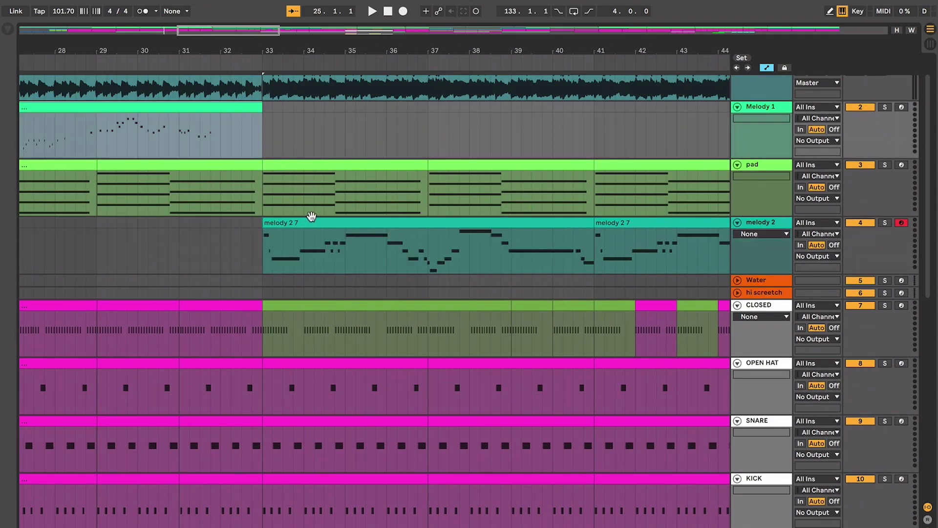
{"action": "left_click", "coordinate": [311, 217]}
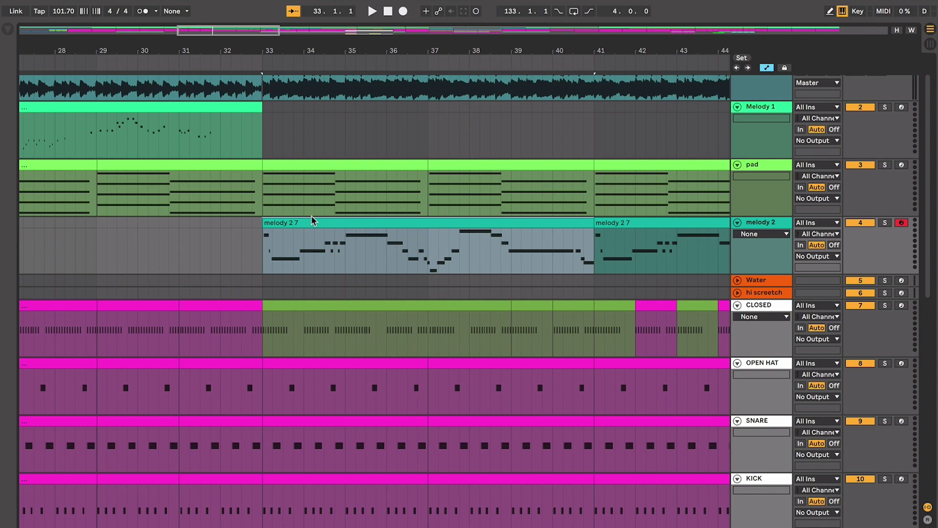
Step: Examine the drum and percussion tracks beneath the change of melody, around bars 28 to 44
{"action": "scroll", "coordinate": [318, 310], "scroll_direction": "down", "scroll_amount": 3}
{"action": "scroll", "coordinate": [318, 310], "scroll_direction": "right", "scroll_amount": 1}
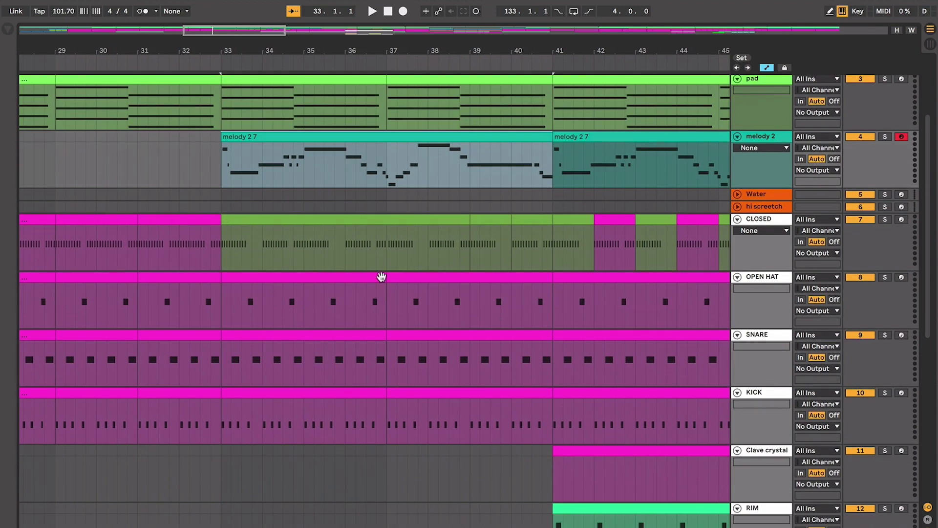
{"action": "scroll", "coordinate": [406, 318], "scroll_direction": "down", "scroll_amount": 2}
{"action": "left_click", "coordinate": [373, 264]}
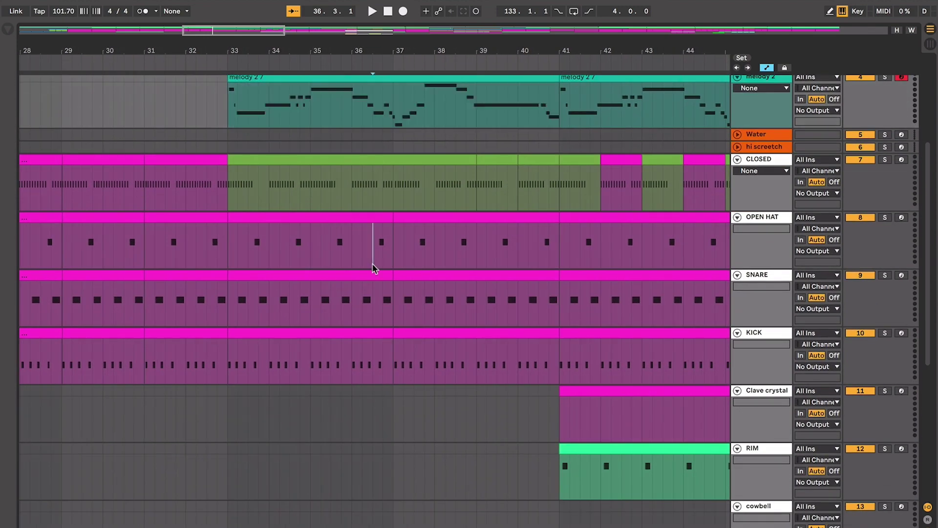
{"action": "scroll", "coordinate": [372, 267], "scroll_direction": "down", "scroll_amount": 6}
{"action": "scroll", "coordinate": [382, 289], "scroll_direction": "up", "scroll_amount": 7}
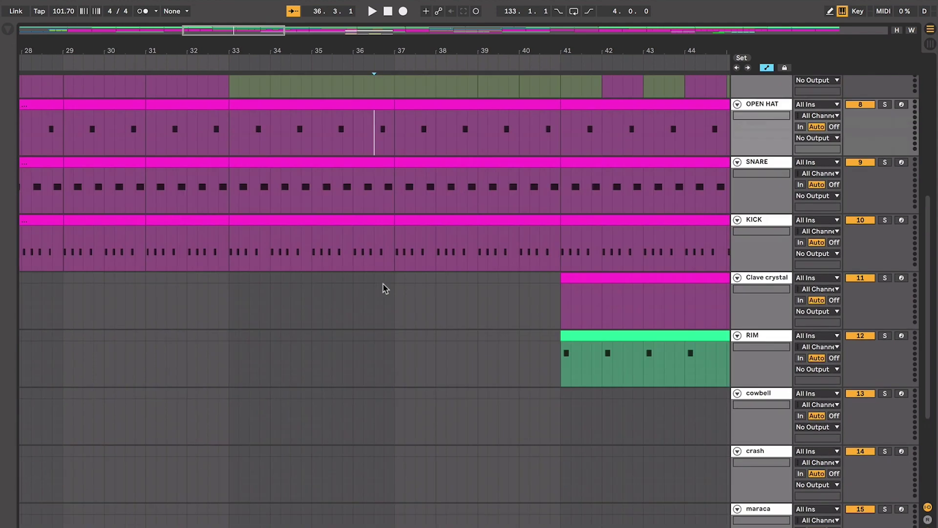
{"action": "scroll", "coordinate": [384, 288], "scroll_direction": "up", "scroll_amount": 1}
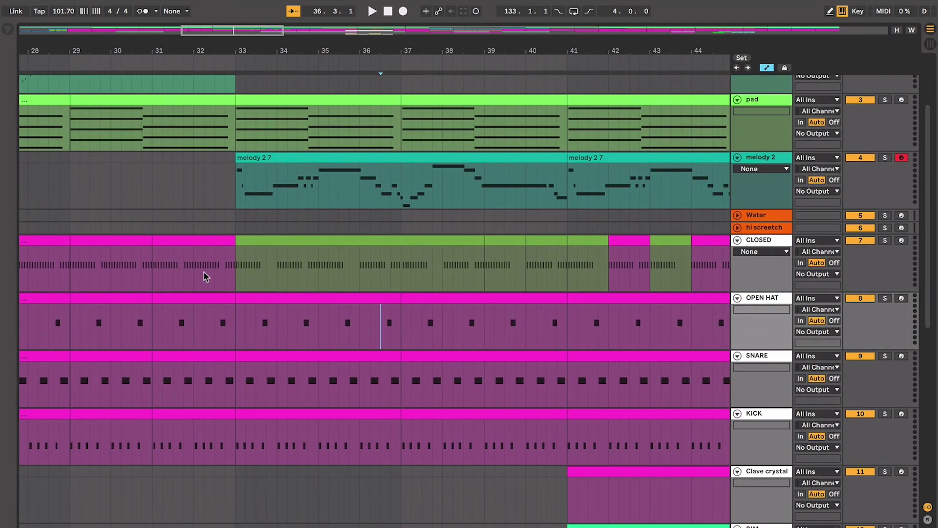
Step: Compare the CLOSED hi-hat clips before and after bar 33, selecting them in turn
{"action": "left_click", "coordinate": [202, 272]}
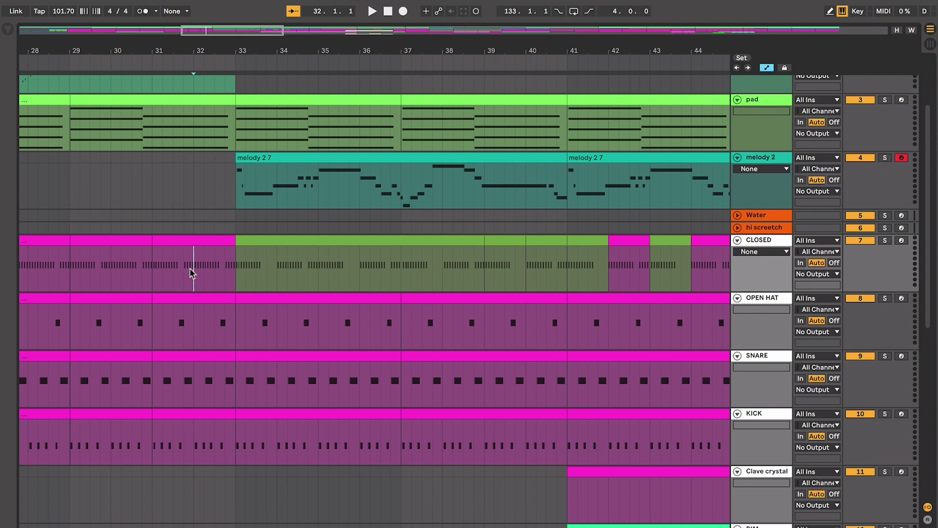
{"action": "left_click", "coordinate": [463, 236]}
{"action": "left_click", "coordinate": [552, 239]}
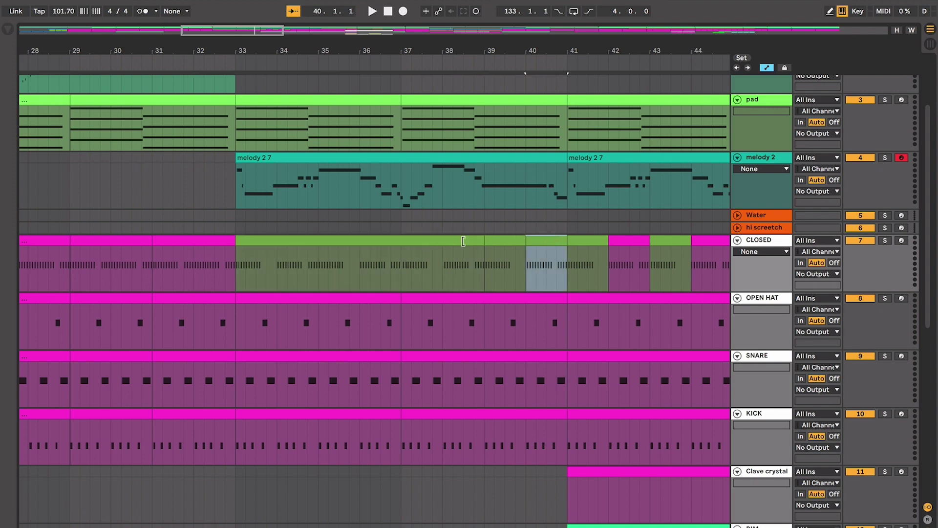
{"action": "left_click", "coordinate": [389, 241]}
{"action": "scroll", "coordinate": [249, 253], "scroll_direction": "left", "scroll_amount": 5}
{"action": "left_click", "coordinate": [202, 240]}
{"action": "left_click", "coordinate": [286, 241]}
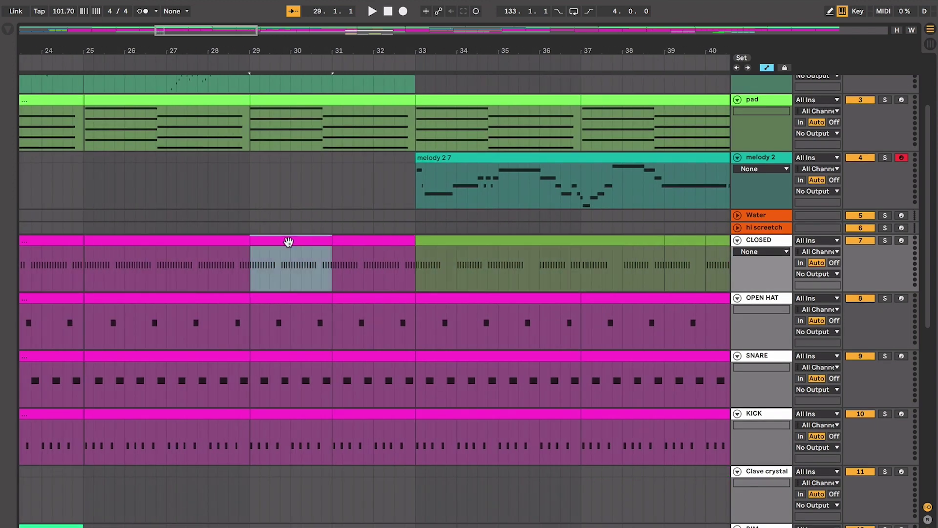
{"action": "left_click", "coordinate": [360, 243]}
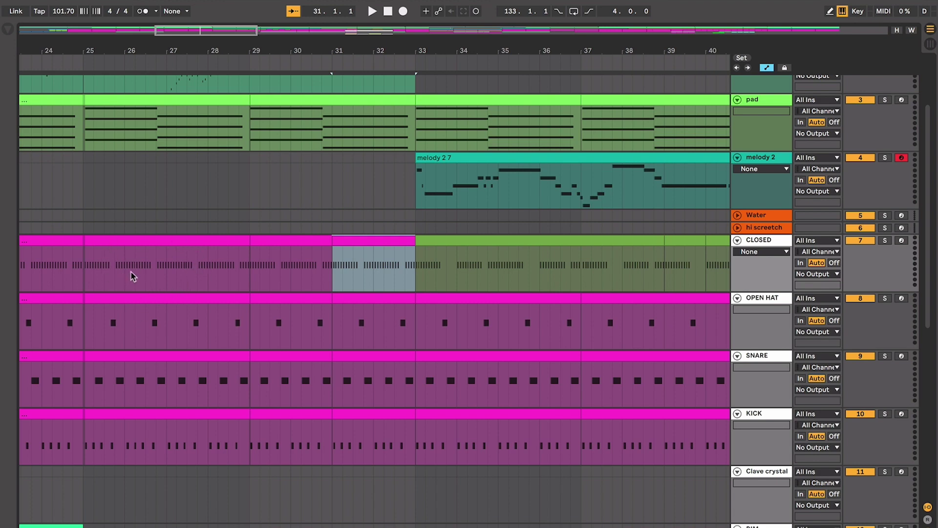
Step: Check the OPEN HAT pattern from bar 25, then select the CLOSED clip spanning bars 33 to 39
{"action": "left_click", "coordinate": [106, 325]}
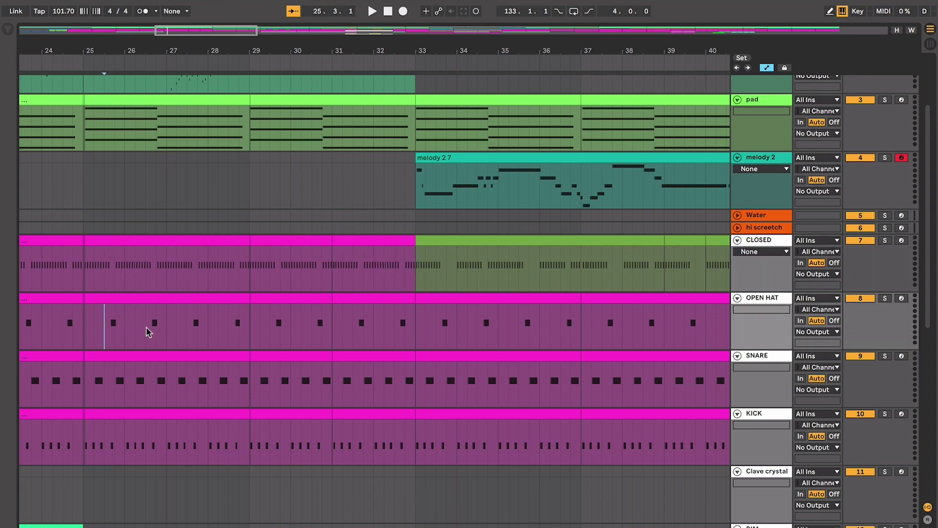
{"action": "scroll", "coordinate": [300, 328], "scroll_direction": "right", "scroll_amount": 3}
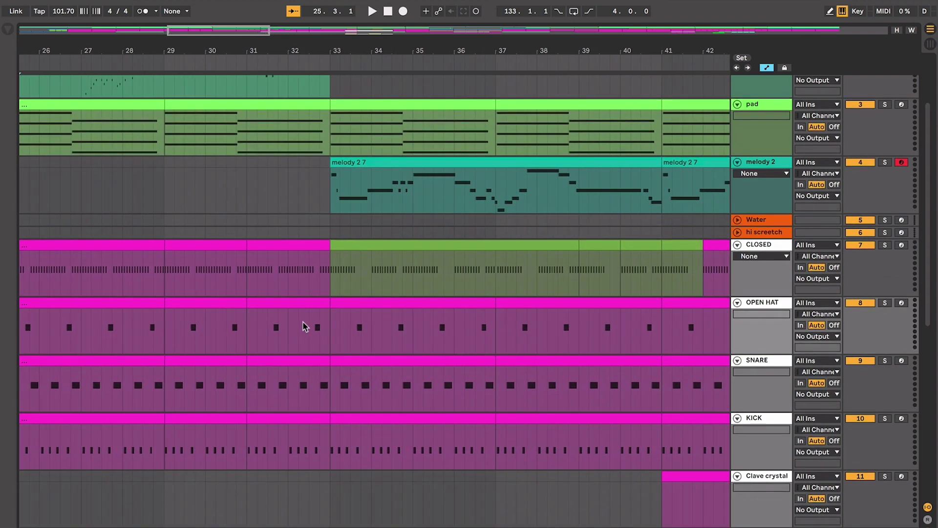
{"action": "left_click", "coordinate": [351, 247]}
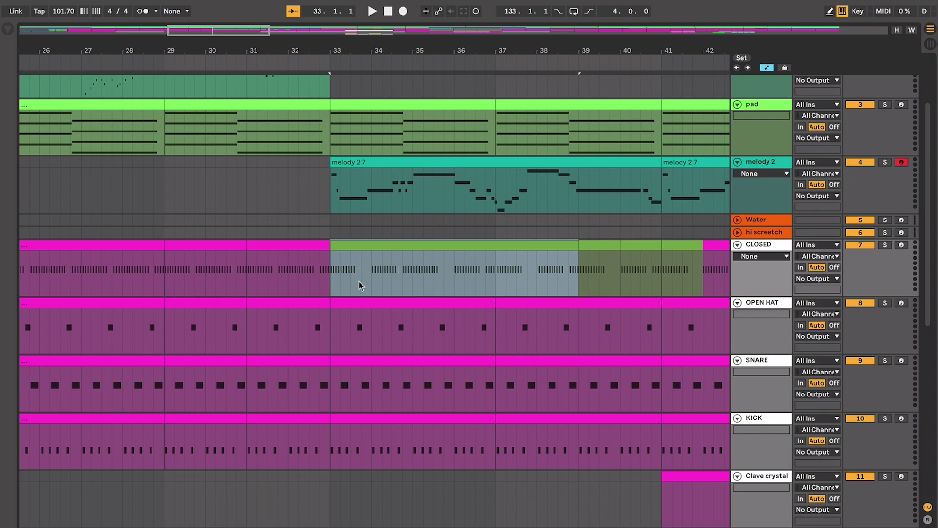
Step: Play from bar 33 and mark the gaps in the CLOSED hi-hat pattern late in bars 33 and 35
{"action": "key", "text": "space"}
{"action": "scroll", "coordinate": [359, 285], "scroll_direction": "up", "scroll_amount": 10}
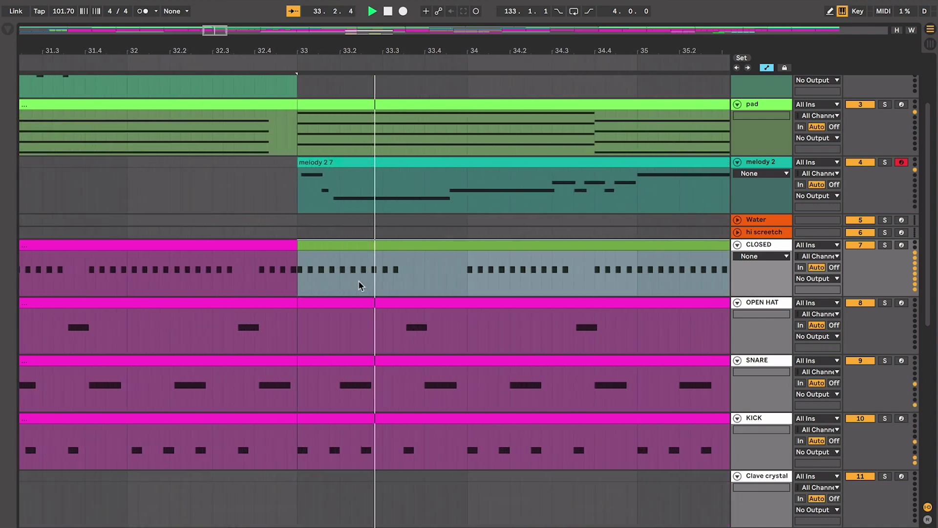
{"action": "left_click_drag", "start_coordinate": [293, 273], "coordinate": [350, 276]}
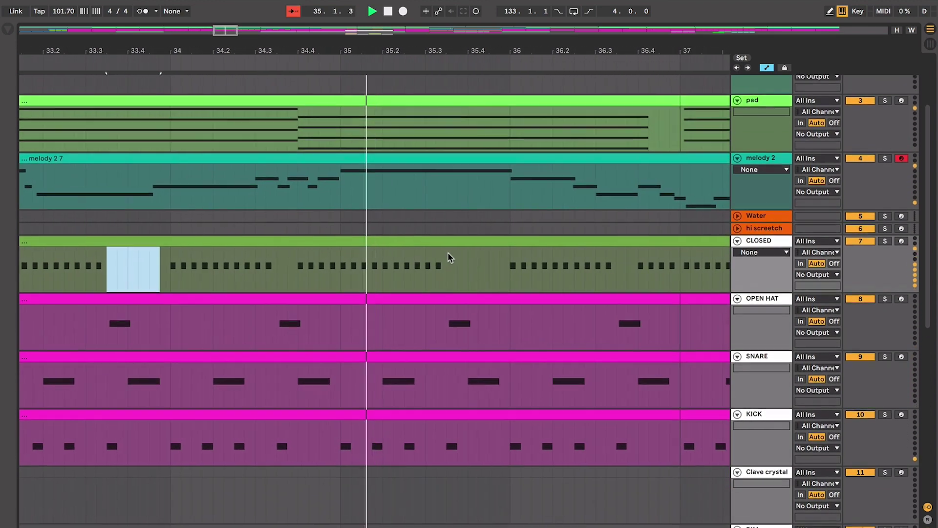
{"action": "left_click", "coordinate": [448, 254]}
{"action": "left_click_drag", "start_coordinate": [453, 260], "coordinate": [511, 264]}
{"action": "key", "text": "space"}
{"action": "scroll", "coordinate": [516, 266], "scroll_direction": "down", "scroll_amount": 5}
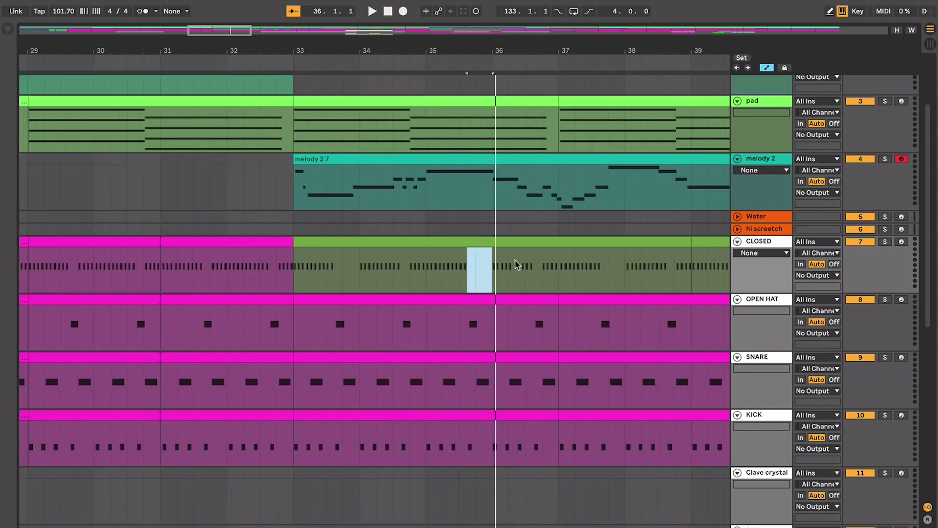
Step: Compare the green CLOSED clips starting at bars 33 and 40, selecting them in turn
{"action": "scroll", "coordinate": [516, 265], "scroll_direction": "down", "scroll_amount": 3}
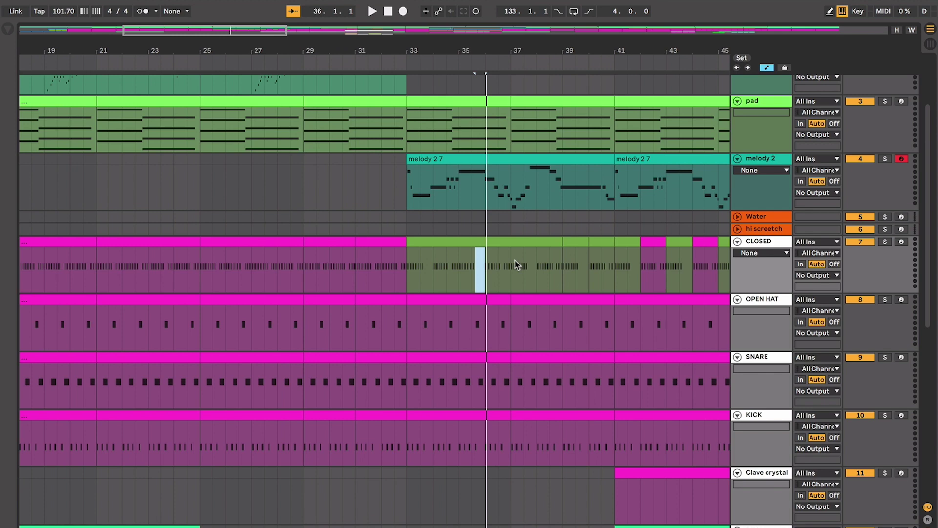
{"action": "scroll", "coordinate": [517, 265], "scroll_direction": "right", "scroll_amount": 2}
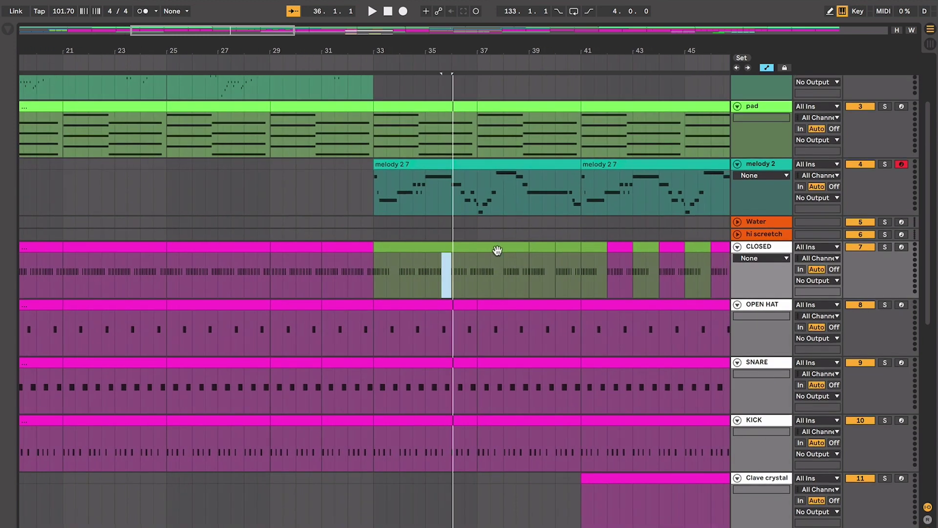
{"action": "left_click", "coordinate": [497, 251]}
{"action": "left_click", "coordinate": [564, 249]}
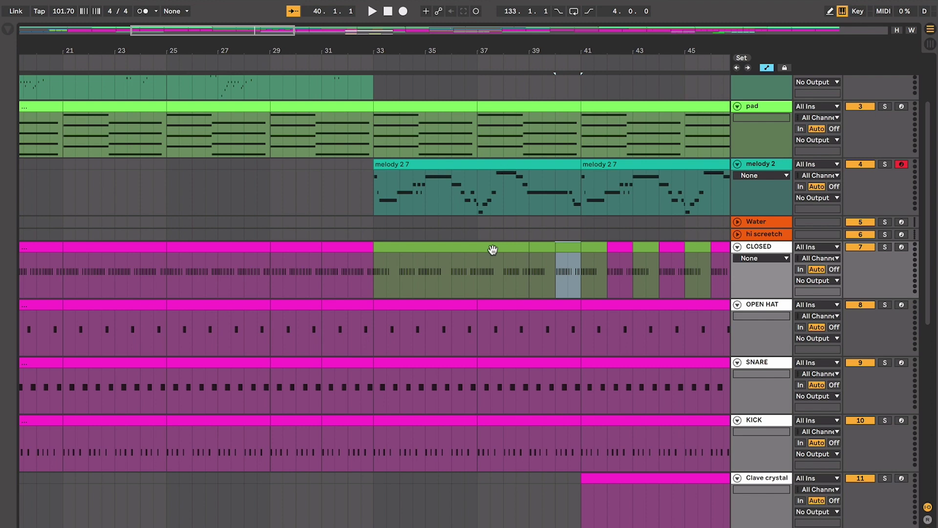
{"action": "scroll", "coordinate": [492, 250], "scroll_direction": "right", "scroll_amount": 2}
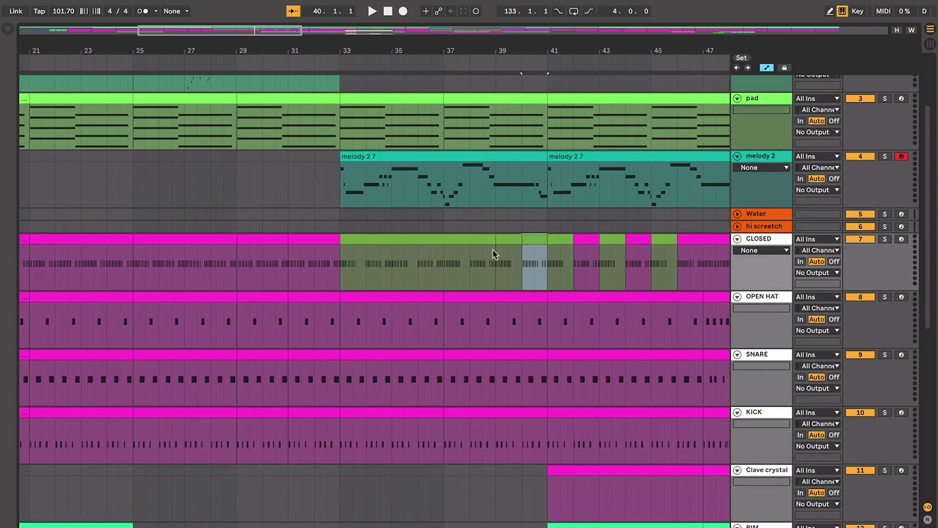
{"action": "left_click", "coordinate": [474, 242]}
Step: Examine the KICK pattern from bar 33 and highlight its single hit in the second half of that bar
{"action": "scroll", "coordinate": [521, 246], "scroll_direction": "down", "scroll_amount": 10}
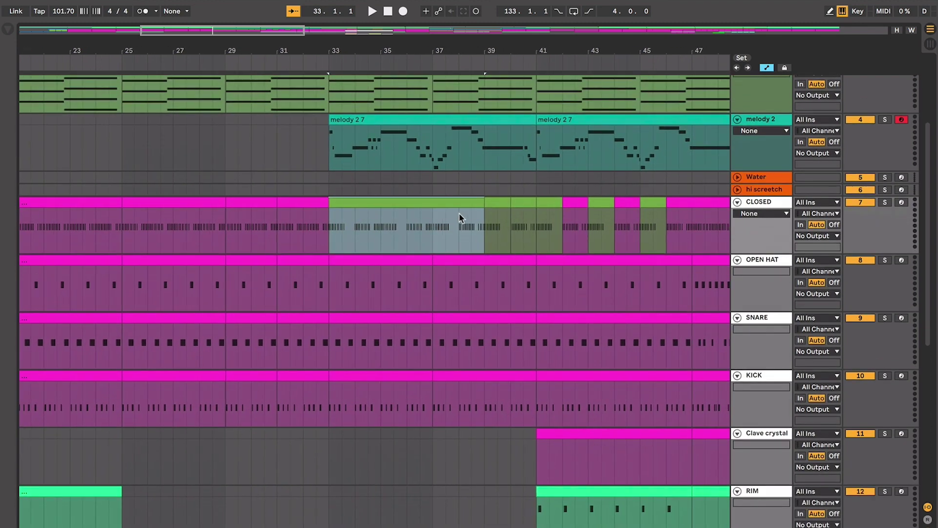
{"action": "scroll", "coordinate": [459, 218], "scroll_direction": "up", "scroll_amount": 6}
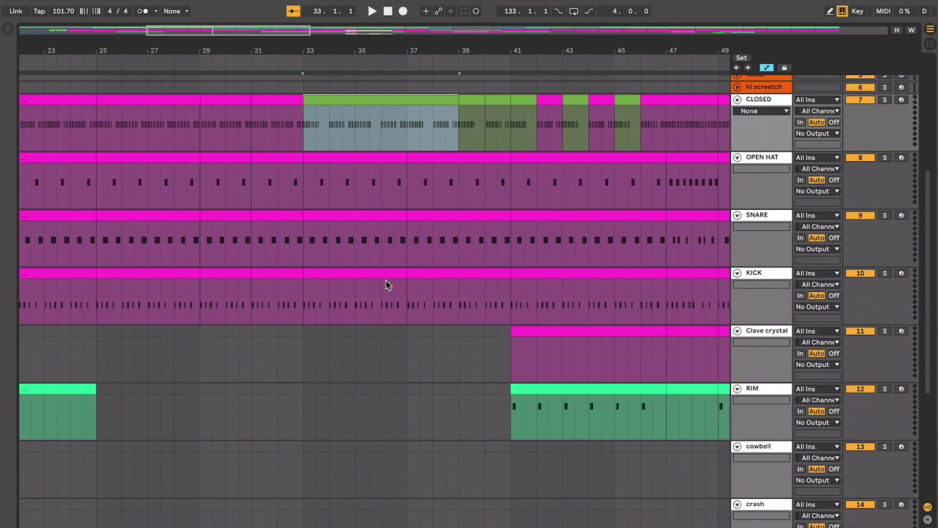
{"action": "left_click", "coordinate": [379, 272]}
{"action": "scroll", "coordinate": [382, 274], "scroll_direction": "up", "scroll_amount": 2}
{"action": "scroll", "coordinate": [381, 273], "scroll_direction": "up", "scroll_amount": 2}
{"action": "left_click", "coordinate": [268, 307]}
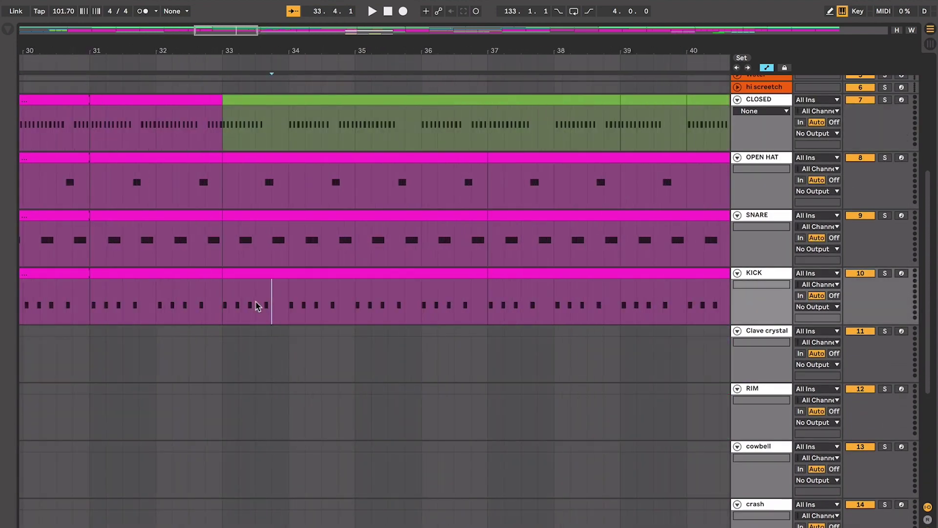
{"action": "scroll", "coordinate": [255, 301], "scroll_direction": "up", "scroll_amount": 2}
{"action": "left_click", "coordinate": [331, 306], "text": "shift"}
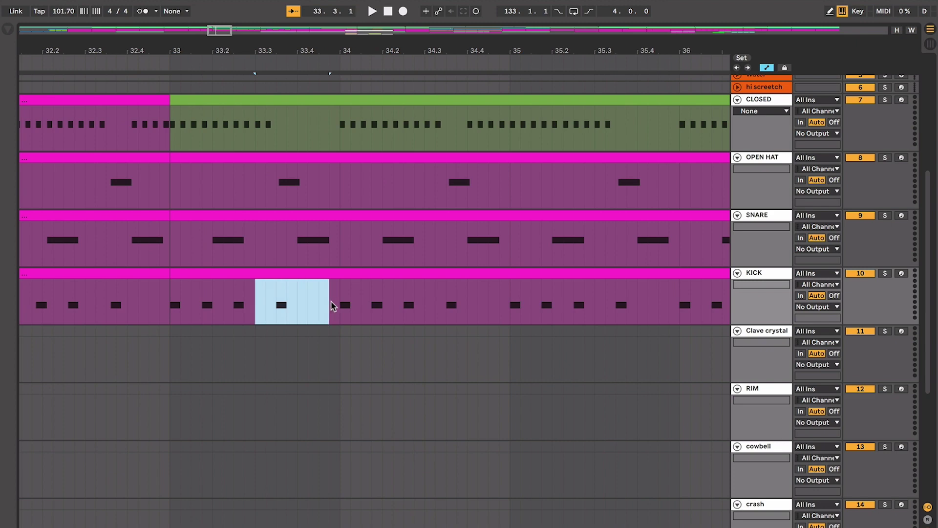
Step: Highlight the silent stretches of the CLOSED pattern in the second halves of bars 33 and 35
{"action": "left_click", "coordinate": [243, 277]}
{"action": "left_click_drag", "start_coordinate": [268, 147], "coordinate": [351, 139]}
{"action": "left_click_drag", "start_coordinate": [615, 147], "coordinate": [683, 143]}
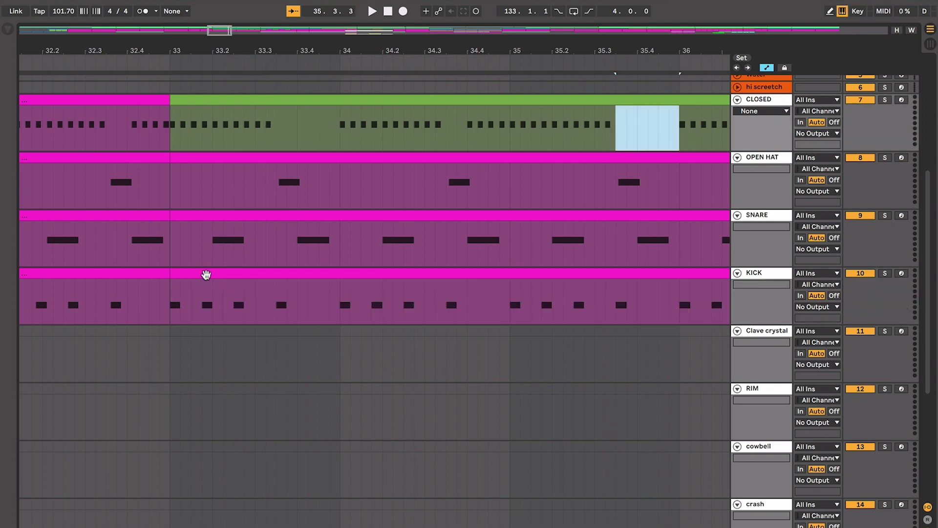
Step: Play from the KICK clip at bar 33, highlight the CLOSED gap late in bar 35, and stop playback
{"action": "left_click", "coordinate": [206, 274]}
{"action": "key", "text": "space"}
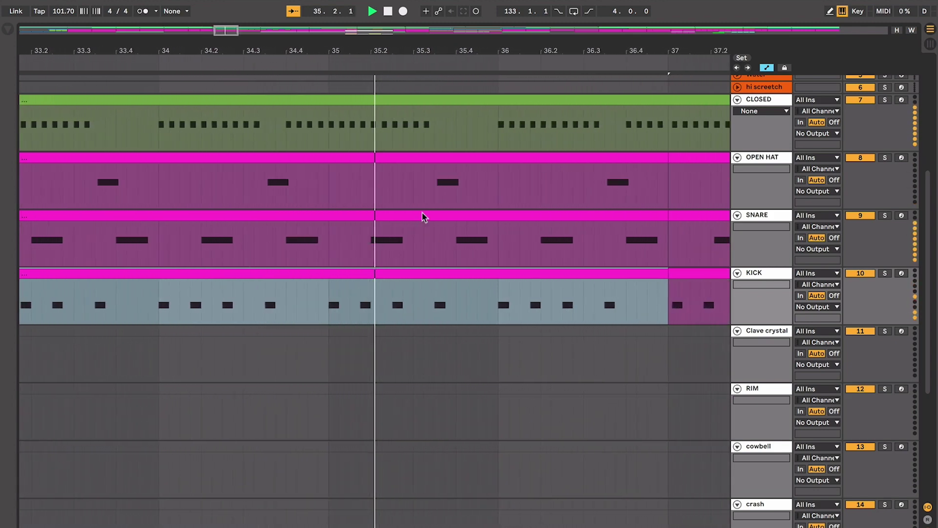
{"action": "left_click_drag", "start_coordinate": [392, 140], "coordinate": [455, 139]}
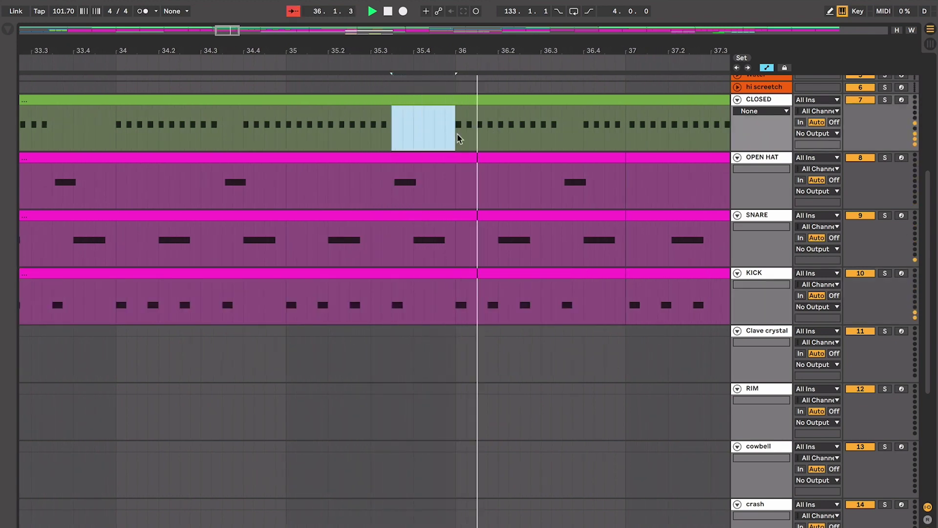
{"action": "scroll", "coordinate": [458, 139], "scroll_direction": "up", "scroll_amount": 3}
{"action": "scroll", "coordinate": [459, 139], "scroll_direction": "down", "scroll_amount": 10}
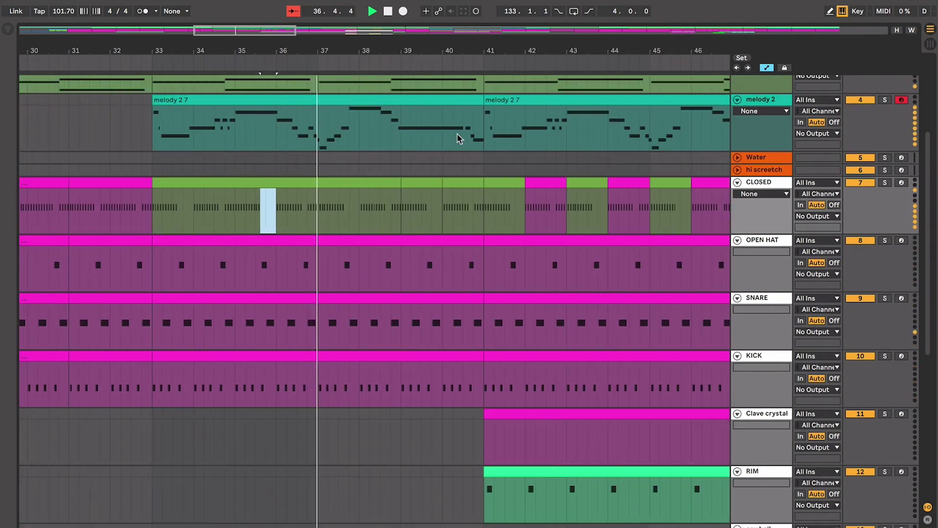
{"action": "key", "text": "space"}
Step: Check the section change at bar 41 and select the RIM clip spanning bars 41 to 47
{"action": "left_click", "coordinate": [323, 159]}
{"action": "scroll", "coordinate": [322, 164], "scroll_direction": "up", "scroll_amount": 2}
{"action": "scroll", "coordinate": [321, 164], "scroll_direction": "right", "scroll_amount": 4}
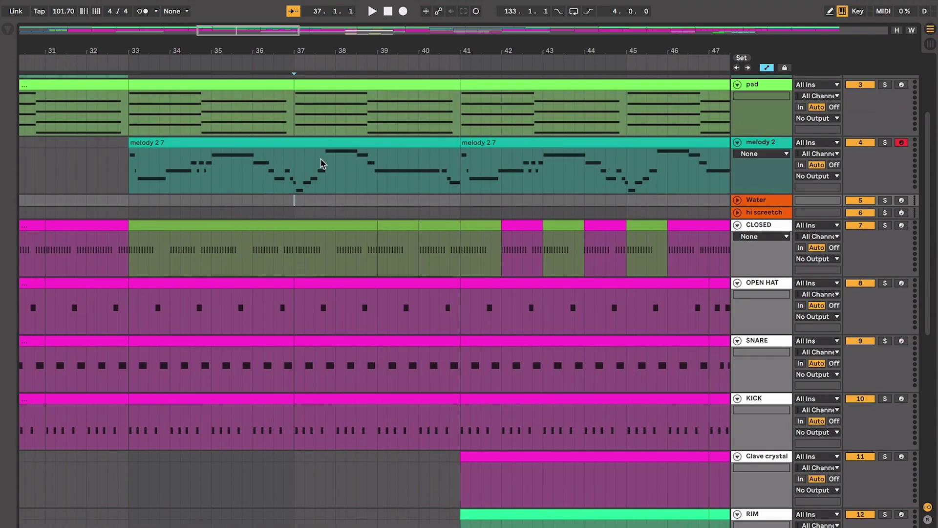
{"action": "scroll", "coordinate": [321, 163], "scroll_direction": "down", "scroll_amount": 4}
{"action": "scroll", "coordinate": [322, 162], "scroll_direction": "up", "scroll_amount": 2}
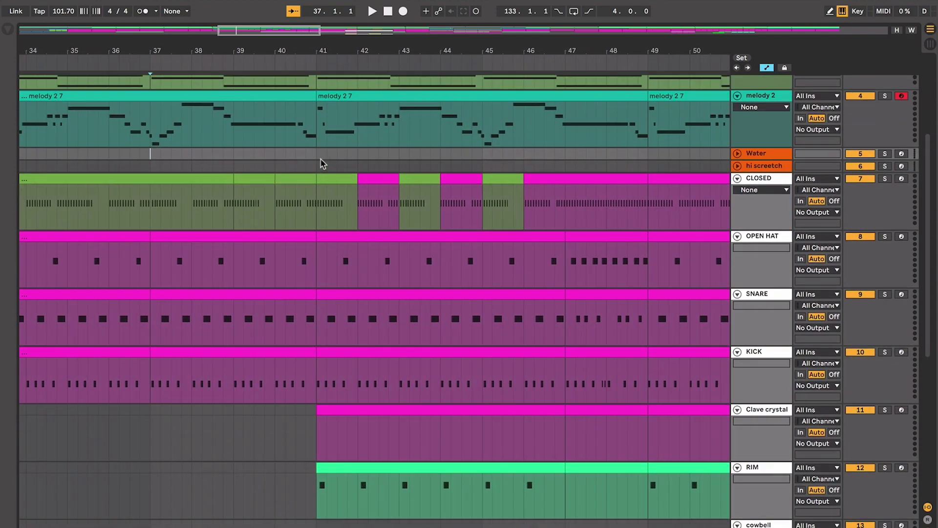
{"action": "scroll", "coordinate": [323, 163], "scroll_direction": "down", "scroll_amount": 2}
{"action": "scroll", "coordinate": [323, 163], "scroll_direction": "right", "scroll_amount": 1}
{"action": "left_click", "coordinate": [404, 438]}
{"action": "scroll", "coordinate": [390, 373], "scroll_direction": "up", "scroll_amount": 3}
{"action": "scroll", "coordinate": [390, 373], "scroll_direction": "right", "scroll_amount": 2}
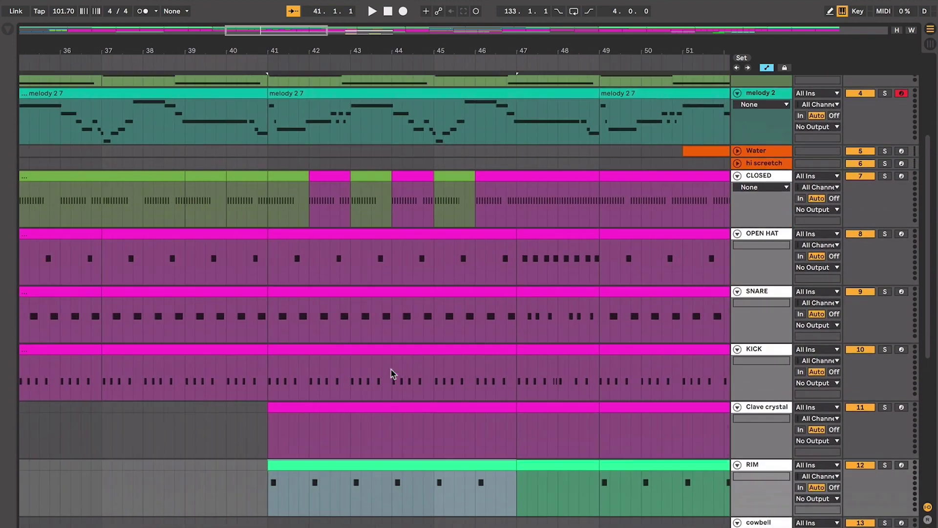
Step: Select the fill in bars 47 to 49 across the OPEN HAT through RIM tracks, then clear the selection
{"action": "left_click", "coordinate": [548, 256]}
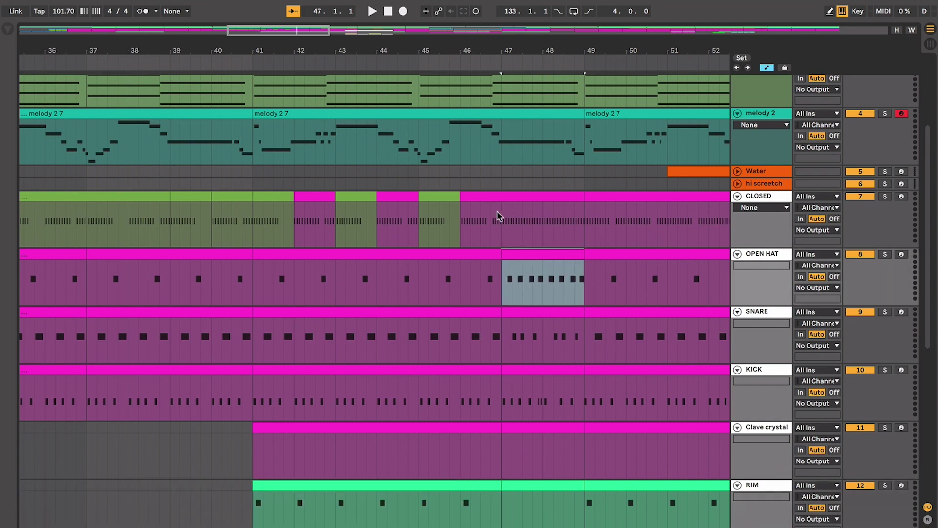
{"action": "left_click_drag", "start_coordinate": [503, 252], "coordinate": [589, 488]}
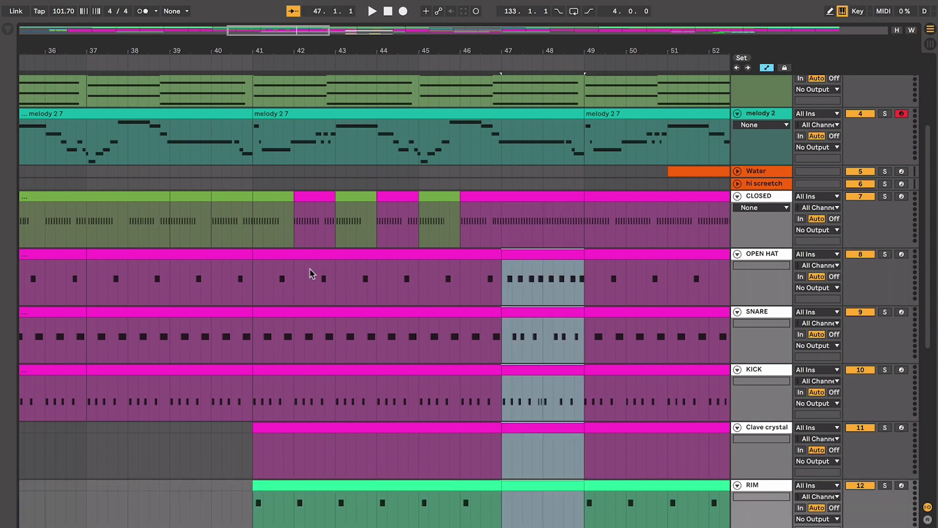
{"action": "left_click", "coordinate": [261, 285]}
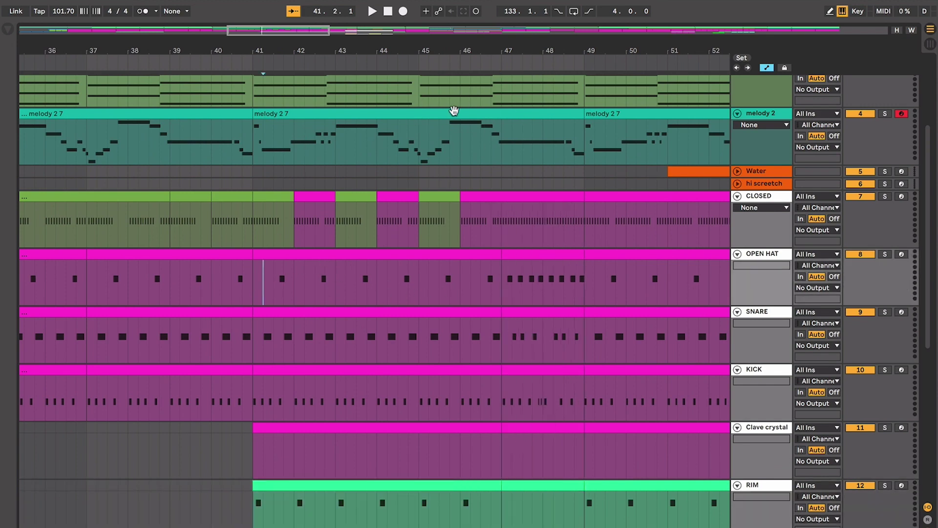
Step: Select the melody 2 clip at bar 41 and play the section from bar 41
{"action": "left_click", "coordinate": [422, 116]}
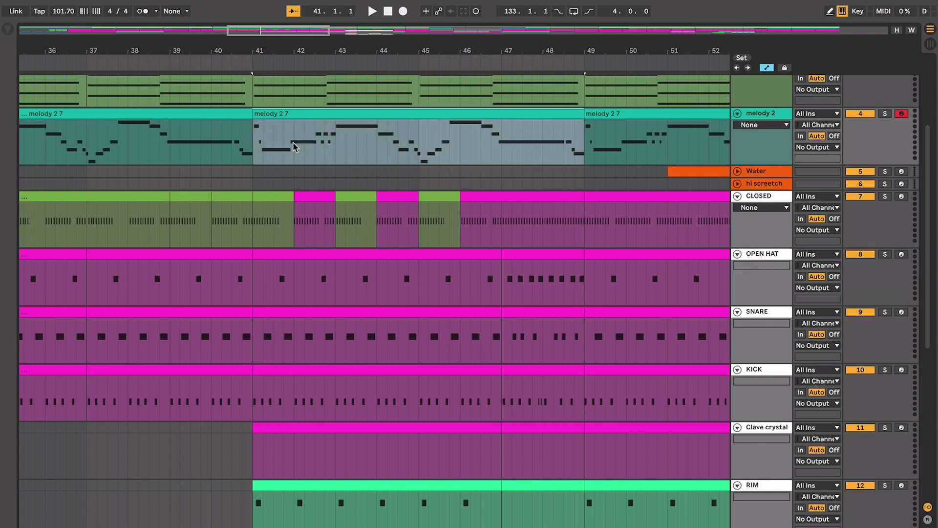
{"action": "left_click", "coordinate": [254, 177]}
{"action": "key", "text": "space"}
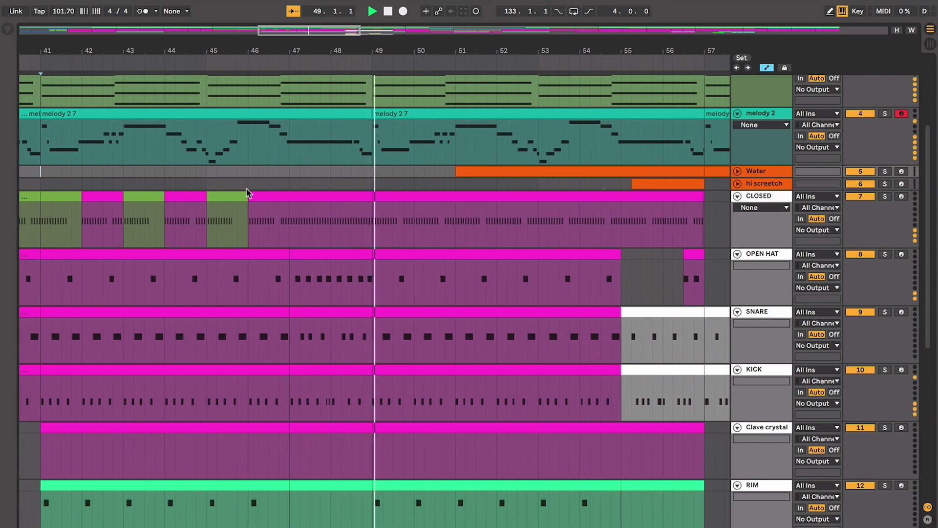
Step: Unfold the Water and hi screetch tracks during playback, then stop around bar 59
{"action": "left_click", "coordinate": [737, 172]}
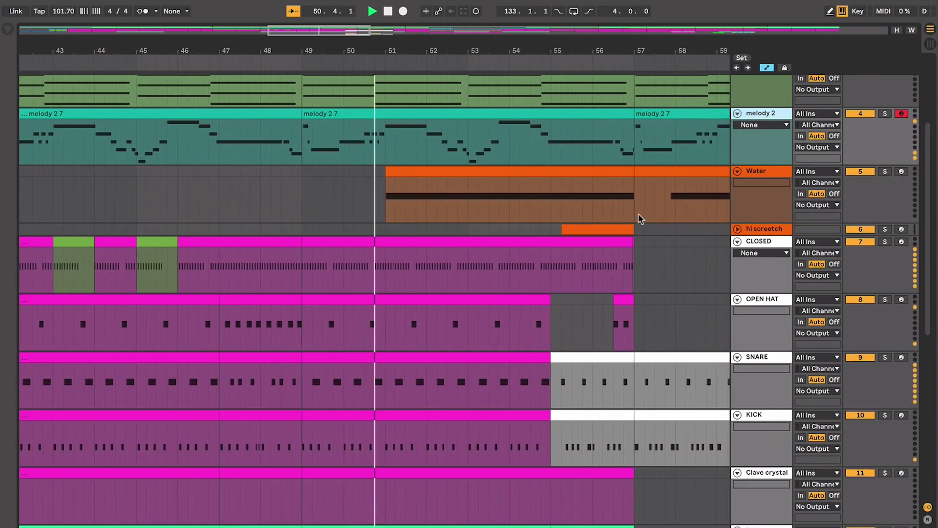
{"action": "left_click", "coordinate": [611, 182]}
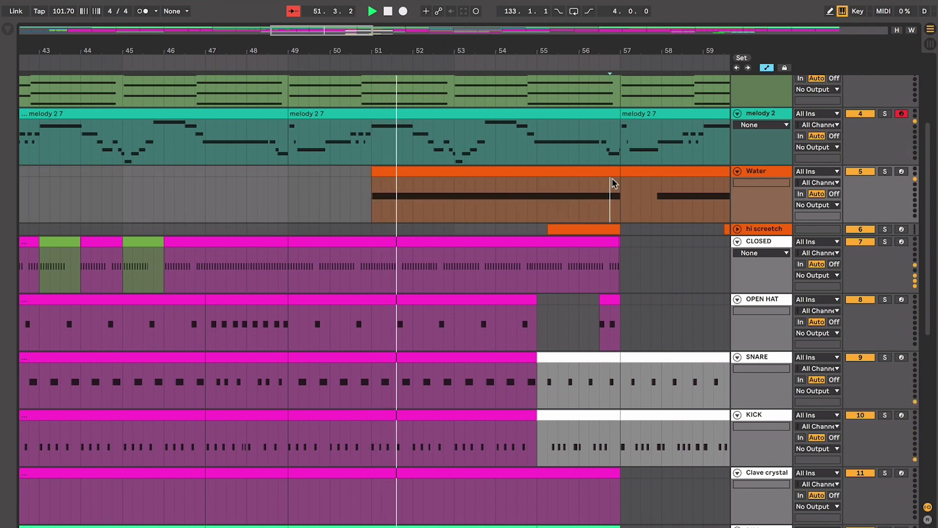
{"action": "left_click", "coordinate": [738, 229]}
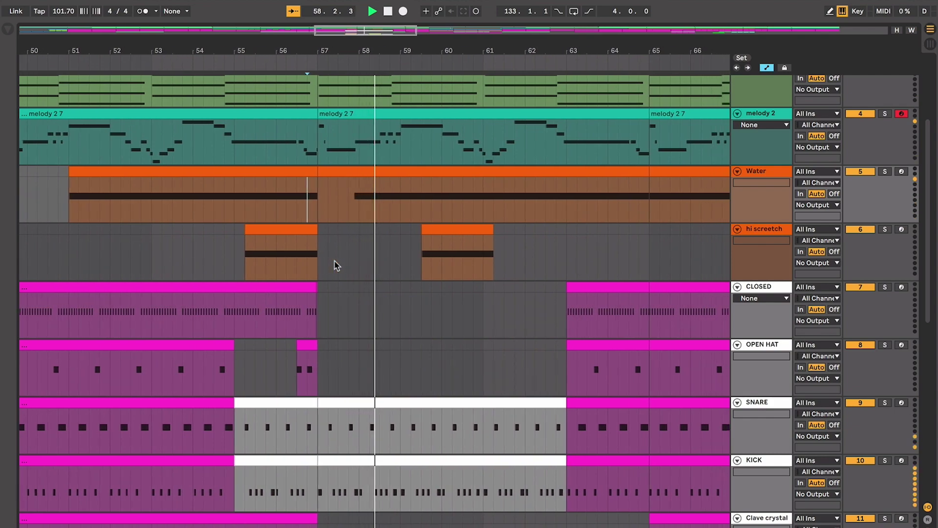
{"action": "key", "text": "space"}
Step: Compare the melody 2 clips starting at bars 41 and 33 with the pad, then mark bar 41 on the Water track
{"action": "scroll", "coordinate": [335, 265], "scroll_direction": "left", "scroll_amount": 5}
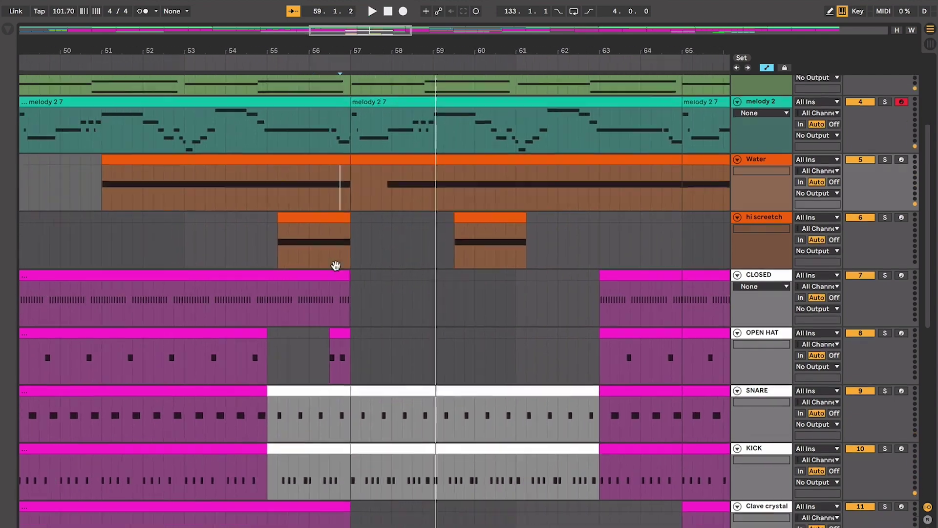
{"action": "scroll", "coordinate": [277, 215], "scroll_direction": "up", "scroll_amount": 4}
{"action": "scroll", "coordinate": [277, 215], "scroll_direction": "down", "scroll_amount": 6}
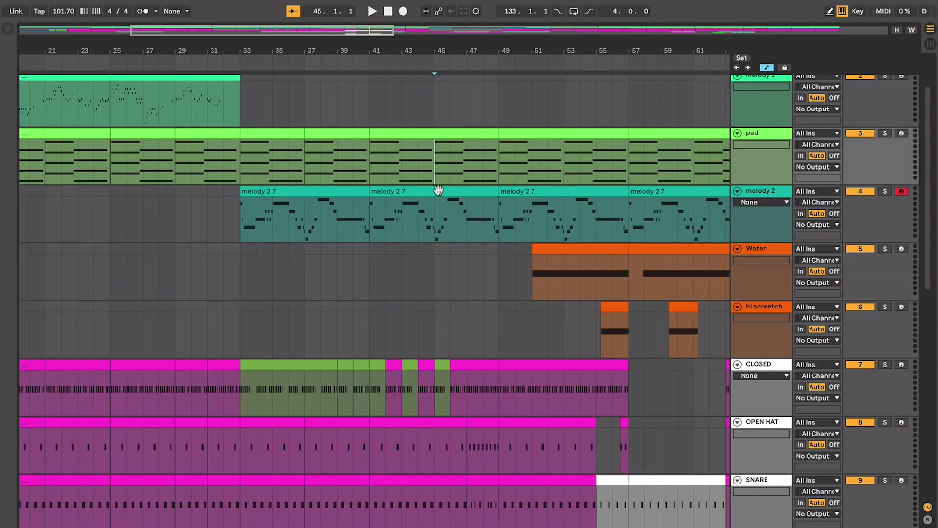
{"action": "left_click", "coordinate": [438, 190]}
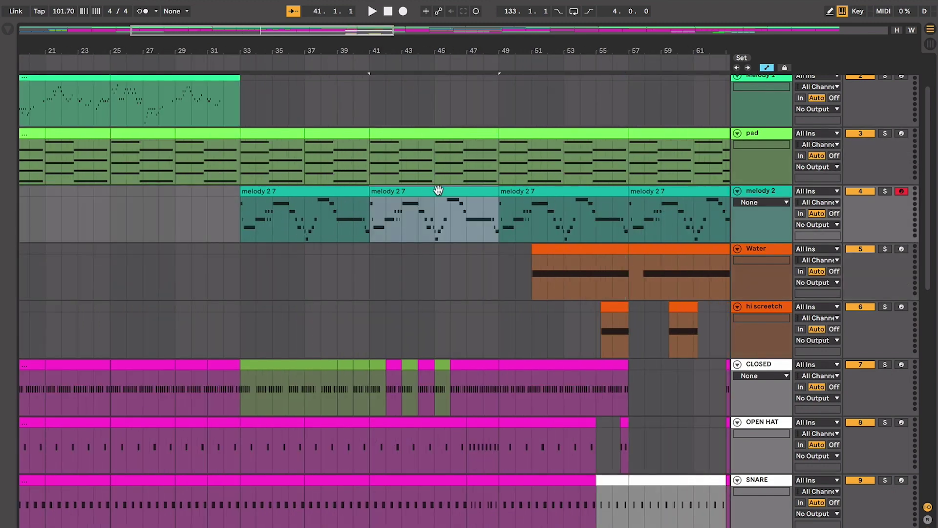
{"action": "left_click", "coordinate": [347, 189]}
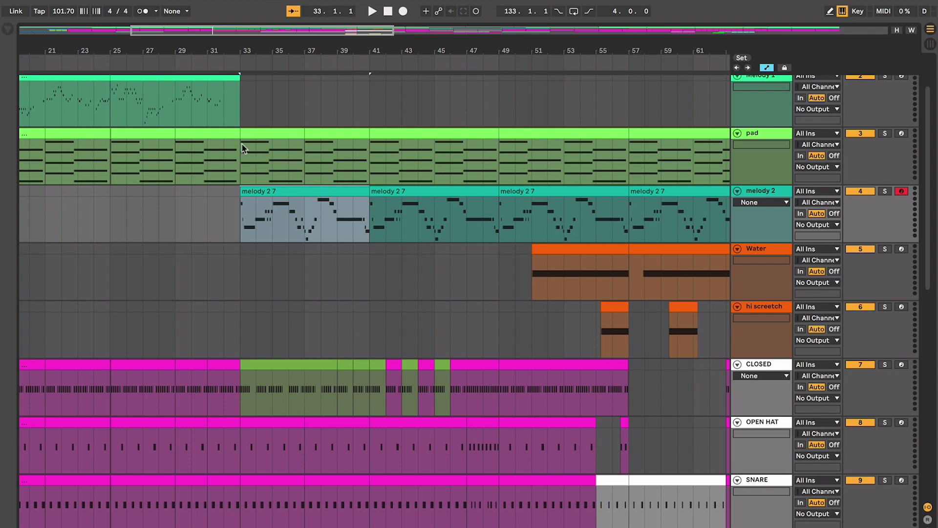
{"action": "left_click", "coordinate": [353, 131]}
{"action": "left_click", "coordinate": [369, 279]}
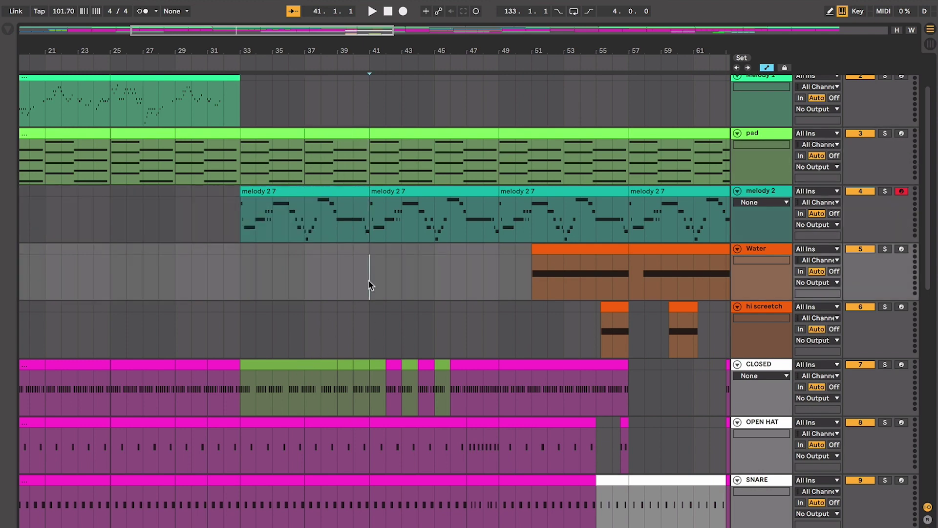
Step: Select the melody 2 clips at bars 41 and 49 in turn and examine the effect and drum tracks beneath them
{"action": "scroll", "coordinate": [369, 279], "scroll_direction": "right", "scroll_amount": 2}
{"action": "scroll", "coordinate": [369, 280], "scroll_direction": "down", "scroll_amount": 1}
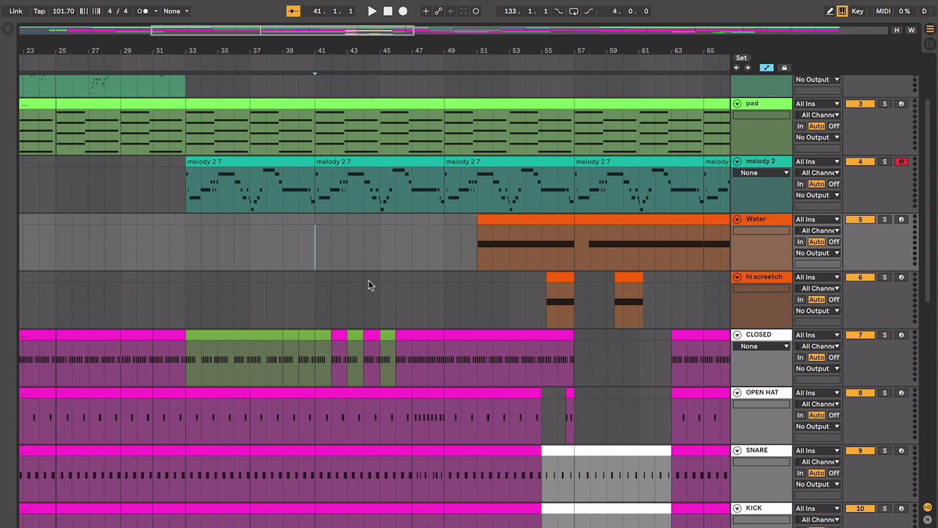
{"action": "scroll", "coordinate": [347, 247], "scroll_direction": "down", "scroll_amount": 1}
{"action": "scroll", "coordinate": [346, 247], "scroll_direction": "right", "scroll_amount": 1}
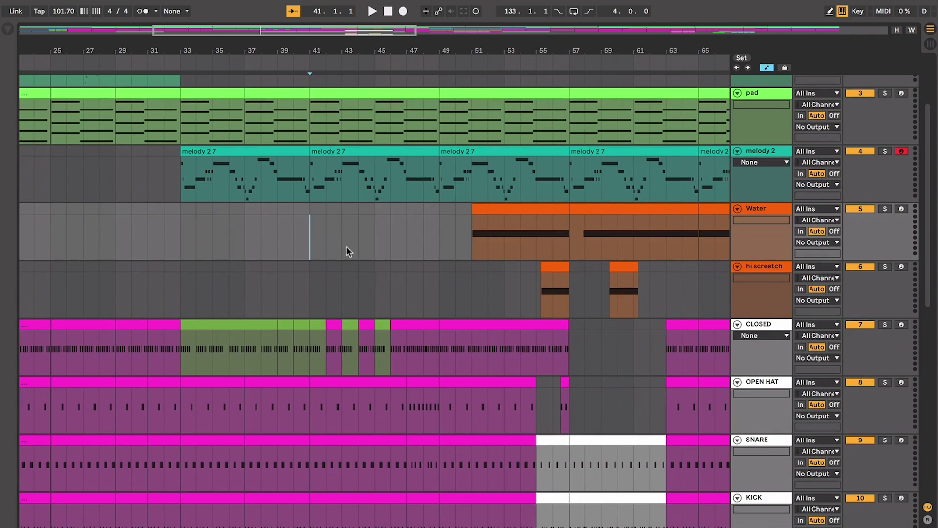
{"action": "left_click", "coordinate": [330, 147]}
{"action": "left_click", "coordinate": [463, 149]}
{"action": "scroll", "coordinate": [448, 191], "scroll_direction": "down", "scroll_amount": 3}
{"action": "scroll", "coordinate": [448, 190], "scroll_direction": "right", "scroll_amount": 3}
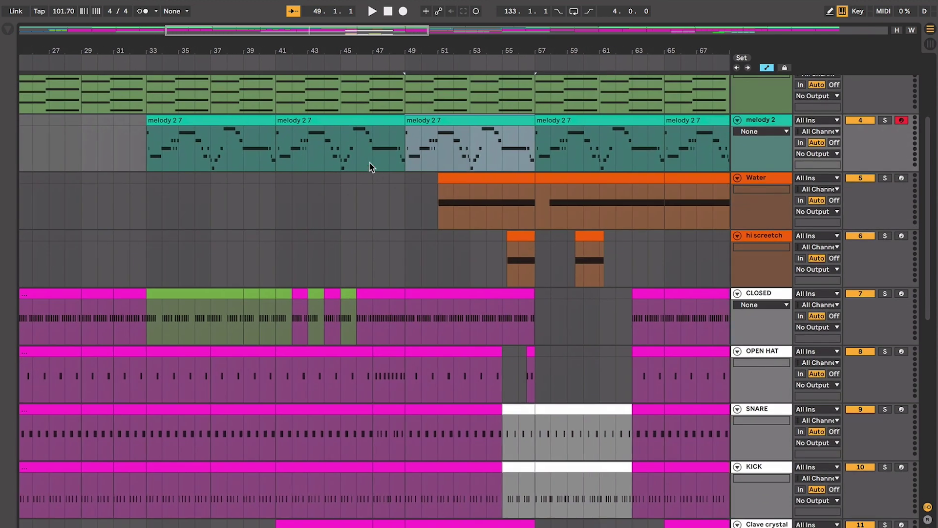
{"action": "scroll", "coordinate": [360, 182], "scroll_direction": "right", "scroll_amount": 2}
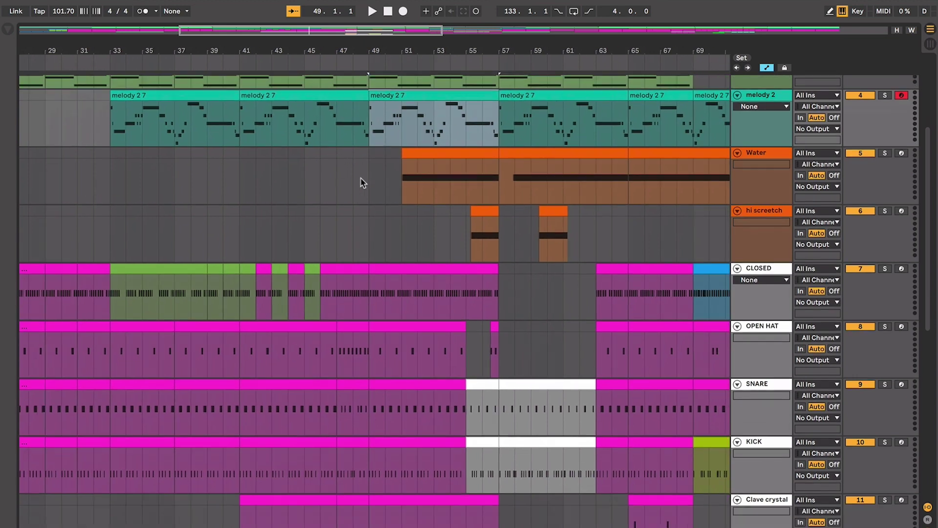
Step: Mark bar 49 on the Water track and select the Water clip starting at bar 51 to examine its entry
{"action": "left_click", "coordinate": [376, 179]}
{"action": "scroll", "coordinate": [373, 182], "scroll_direction": "right", "scroll_amount": 1}
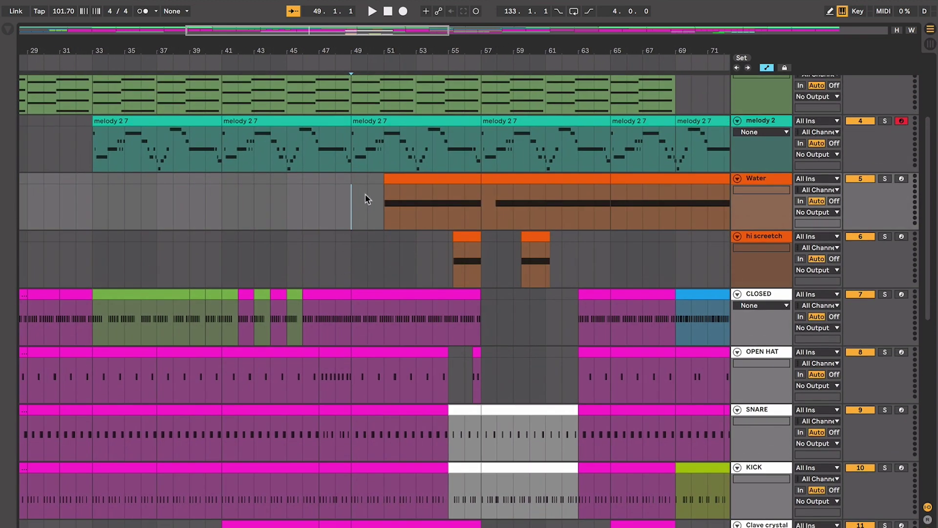
{"action": "scroll", "coordinate": [386, 198], "scroll_direction": "up", "scroll_amount": 1}
{"action": "scroll", "coordinate": [386, 198], "scroll_direction": "right", "scroll_amount": 1}
{"action": "left_click", "coordinate": [400, 190]}
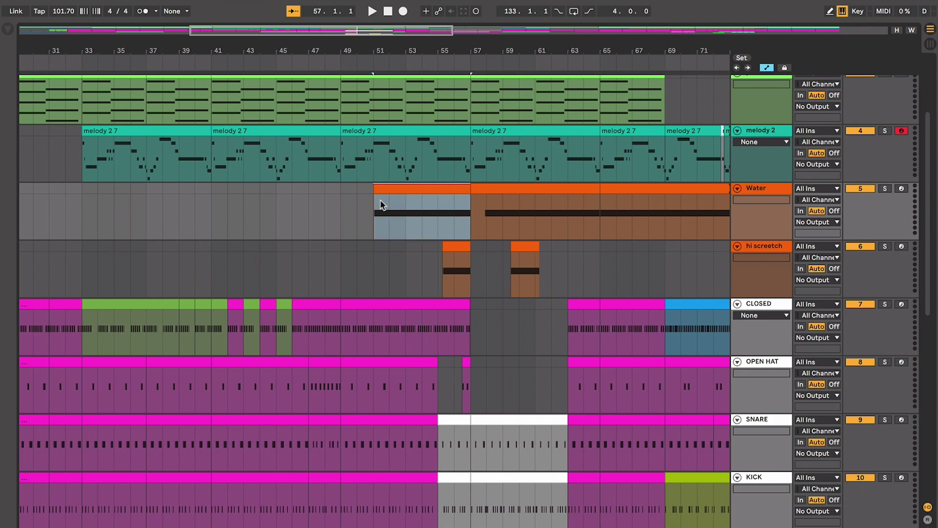
{"action": "key", "text": "plus"}
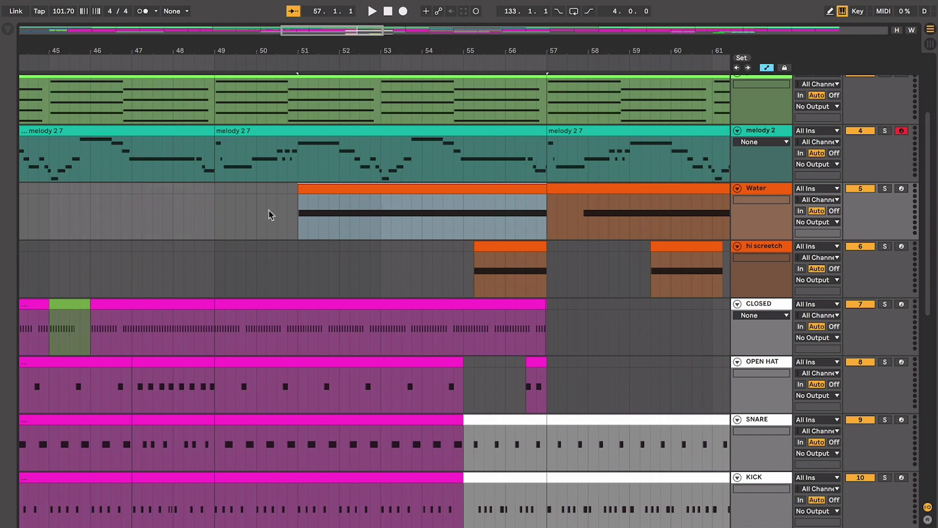
{"action": "left_click", "coordinate": [213, 209]}
{"action": "left_click", "coordinate": [302, 186]}
{"action": "scroll", "coordinate": [297, 163], "scroll_direction": "up", "scroll_amount": 1}
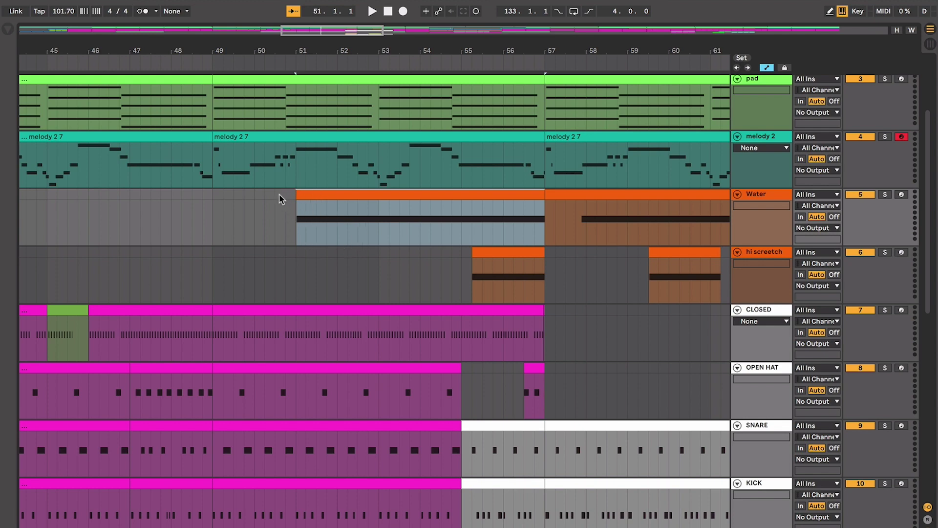
Step: Select the melody 2 clip starting at bar 49 and examine the effect and drum tracks down to RIM
{"action": "left_click", "coordinate": [275, 150]}
{"action": "scroll", "coordinate": [320, 183], "scroll_direction": "down", "scroll_amount": 2}
{"action": "scroll", "coordinate": [320, 183], "scroll_direction": "right", "scroll_amount": 1}
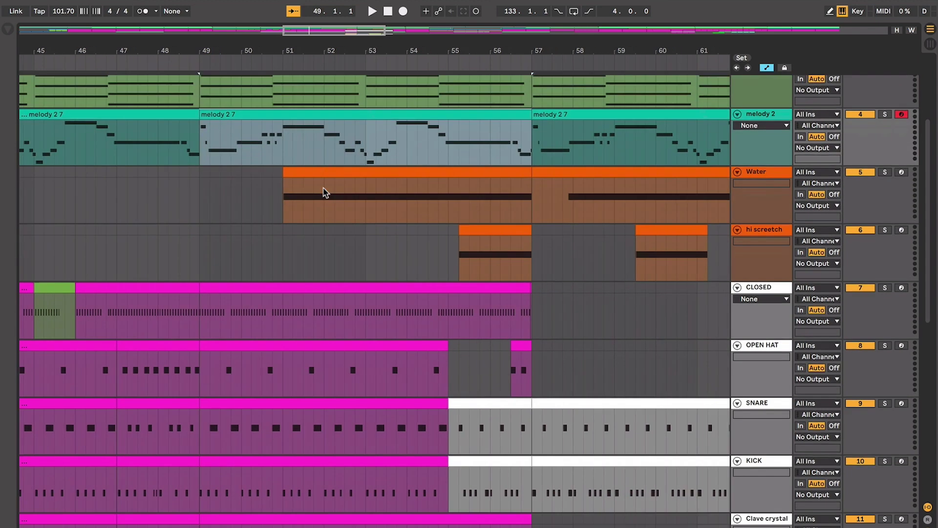
{"action": "scroll", "coordinate": [323, 189], "scroll_direction": "down", "scroll_amount": 1}
{"action": "scroll", "coordinate": [326, 195], "scroll_direction": "right", "scroll_amount": 1}
{"action": "scroll", "coordinate": [321, 212], "scroll_direction": "down", "scroll_amount": 3}
{"action": "scroll", "coordinate": [321, 212], "scroll_direction": "right", "scroll_amount": 2}
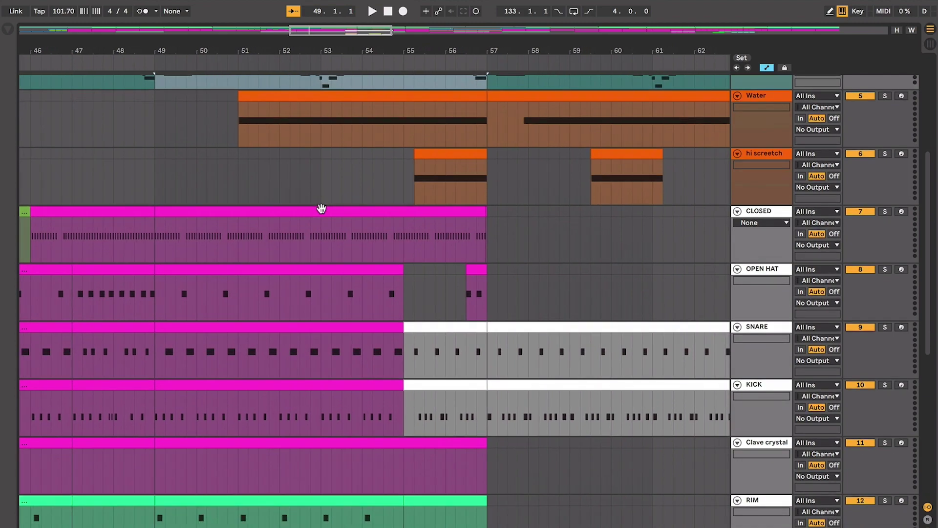
Step: Mark bar 51 on the hi screetch track, then select bars 55 to 57 on the OPEN HAT track
{"action": "left_click", "coordinate": [237, 184]}
{"action": "scroll", "coordinate": [237, 184], "scroll_direction": "down", "scroll_amount": 2}
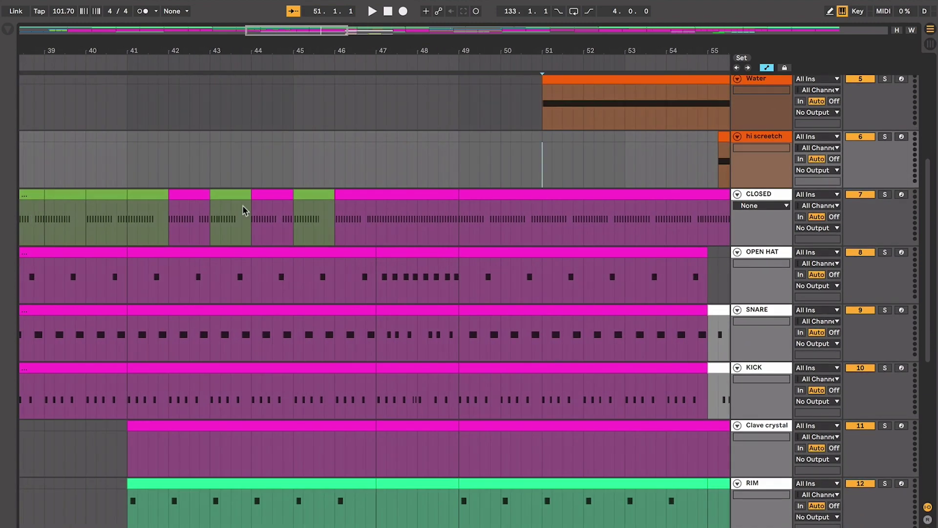
{"action": "scroll", "coordinate": [329, 218], "scroll_direction": "left", "scroll_amount": 3}
{"action": "scroll", "coordinate": [330, 218], "scroll_direction": "down", "scroll_amount": 1}
{"action": "scroll", "coordinate": [337, 223], "scroll_direction": "right", "scroll_amount": 3}
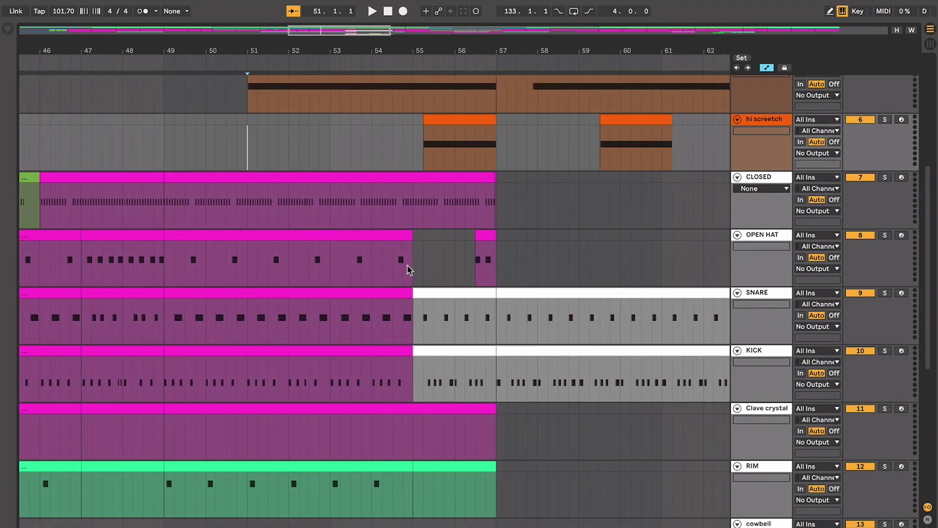
{"action": "left_click_drag", "start_coordinate": [411, 267], "coordinate": [499, 268]}
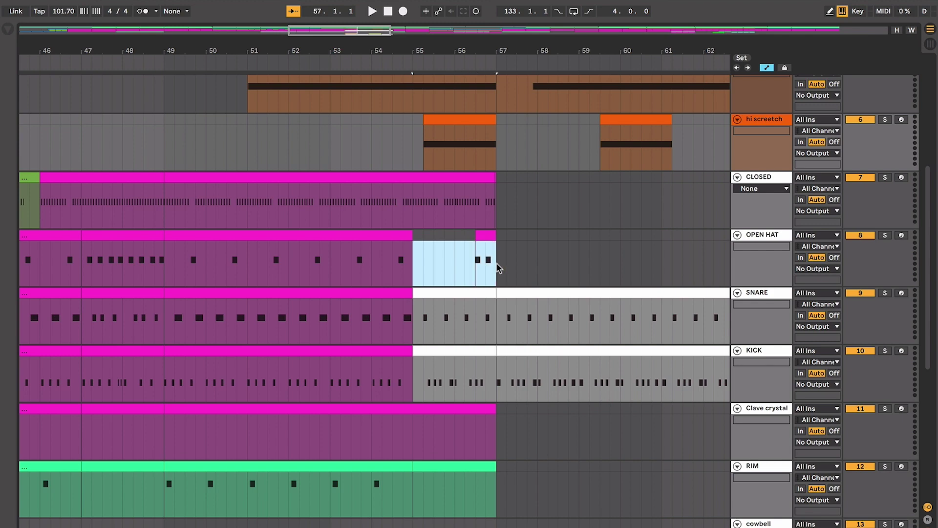
{"action": "scroll", "coordinate": [487, 283], "scroll_direction": "down", "scroll_amount": 2}
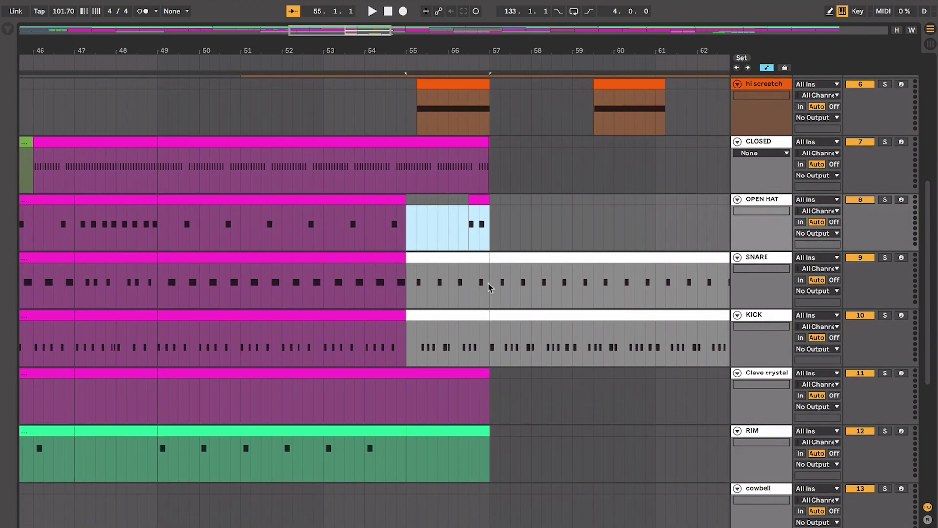
Step: Mark bar 54 on the OPEN HAT track and select the SNARE clip starting at bar 55
{"action": "left_click", "coordinate": [364, 244]}
{"action": "scroll", "coordinate": [368, 244], "scroll_direction": "right", "scroll_amount": 1}
{"action": "scroll", "coordinate": [368, 244], "scroll_direction": "up", "scroll_amount": 1}
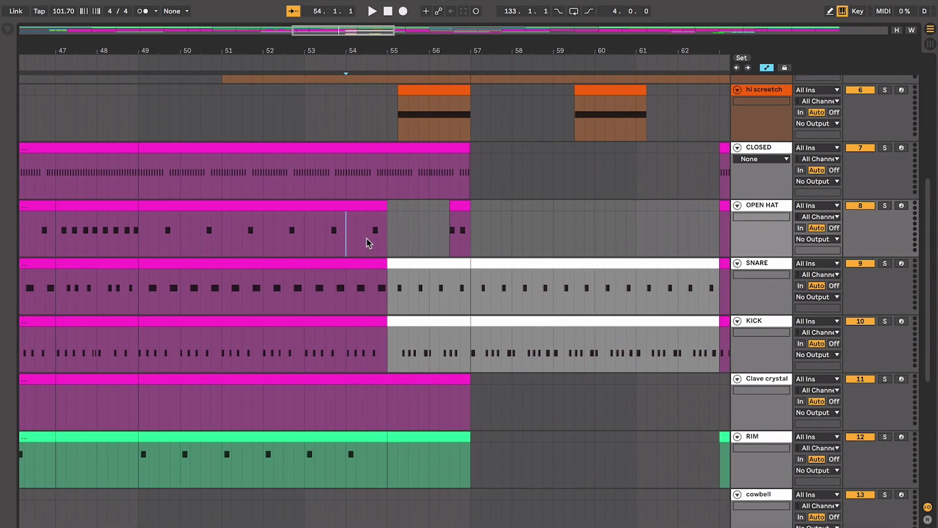
{"action": "left_click", "coordinate": [451, 264]}
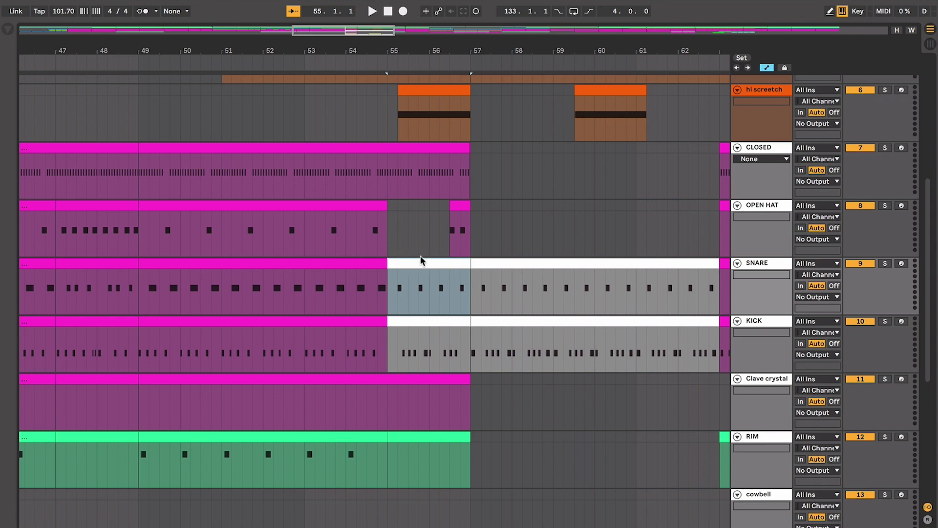
Step: Play the arrangement from bar 54 on the OPEN HAT track, stop, and mark bar 56
{"action": "left_click", "coordinate": [347, 234]}
{"action": "scroll", "coordinate": [383, 248], "scroll_direction": "down", "scroll_amount": 1}
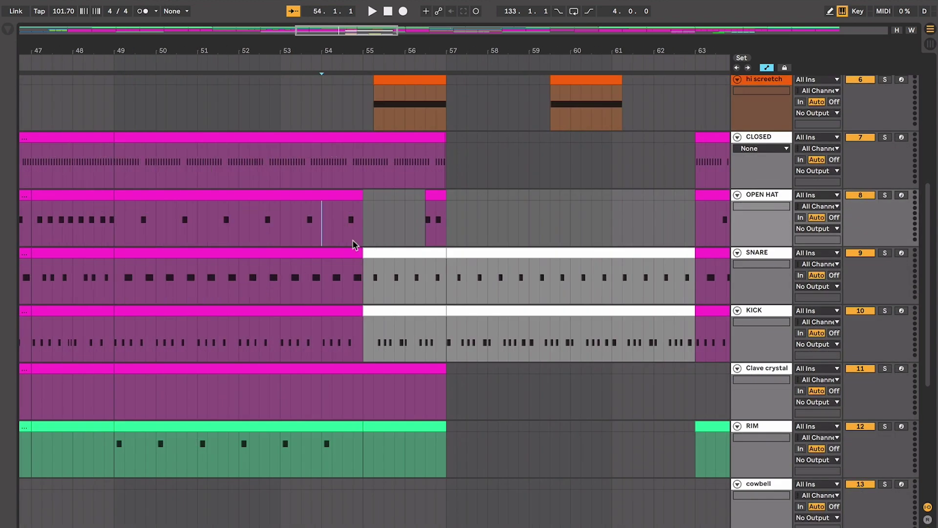
{"action": "key", "text": "space"}
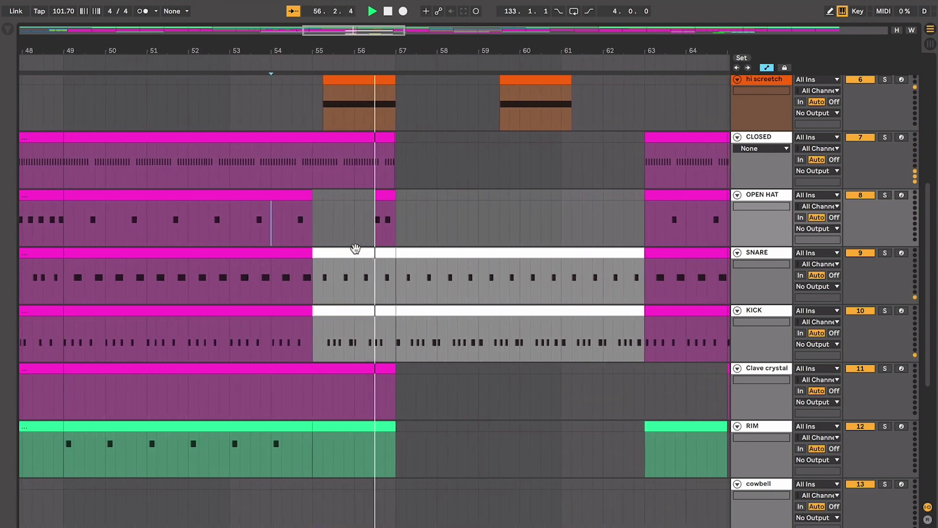
{"action": "key", "text": "space"}
{"action": "left_click", "coordinate": [341, 245]}
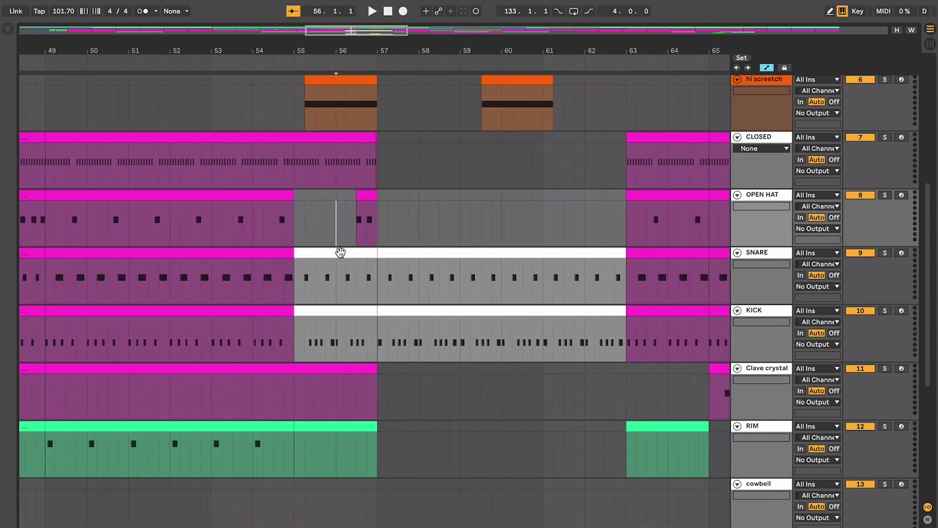
Step: Compare the SNARE pattern before and after bar 55, then play the transition from bar 54.2 and stop after bar 56
{"action": "left_click", "coordinate": [319, 252]}
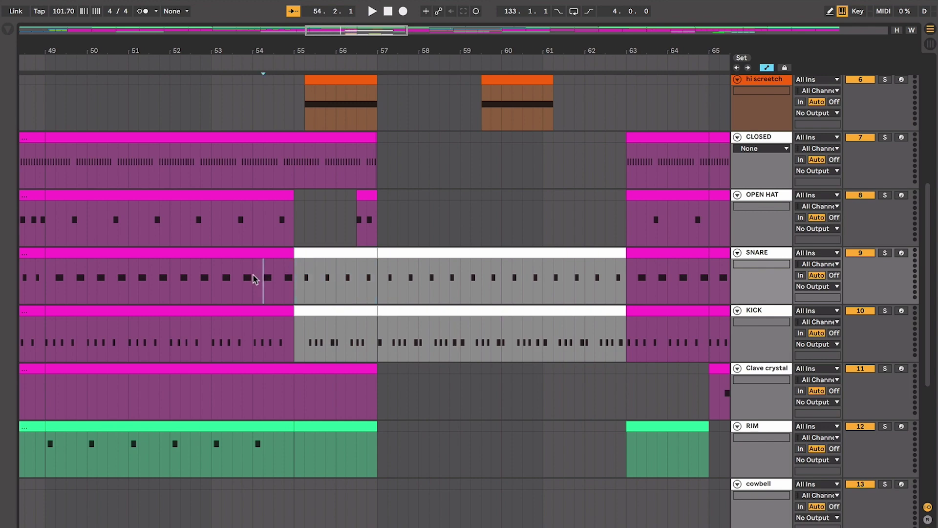
{"action": "left_click_drag", "start_coordinate": [255, 279], "coordinate": [286, 280]}
{"action": "left_click", "coordinate": [309, 247]}
{"action": "left_click", "coordinate": [262, 279]}
{"action": "key", "text": "space"}
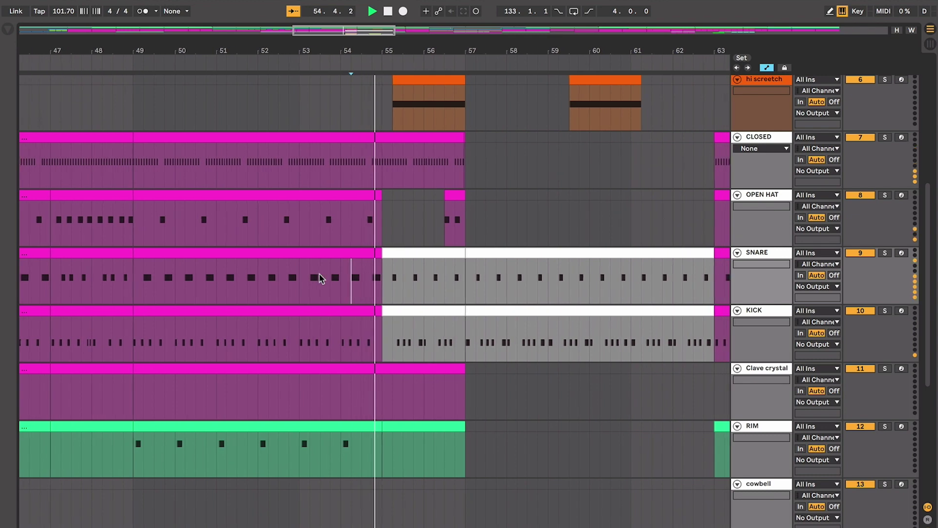
{"action": "scroll", "coordinate": [335, 281], "scroll_direction": "down", "scroll_amount": 1}
{"action": "scroll", "coordinate": [337, 282], "scroll_direction": "down", "scroll_amount": 3}
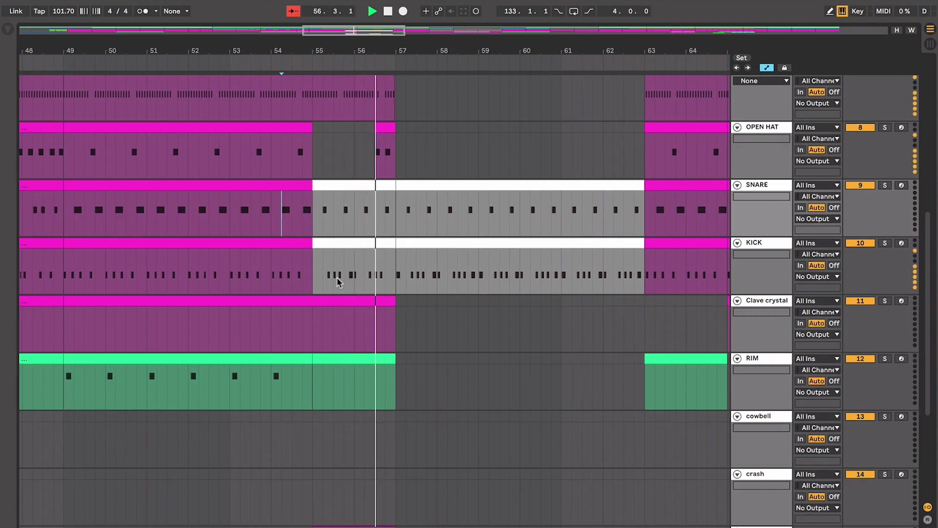
{"action": "key", "text": "space"}
Step: Play the KICK change from bar 54, then select the maraca clip at bar 55
{"action": "left_click", "coordinate": [272, 259]}
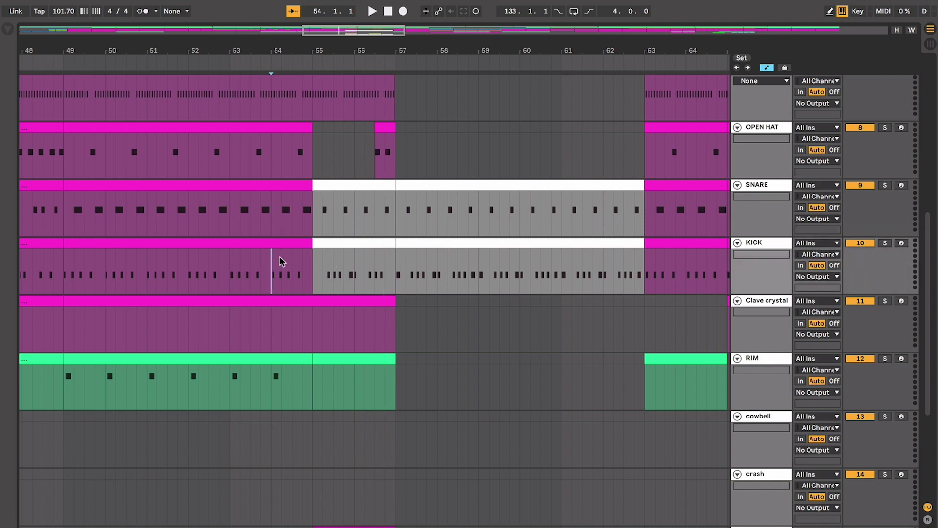
{"action": "key", "text": "space"}
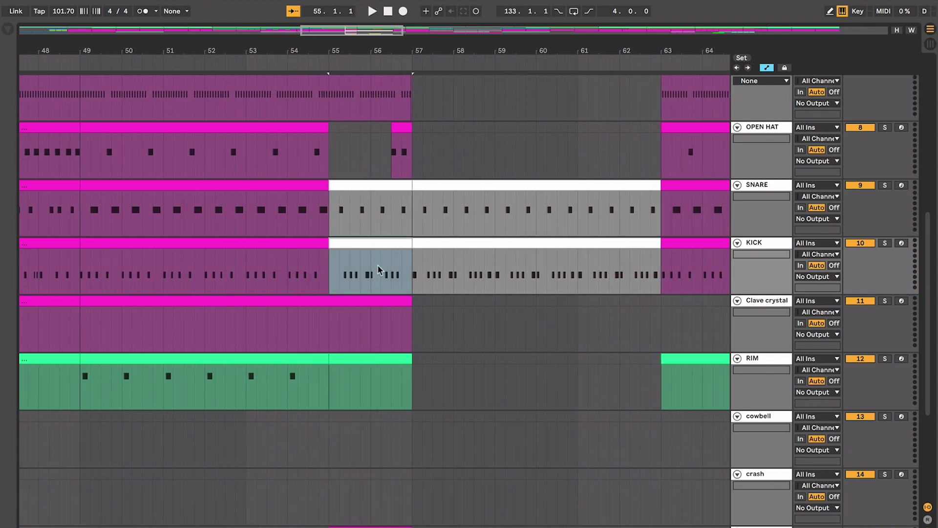
{"action": "scroll", "coordinate": [378, 268], "scroll_direction": "down", "scroll_amount": 5}
{"action": "left_click", "coordinate": [356, 350]}
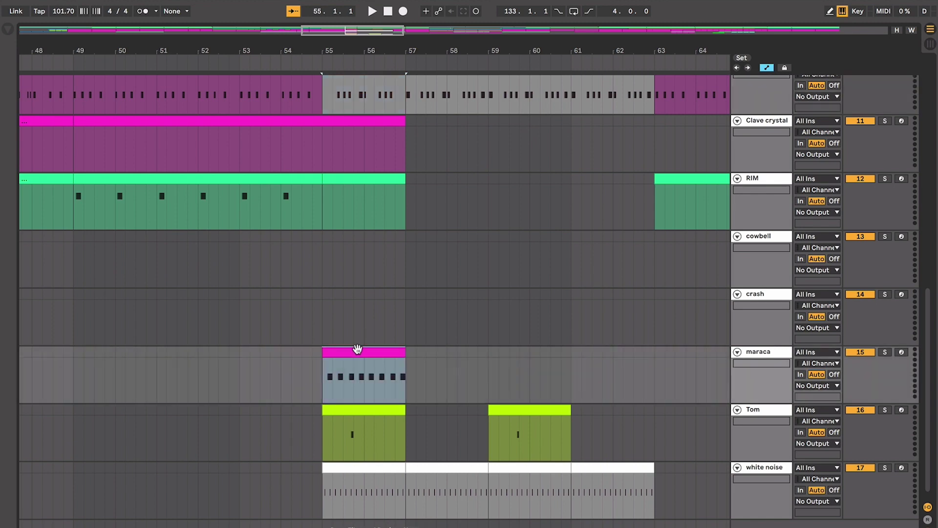
Step: Play the section from bar 55 while viewing the maraca, Tom and white noise clips, and stop at bar 57
{"action": "scroll", "coordinate": [357, 351], "scroll_direction": "up", "scroll_amount": 3}
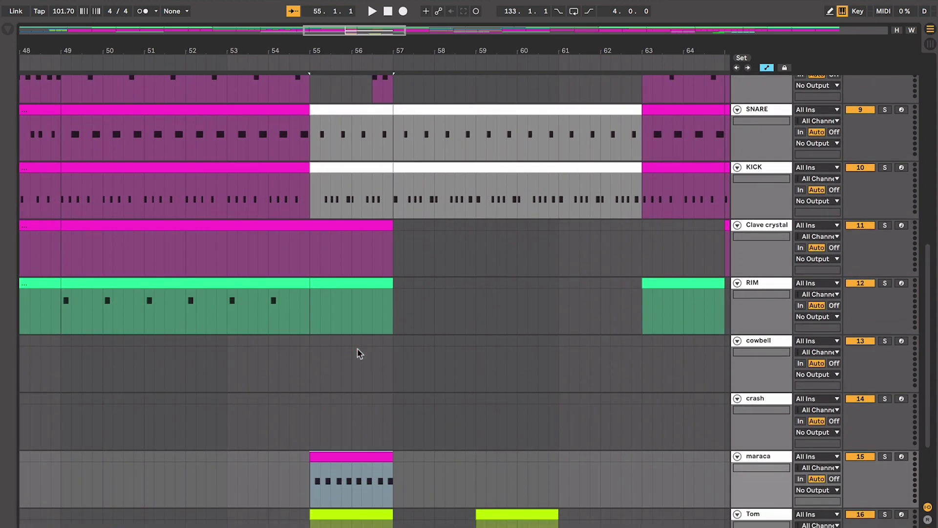
{"action": "key", "text": "space"}
{"action": "scroll", "coordinate": [359, 353], "scroll_direction": "down", "scroll_amount": 3}
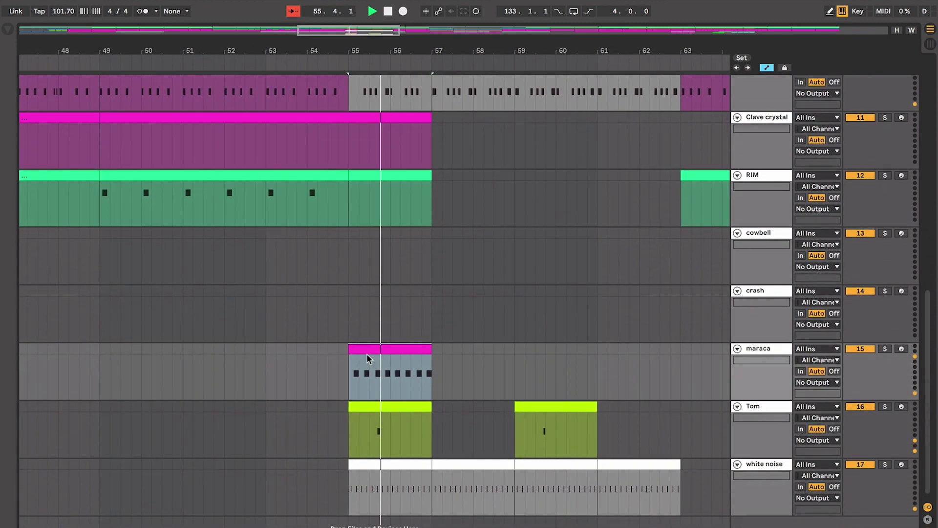
{"action": "scroll", "coordinate": [371, 361], "scroll_direction": "right", "scroll_amount": 2}
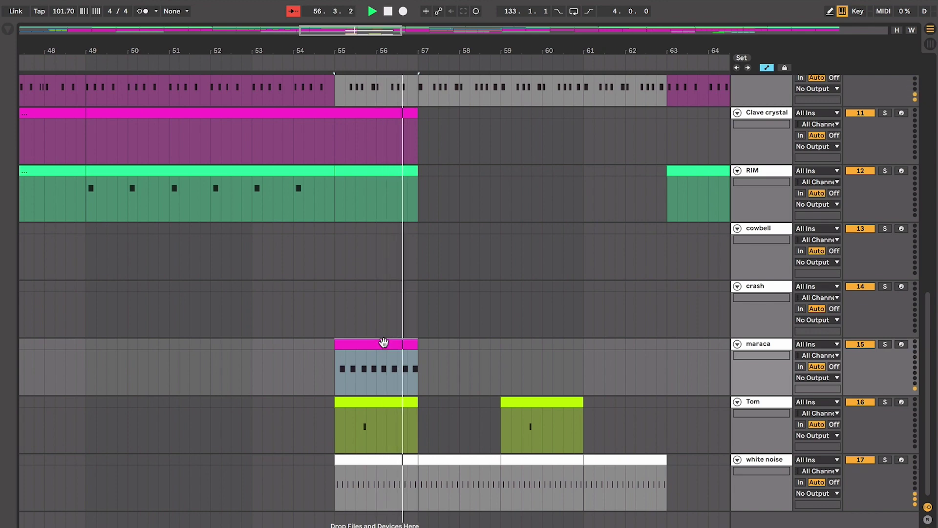
{"action": "key", "text": "space"}
Step: Select the white noise clip starting at bar 55, view its notes up close, and play it
{"action": "left_click", "coordinate": [377, 462]}
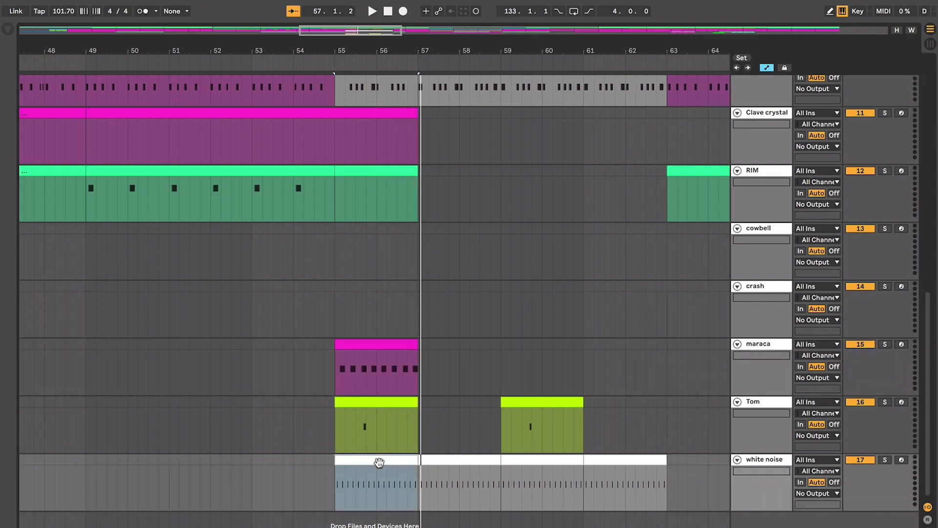
{"action": "key", "text": "z"}
{"action": "scroll", "coordinate": [379, 462], "scroll_direction": "left", "scroll_amount": 1}
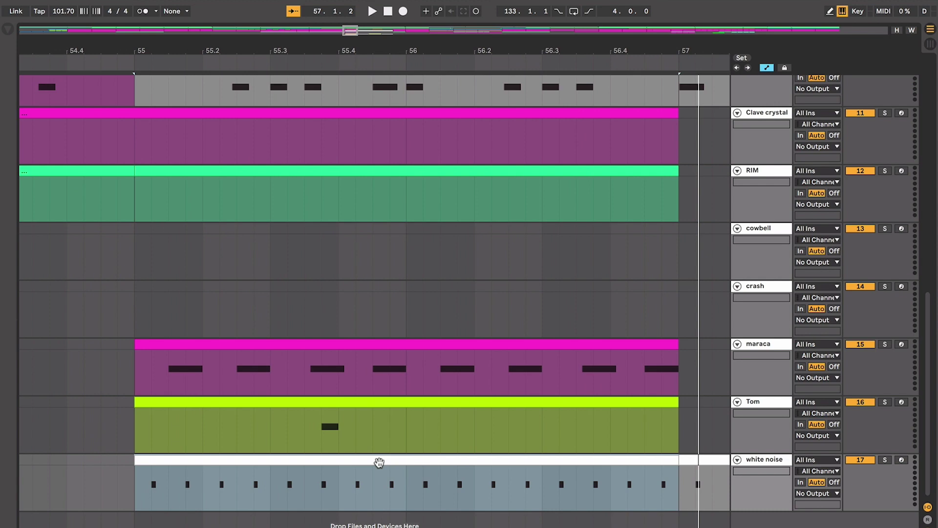
{"action": "key", "text": "space"}
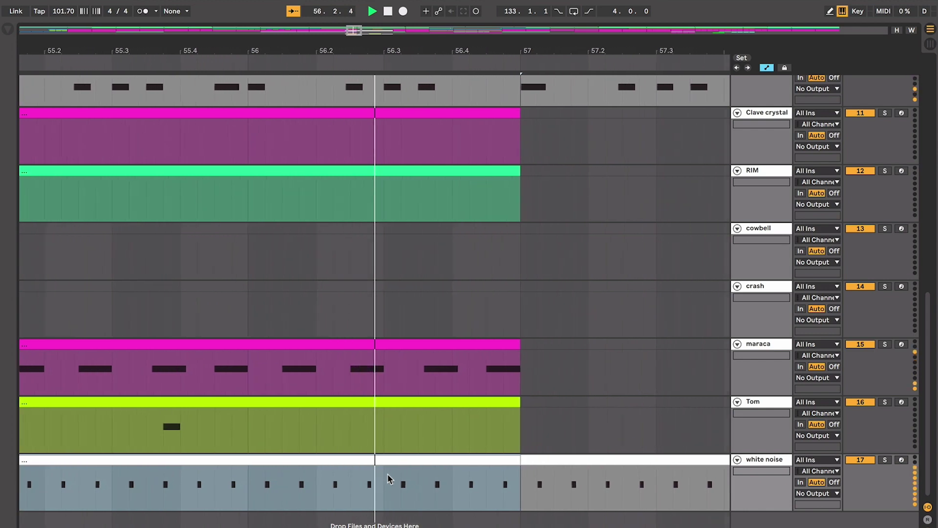
{"action": "key", "text": "space"}
Step: Replay the white noise clip from bar 55 in close view and stop in bar 56
{"action": "key", "text": "minus"}
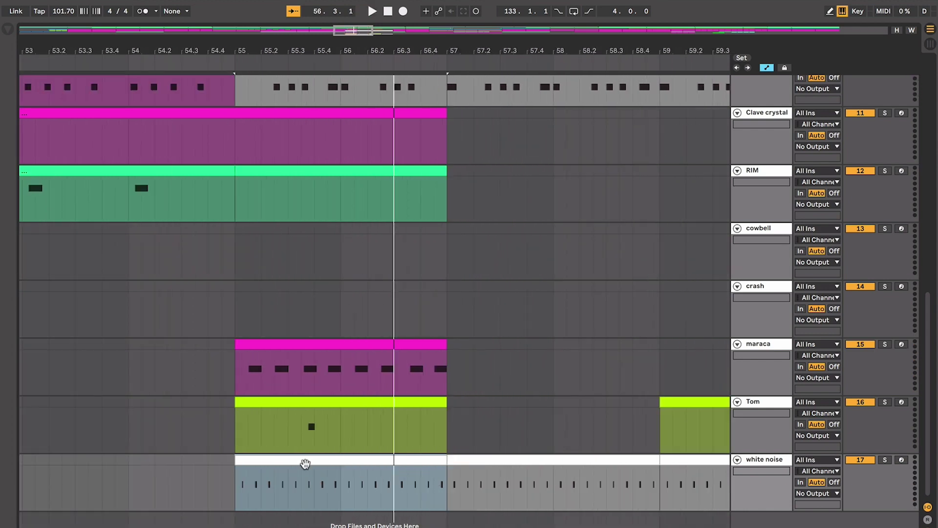
{"action": "key", "text": "space"}
{"action": "key", "text": "plus"}
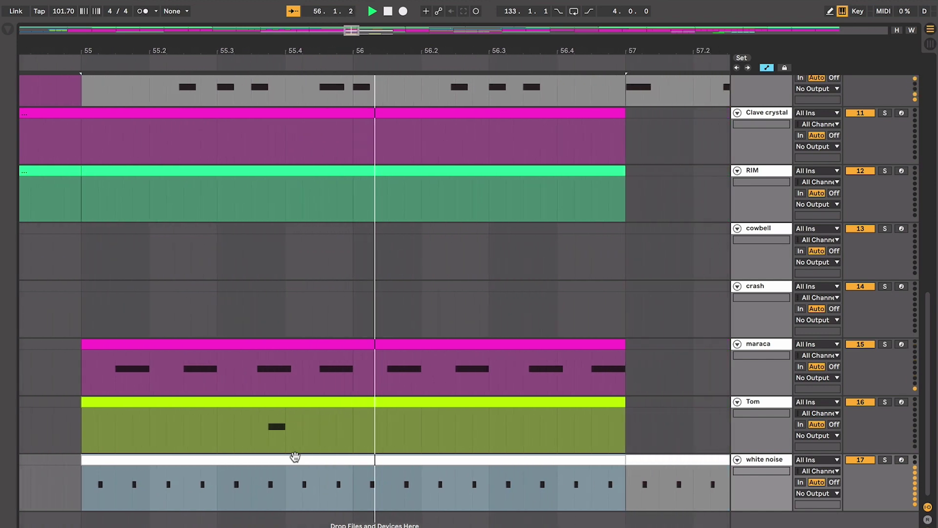
{"action": "key", "text": "space"}
{"action": "key", "text": "minus"}
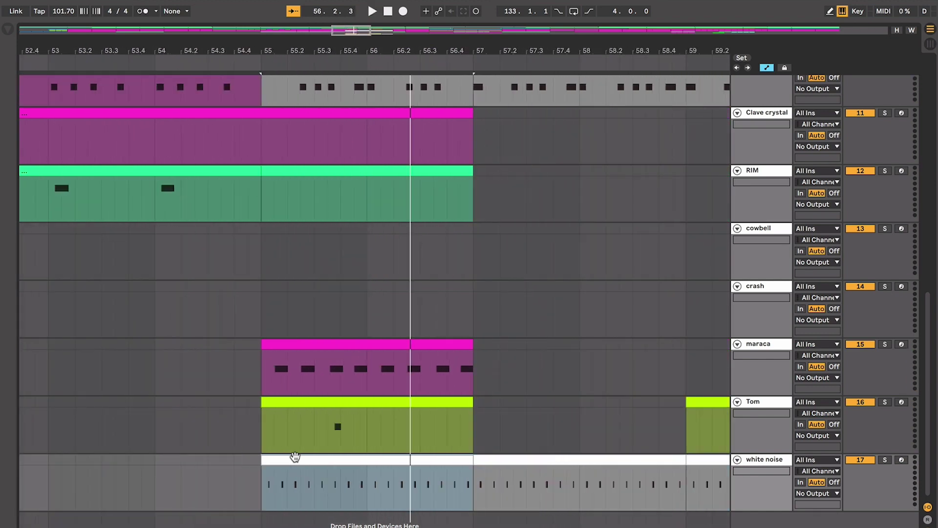
Step: Compare the white noise clips starting at bars 55 and 61 in a wider view of the arrangement
{"action": "left_click", "coordinate": [249, 450]}
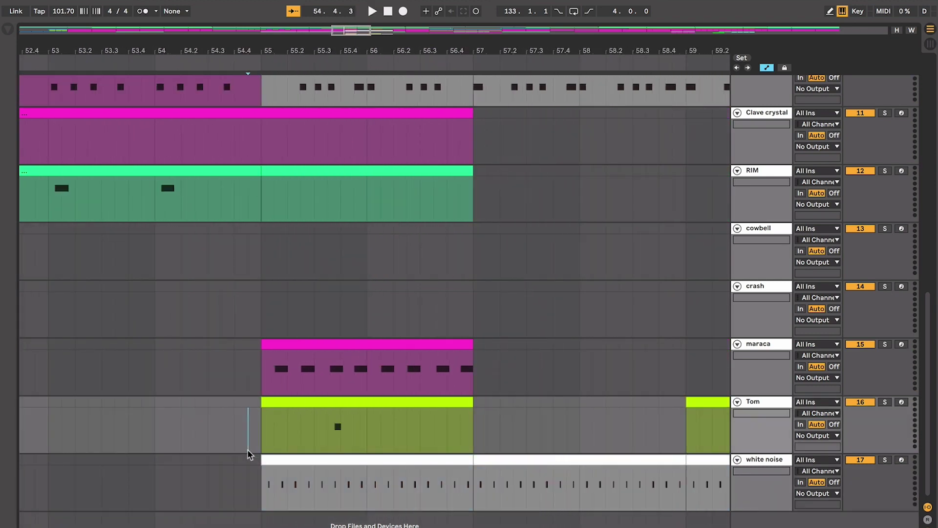
{"action": "key", "text": "minus"}
{"action": "key", "text": "minus"}
{"action": "key", "text": "minus"}
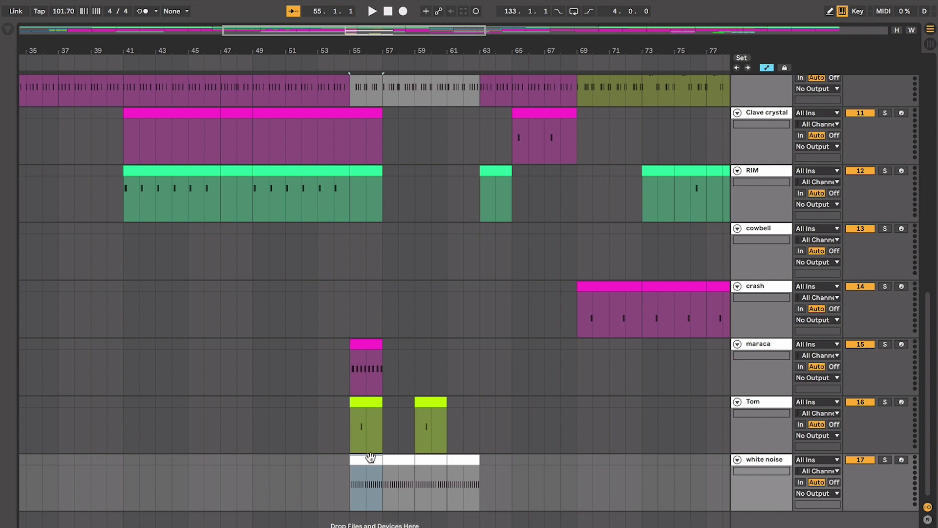
{"action": "left_click", "coordinate": [458, 461]}
{"action": "scroll", "coordinate": [441, 442], "scroll_direction": "up", "scroll_amount": 6}
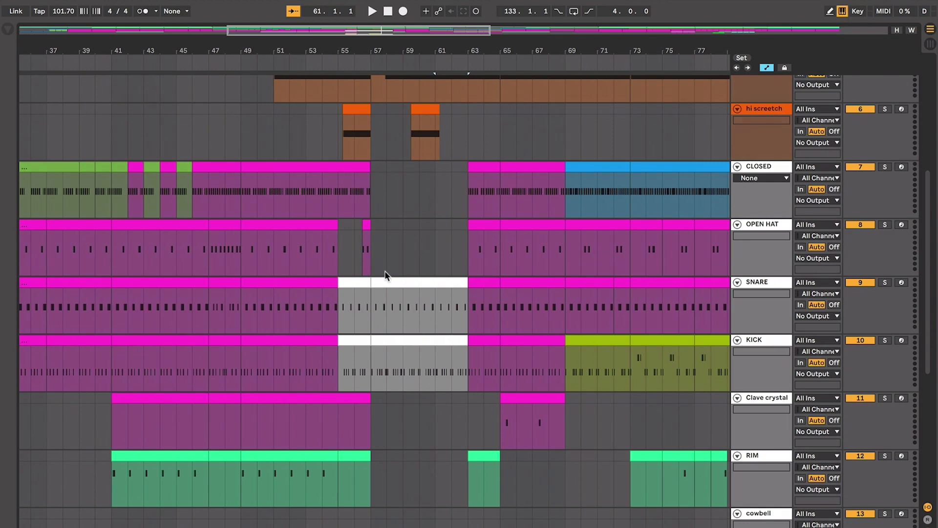
Step: Select the KICK and SNARE clips starting at bar 57 in turn, then mark bar 56 on the SNARE track
{"action": "left_click", "coordinate": [398, 344]}
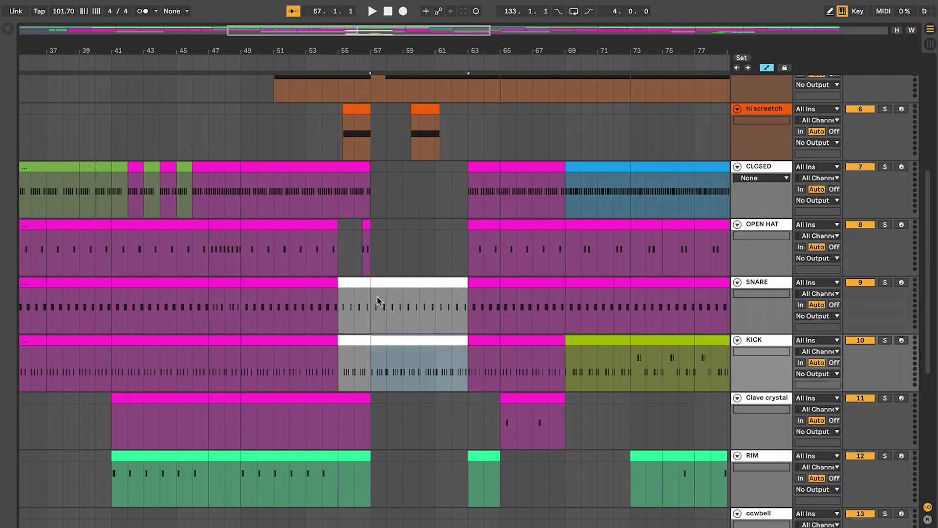
{"action": "left_click", "coordinate": [378, 283]}
{"action": "left_click", "coordinate": [384, 344]}
{"action": "left_click", "coordinate": [358, 315]}
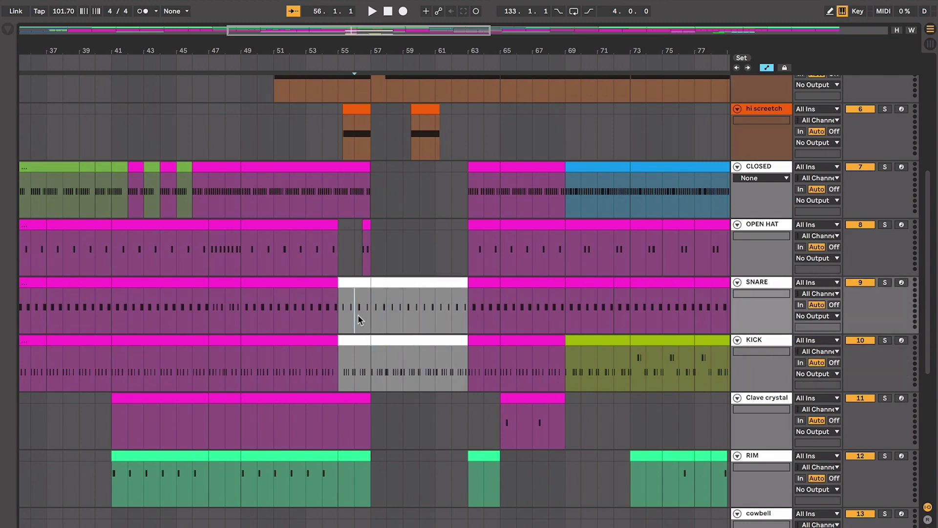
Step: Play the arrangement from bar 55 and follow the pad, melody 2, Water, hi screetch and drum tracks through bar 60
{"action": "left_click", "coordinate": [372, 237]}
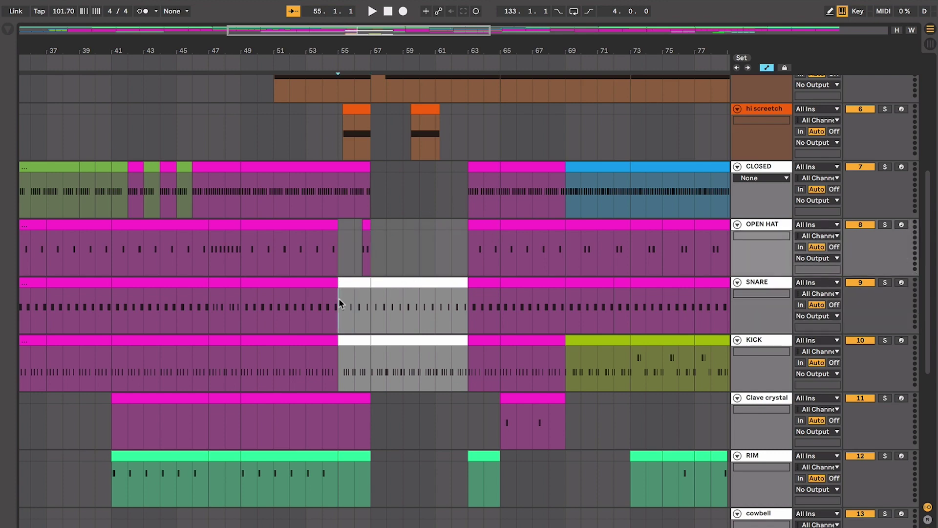
{"action": "scroll", "coordinate": [341, 303], "scroll_direction": "up", "scroll_amount": 5}
{"action": "key", "text": "space"}
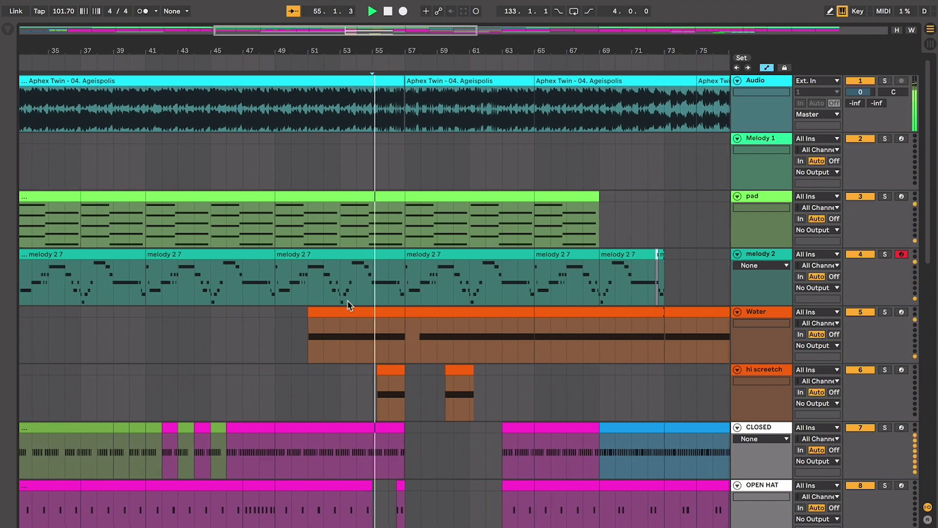
{"action": "scroll", "coordinate": [349, 305], "scroll_direction": "down", "scroll_amount": 4}
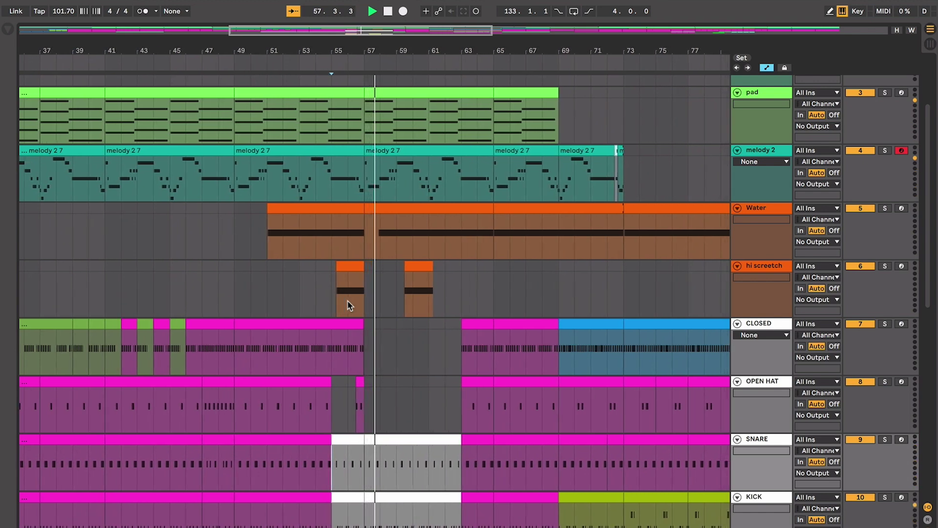
{"action": "scroll", "coordinate": [350, 306], "scroll_direction": "up", "scroll_amount": 5}
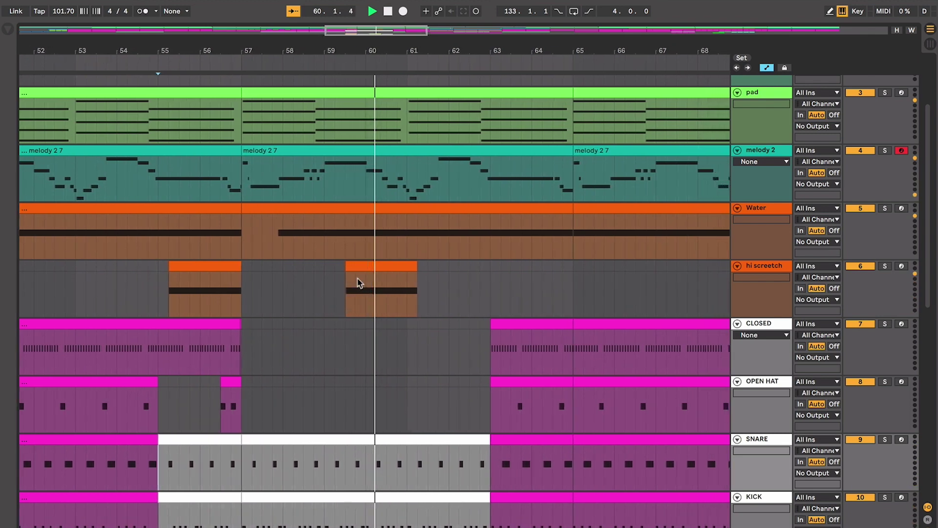
Step: Delete the second hi screetch clip, which starts midway through bar 59
{"action": "left_click", "coordinate": [365, 267]}
{"action": "key", "text": "ctrl+shift+f"}
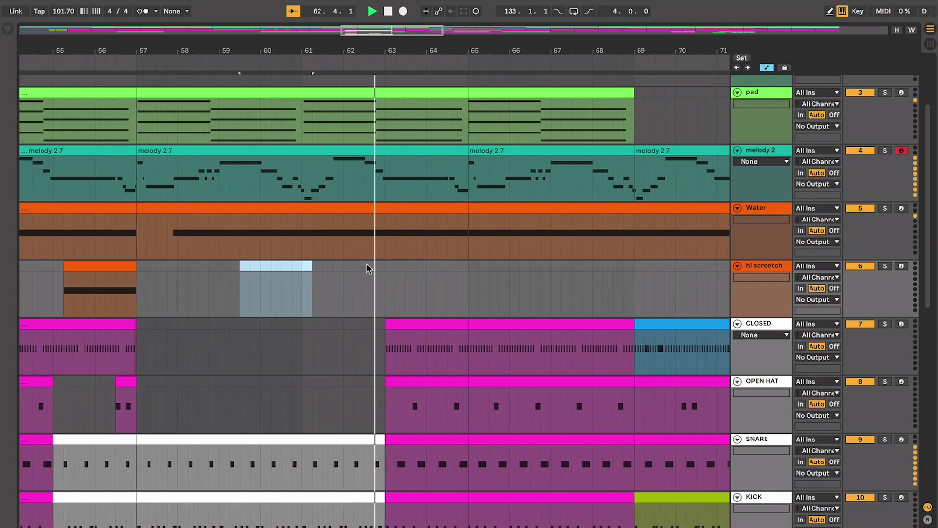
Step: Follow the playback from bar 62 to bar 69, comparing the hi-hat, SNARE, KICK and Clave crystal clips
{"action": "scroll", "coordinate": [370, 288], "scroll_direction": "down", "scroll_amount": 5}
{"action": "scroll", "coordinate": [371, 302], "scroll_direction": "up", "scroll_amount": 3}
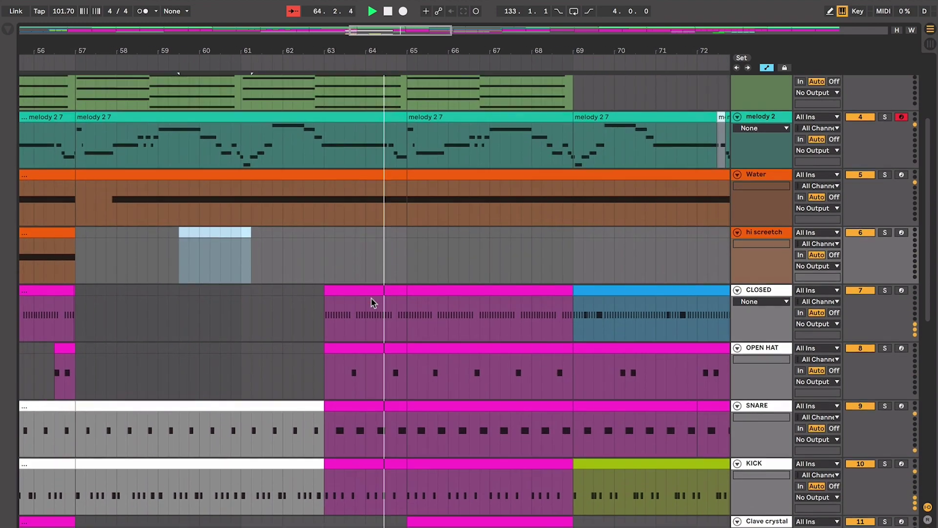
{"action": "scroll", "coordinate": [371, 300], "scroll_direction": "down", "scroll_amount": 4}
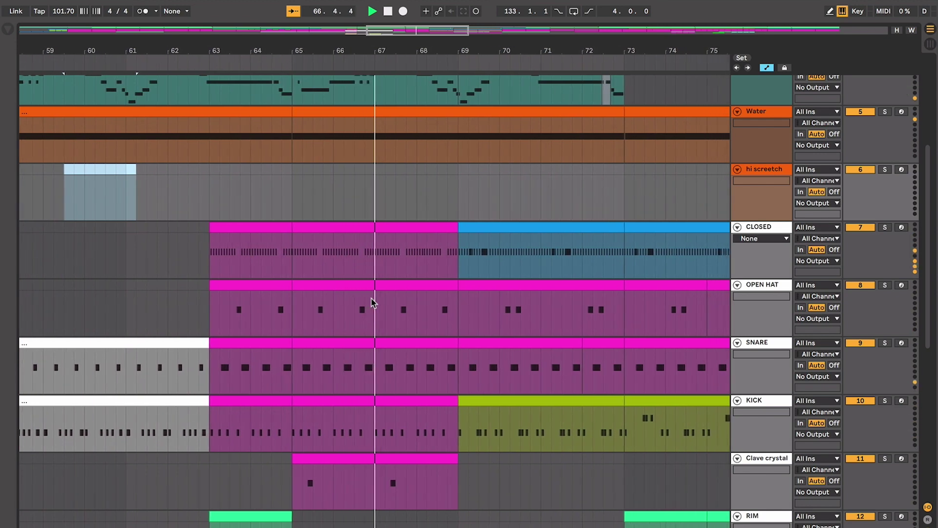
{"action": "scroll", "coordinate": [372, 298], "scroll_direction": "up", "scroll_amount": 3}
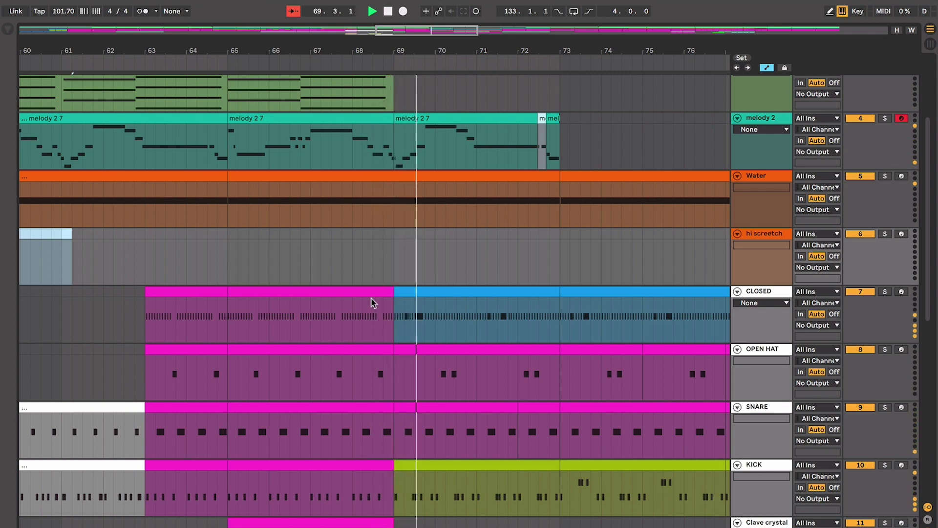
Step: In the KICK clip starting at bar 69, raise the three-note groups around beats 1.3 and 3.3 to G#3
{"action": "left_click", "coordinate": [541, 467]}
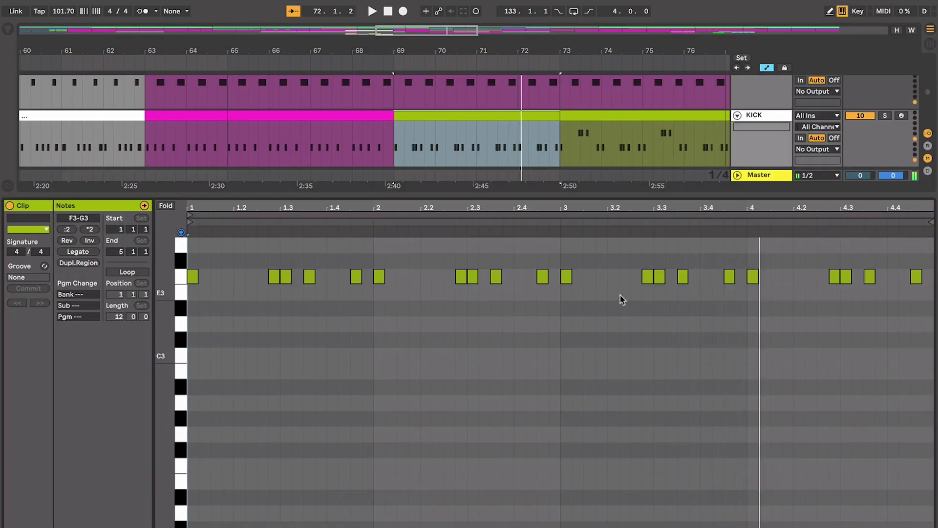
{"action": "left_click_drag", "start_coordinate": [618, 296], "coordinate": [683, 261]}
{"action": "key", "text": "Up"}
{"action": "key", "text": "Up"}
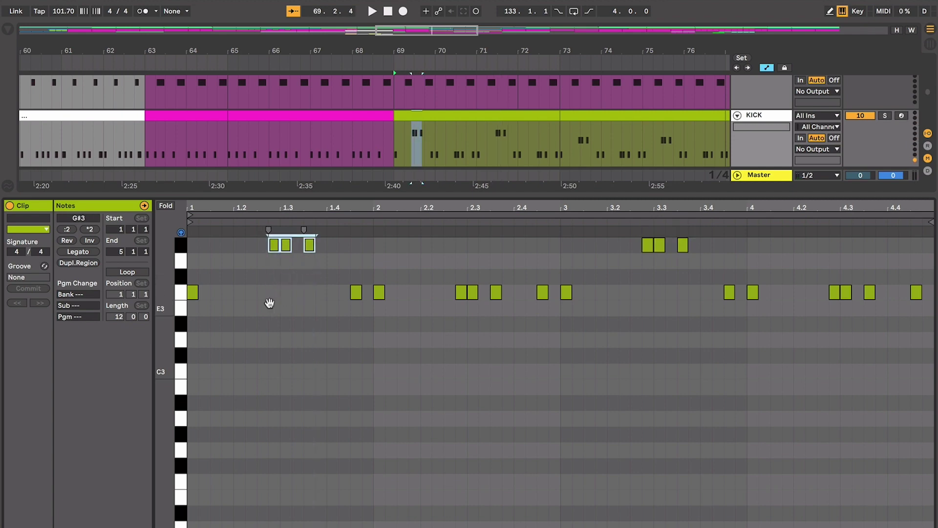
{"action": "key", "text": "ctrl+alt+l"}
Step: Mark bar 61 on the Water track, then select the melody 2 clip starting at bar 57
{"action": "scroll", "coordinate": [373, 293], "scroll_direction": "up", "scroll_amount": 5}
{"action": "scroll", "coordinate": [373, 292], "scroll_direction": "left", "scroll_amount": 3}
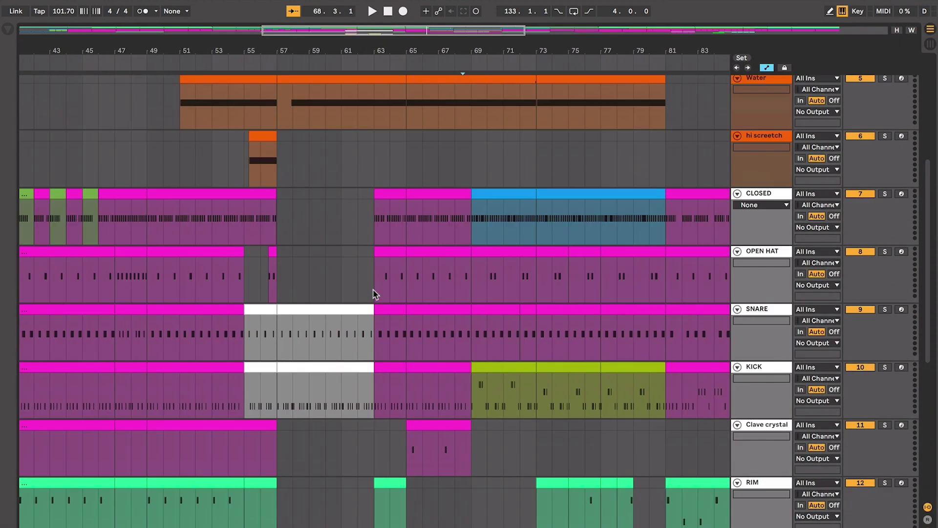
{"action": "scroll", "coordinate": [373, 292], "scroll_direction": "up", "scroll_amount": 3}
{"action": "scroll", "coordinate": [373, 292], "scroll_direction": "left", "scroll_amount": 1}
{"action": "left_click", "coordinate": [344, 208]}
{"action": "scroll", "coordinate": [354, 211], "scroll_direction": "up", "scroll_amount": 6}
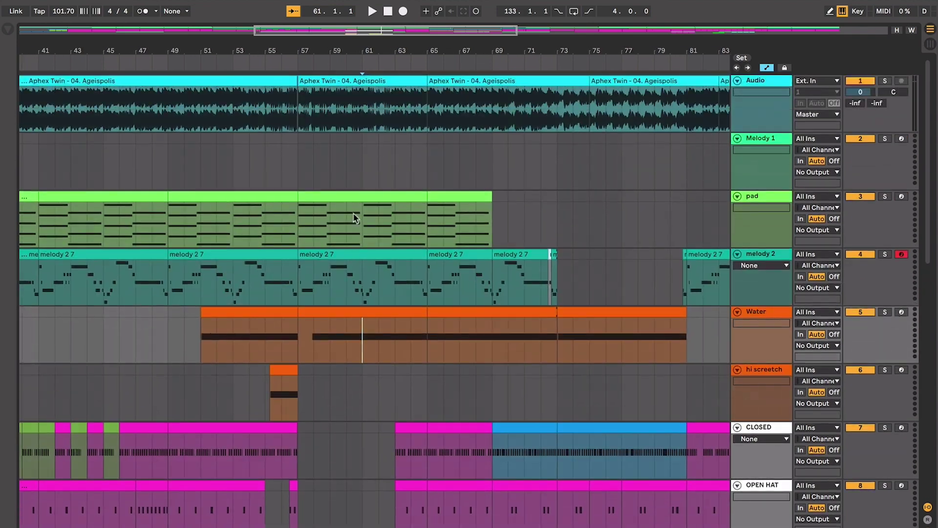
{"action": "left_click", "coordinate": [353, 256]}
{"action": "scroll", "coordinate": [354, 254], "scroll_direction": "left", "scroll_amount": 1}
{"action": "scroll", "coordinate": [353, 254], "scroll_direction": "left", "scroll_amount": 10}
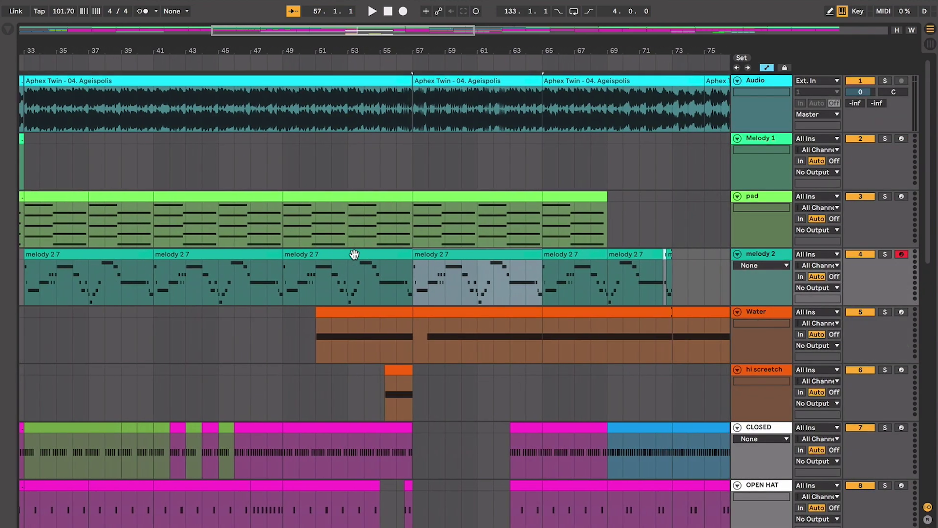
Step: On the OPEN HAT track, select bars 55 to 57, then the empty stretch from bar 57 to bar 63
{"action": "scroll", "coordinate": [430, 262], "scroll_direction": "right", "scroll_amount": 8}
{"action": "scroll", "coordinate": [430, 262], "scroll_direction": "down", "scroll_amount": 1}
{"action": "scroll", "coordinate": [426, 286], "scroll_direction": "down", "scroll_amount": 3}
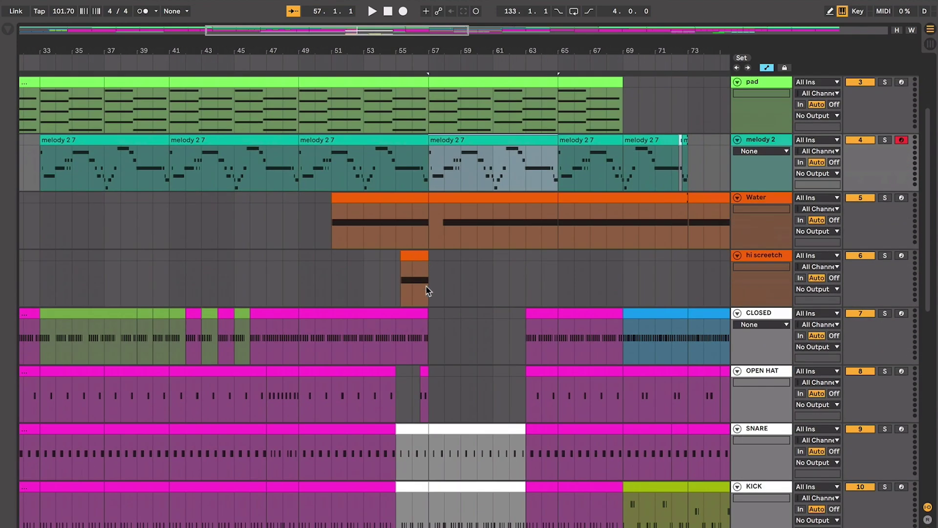
{"action": "left_click", "coordinate": [383, 278]}
{"action": "scroll", "coordinate": [370, 342], "scroll_direction": "down", "scroll_amount": 2}
{"action": "scroll", "coordinate": [370, 342], "scroll_direction": "right", "scroll_amount": 1}
{"action": "left_click", "coordinate": [392, 345], "text": "shift"}
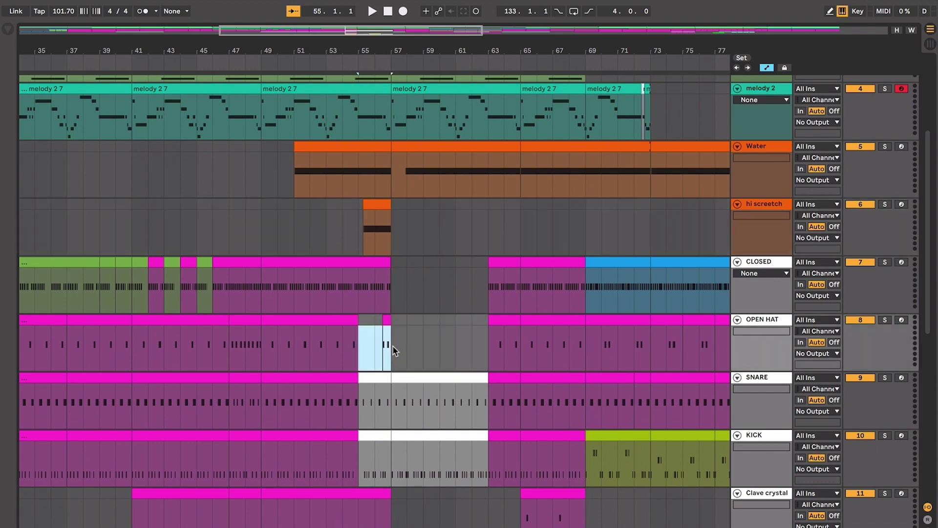
{"action": "left_click", "coordinate": [392, 345]}
{"action": "scroll", "coordinate": [392, 345], "scroll_direction": "down", "scroll_amount": 3}
{"action": "scroll", "coordinate": [392, 345], "scroll_direction": "right", "scroll_amount": 1}
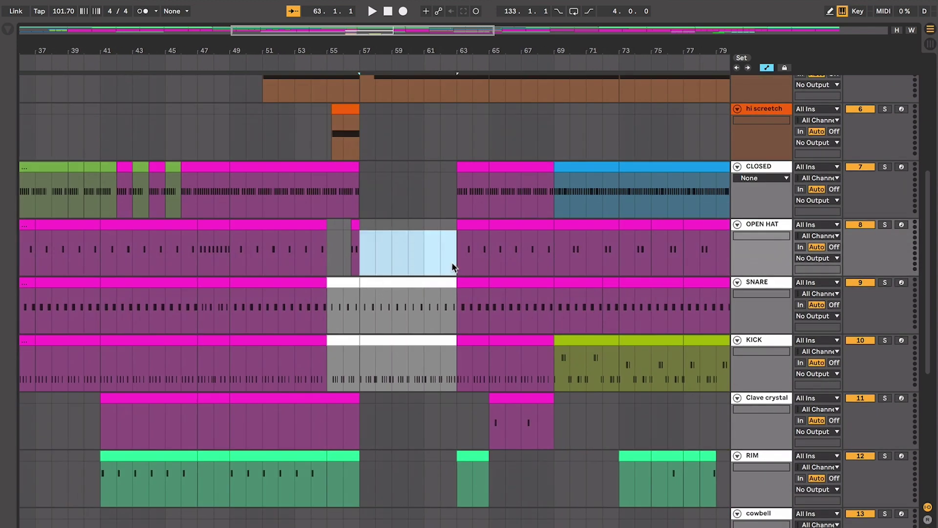
Step: Select the SNARE clip and the KICK clip starting at bar 57 in turn
{"action": "scroll", "coordinate": [452, 262], "scroll_direction": "down", "scroll_amount": 2}
{"action": "scroll", "coordinate": [451, 262], "scroll_direction": "right", "scroll_amount": 1}
{"action": "left_click", "coordinate": [386, 250]}
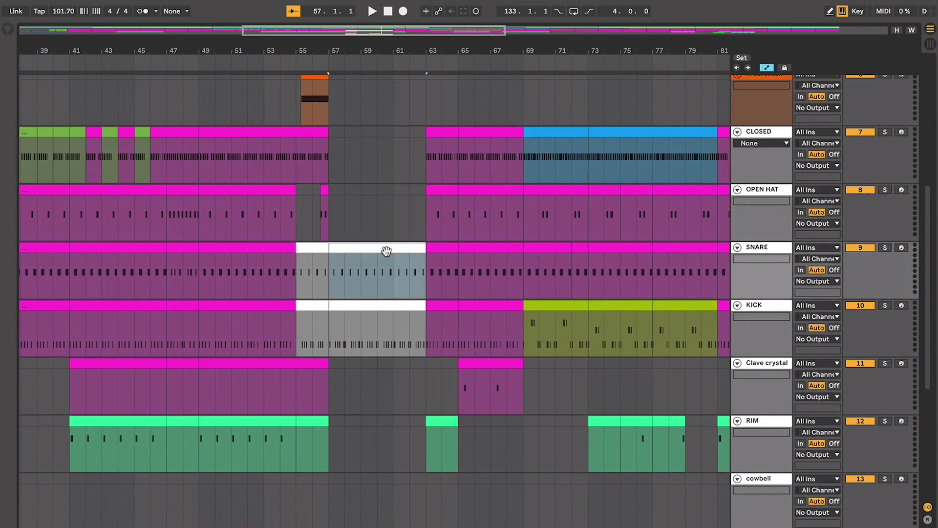
{"action": "left_click", "coordinate": [396, 302]}
Step: Mark bar 63 on the melody 2 track, then bar 61 in the gap on the CLOSED track
{"action": "scroll", "coordinate": [395, 302], "scroll_direction": "up", "scroll_amount": 6}
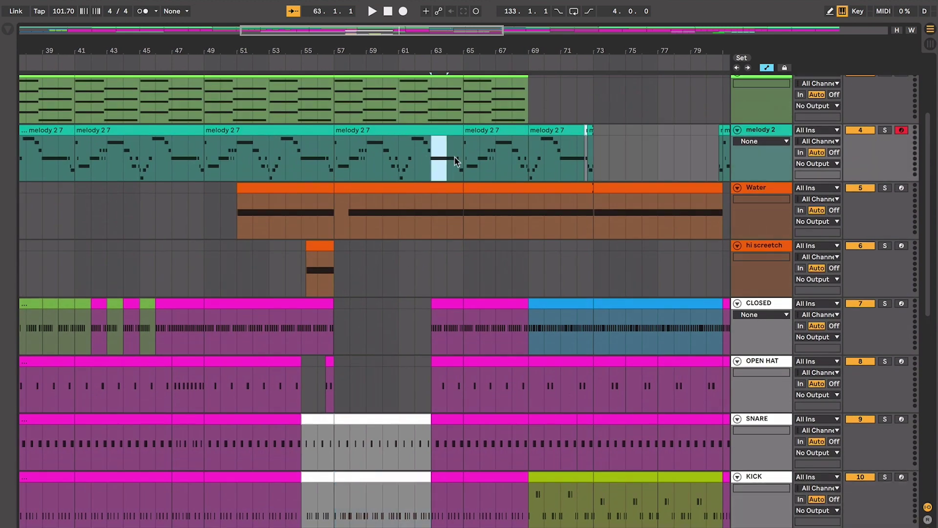
{"action": "left_click", "coordinate": [435, 133]}
{"action": "left_click", "coordinate": [428, 166]}
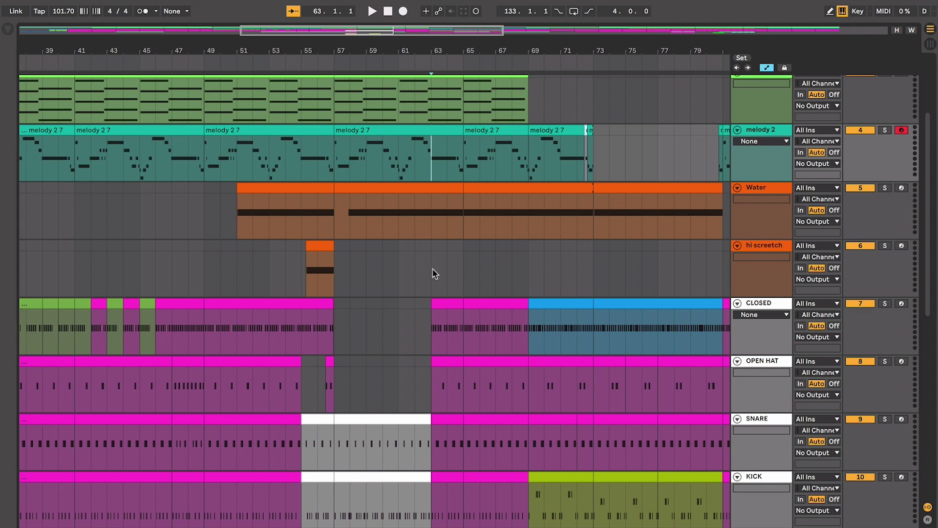
{"action": "left_click", "coordinate": [443, 299]}
{"action": "scroll", "coordinate": [442, 299], "scroll_direction": "down", "scroll_amount": 2}
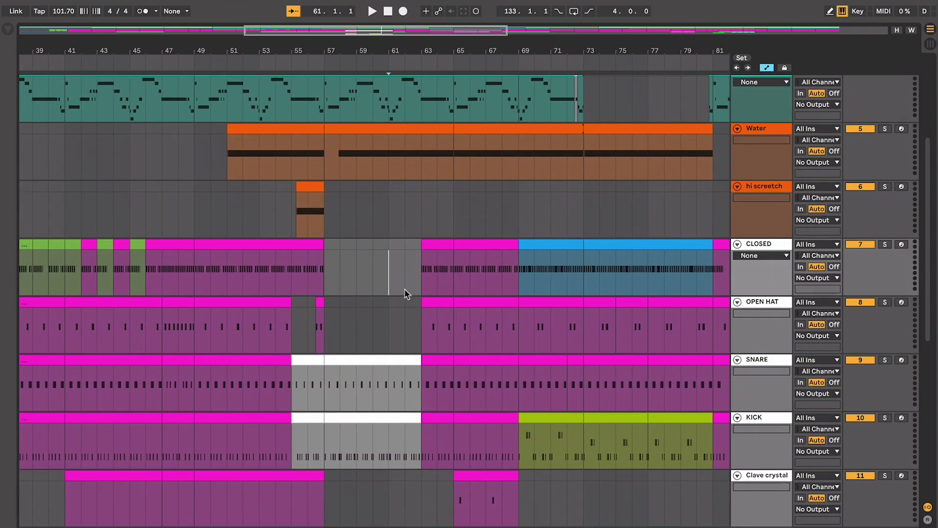
Step: Highlight bars 57 to 63 across the OPEN HAT, SNARE and KICK tracks, then mark bar 55 on the SNARE track
{"action": "left_click_drag", "start_coordinate": [421, 315], "coordinate": [326, 455]}
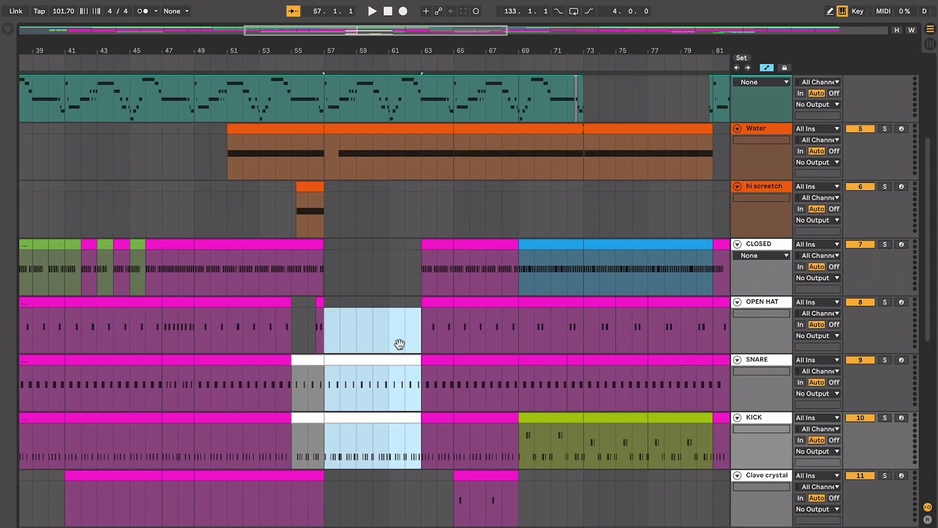
{"action": "left_click", "coordinate": [426, 309]}
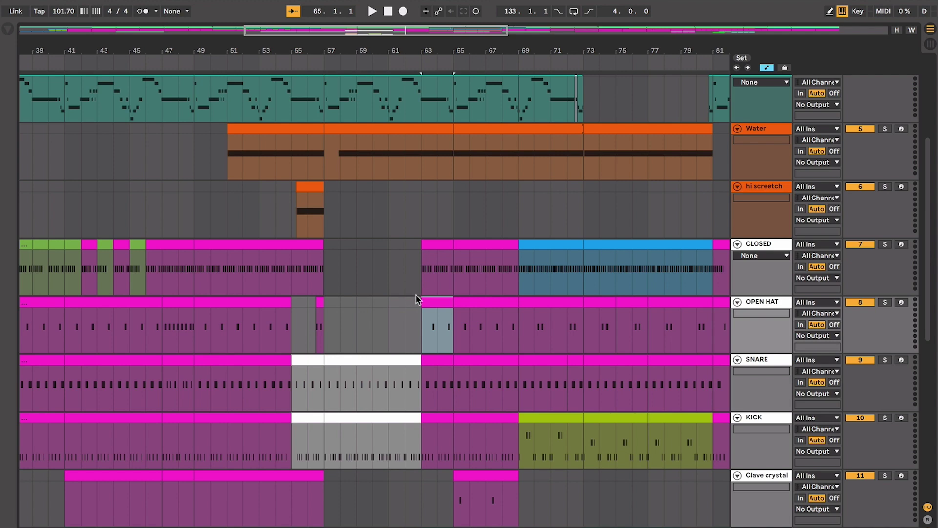
{"action": "left_click_drag", "start_coordinate": [418, 299], "coordinate": [320, 455]}
{"action": "left_click", "coordinate": [295, 386]}
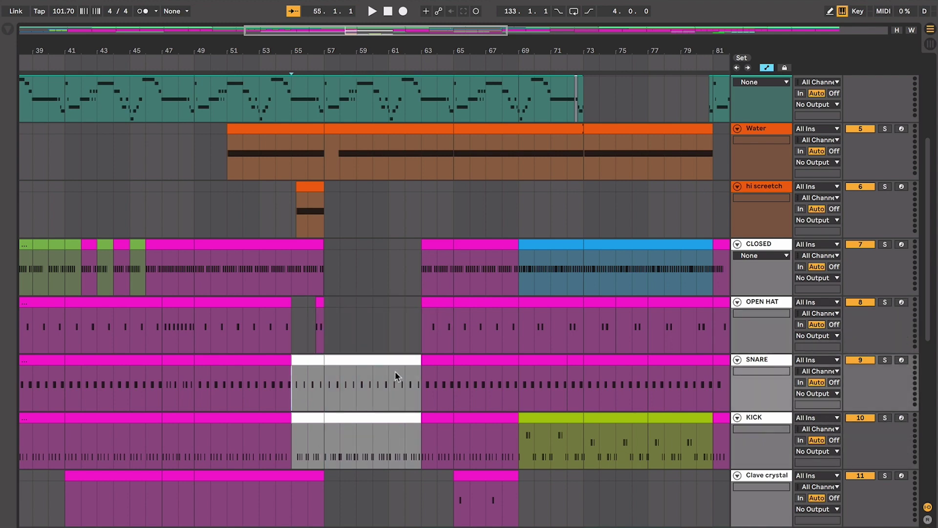
Step: Highlight bars 60 to 63 on the OPEN HAT track in a closer view, then select the SNARE clip starting at bar 57
{"action": "left_click", "coordinate": [426, 303]}
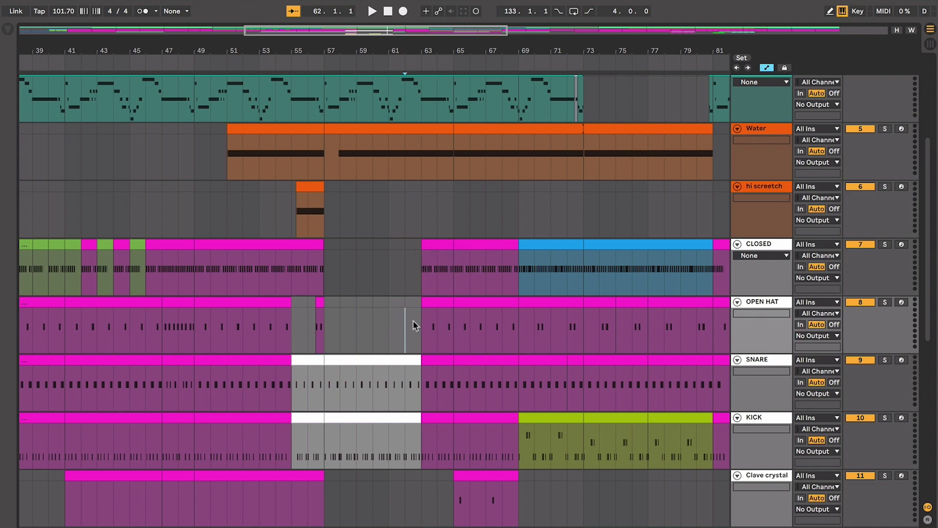
{"action": "key", "text": "plus"}
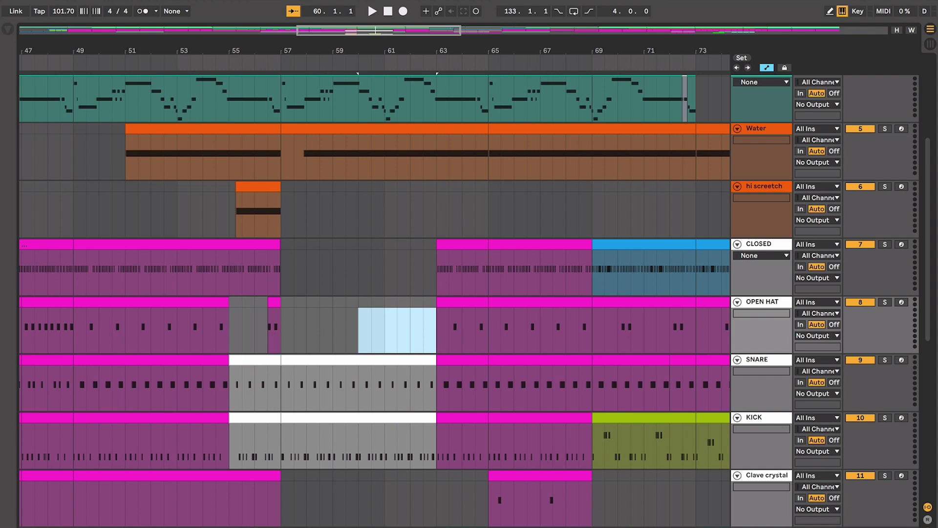
{"action": "left_click", "coordinate": [380, 359]}
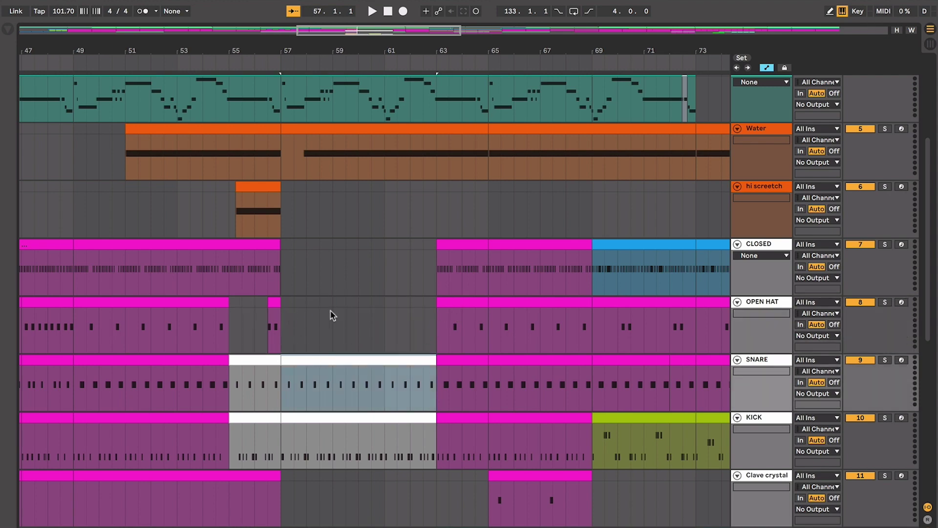
Step: Mark bar 62 on the CLOSED track, then select its clip starting at bar 63 and compare the surrounding tracks
{"action": "left_click", "coordinate": [409, 282]}
{"action": "scroll", "coordinate": [410, 286], "scroll_direction": "right", "scroll_amount": 1}
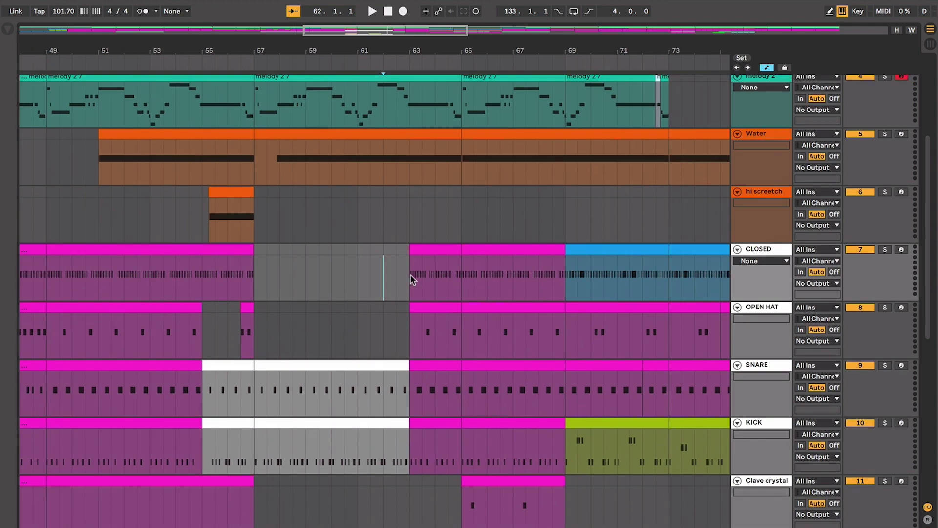
{"action": "left_click", "coordinate": [419, 251]}
{"action": "scroll", "coordinate": [421, 250], "scroll_direction": "down", "scroll_amount": 1}
{"action": "scroll", "coordinate": [421, 250], "scroll_direction": "right", "scroll_amount": 1}
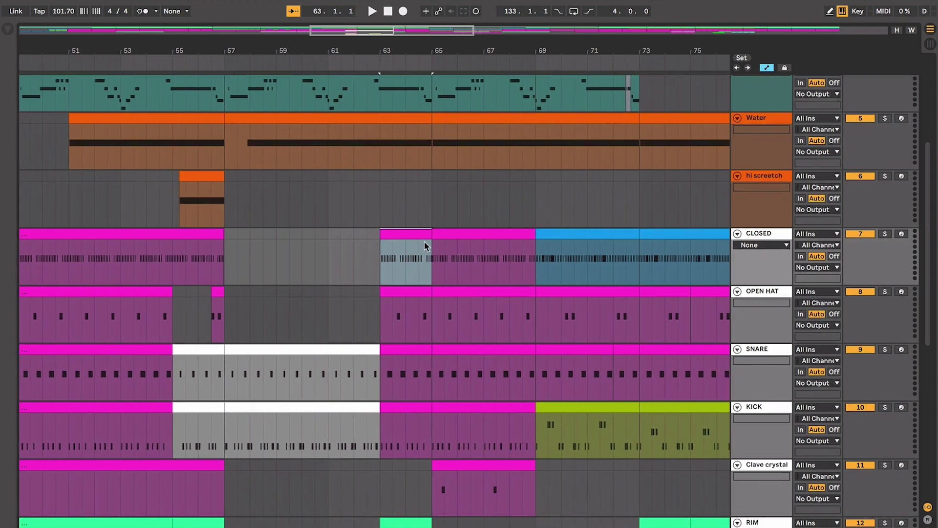
{"action": "scroll", "coordinate": [424, 242], "scroll_direction": "down", "scroll_amount": 2}
{"action": "scroll", "coordinate": [424, 241], "scroll_direction": "right", "scroll_amount": 2}
{"action": "scroll", "coordinate": [425, 241], "scroll_direction": "up", "scroll_amount": 2}
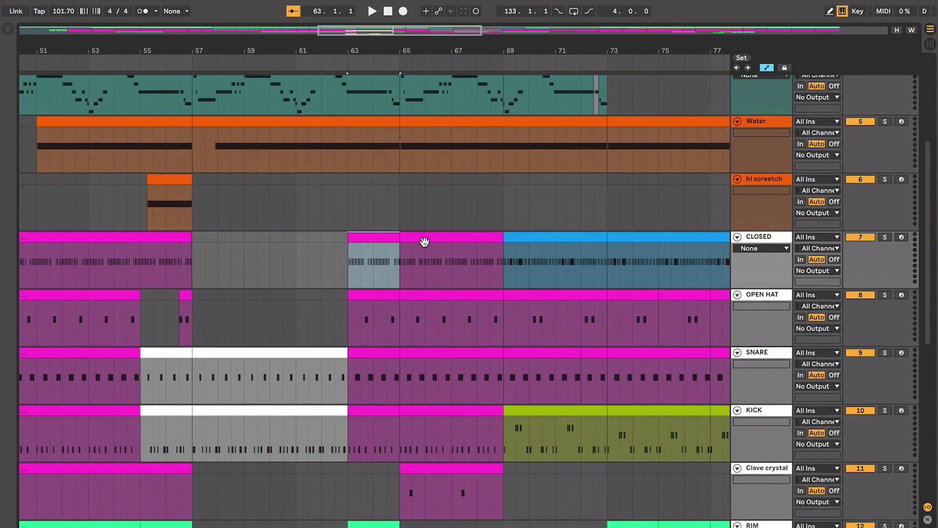
{"action": "scroll", "coordinate": [424, 242], "scroll_direction": "up", "scroll_amount": 1}
{"action": "scroll", "coordinate": [425, 244], "scroll_direction": "right", "scroll_amount": 1}
Step: Mark bar 65 on the hi screetch track, then select the CLOSED clips starting at bars 63 and 65 in turn
{"action": "left_click", "coordinate": [384, 243]}
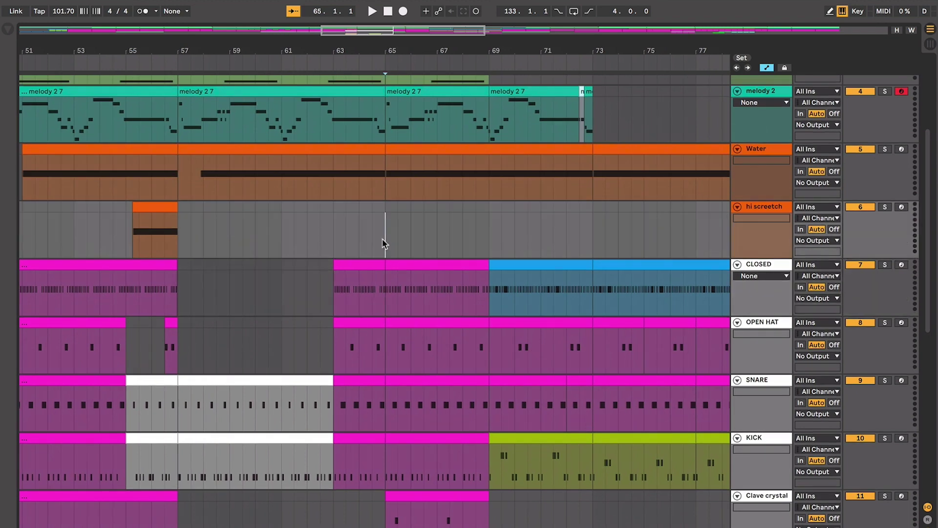
{"action": "left_click", "coordinate": [368, 263]}
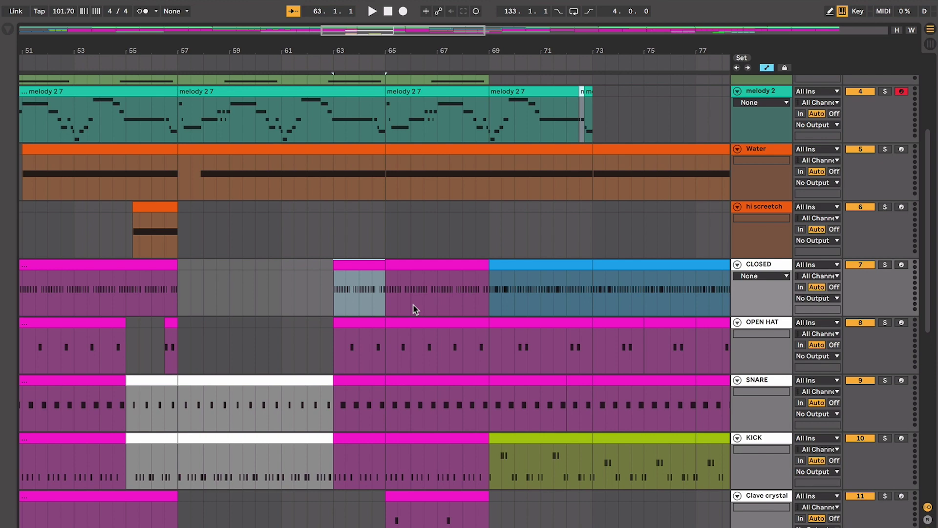
{"action": "scroll", "coordinate": [413, 305], "scroll_direction": "up", "scroll_amount": 1}
{"action": "scroll", "coordinate": [414, 305], "scroll_direction": "right", "scroll_amount": 1}
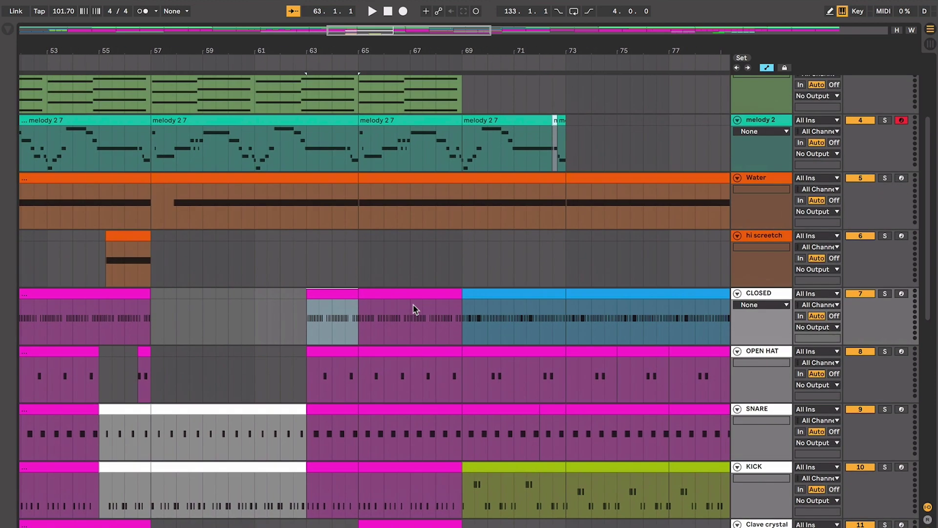
{"action": "left_click", "coordinate": [413, 303]}
{"action": "scroll", "coordinate": [415, 299], "scroll_direction": "up", "scroll_amount": 1}
{"action": "scroll", "coordinate": [416, 299], "scroll_direction": "right", "scroll_amount": 1}
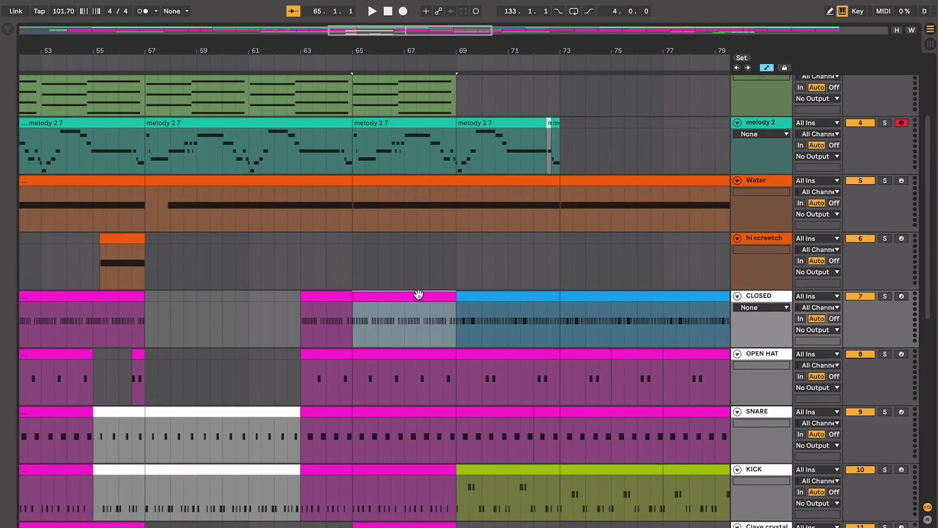
Step: Mark bar 69 at the end of the pad clip and examine which tracks continue past it
{"action": "left_click", "coordinate": [439, 119]}
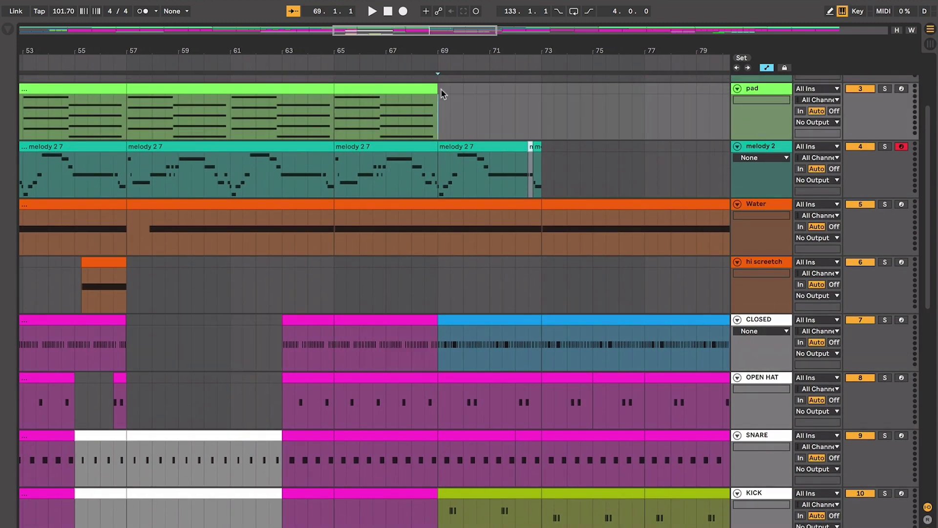
{"action": "scroll", "coordinate": [465, 129], "scroll_direction": "up", "scroll_amount": 1}
{"action": "scroll", "coordinate": [465, 129], "scroll_direction": "right", "scroll_amount": 1}
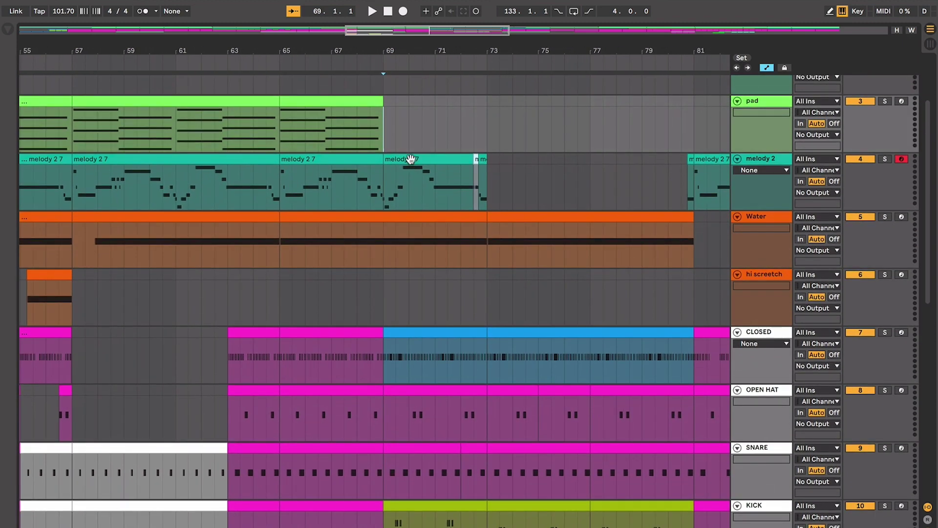
Step: Highlight bars 69 to 73 on the pad track, then select the short melody 2 clip before bar 73 and examine its notes closely
{"action": "left_click", "coordinate": [410, 158]}
{"action": "left_click_drag", "start_coordinate": [383, 117], "coordinate": [486, 122]}
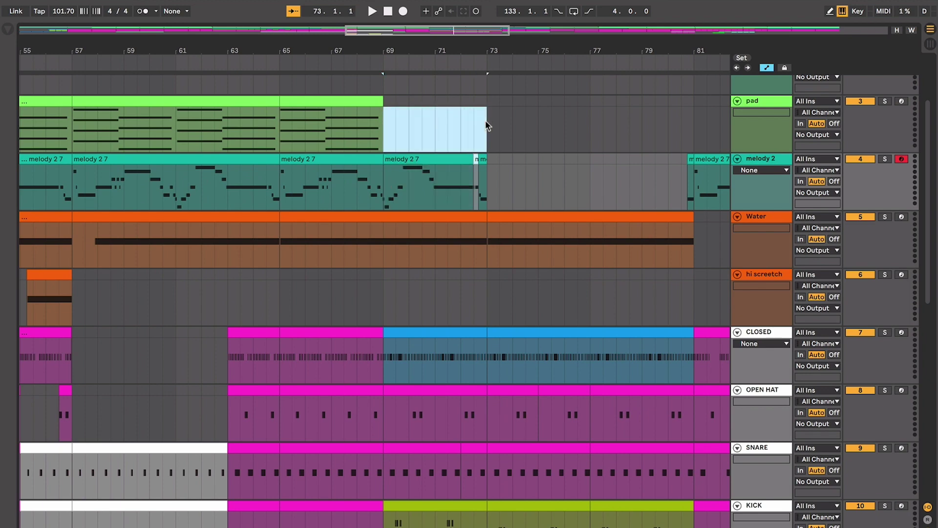
{"action": "left_click", "coordinate": [476, 172]}
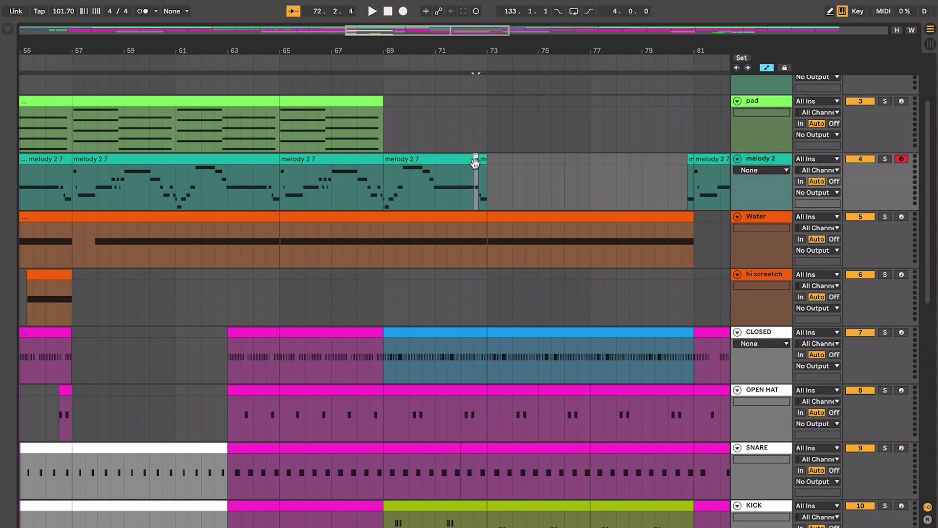
{"action": "scroll", "coordinate": [474, 172], "scroll_direction": "up", "scroll_amount": 4}
{"action": "scroll", "coordinate": [474, 172], "scroll_direction": "up", "scroll_amount": 3}
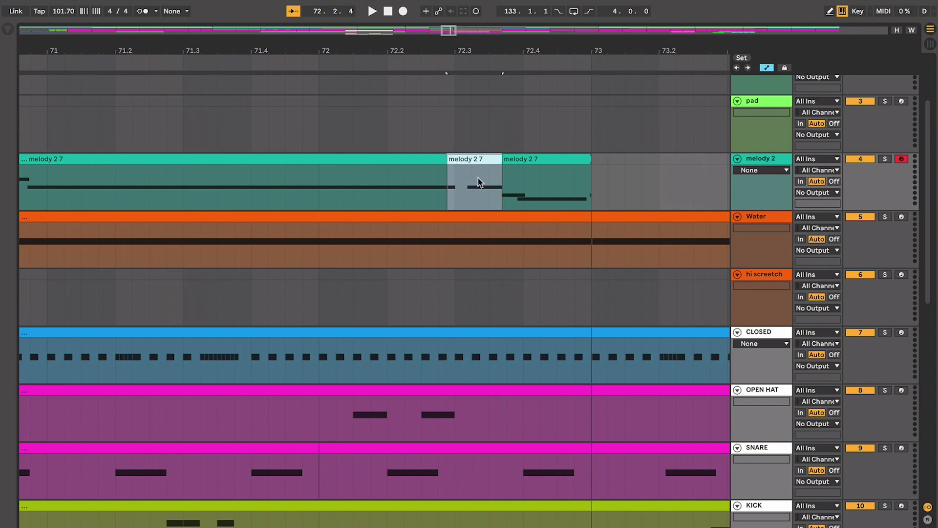
{"action": "left_click", "coordinate": [460, 186]}
{"action": "scroll", "coordinate": [459, 186], "scroll_direction": "down", "scroll_amount": 10}
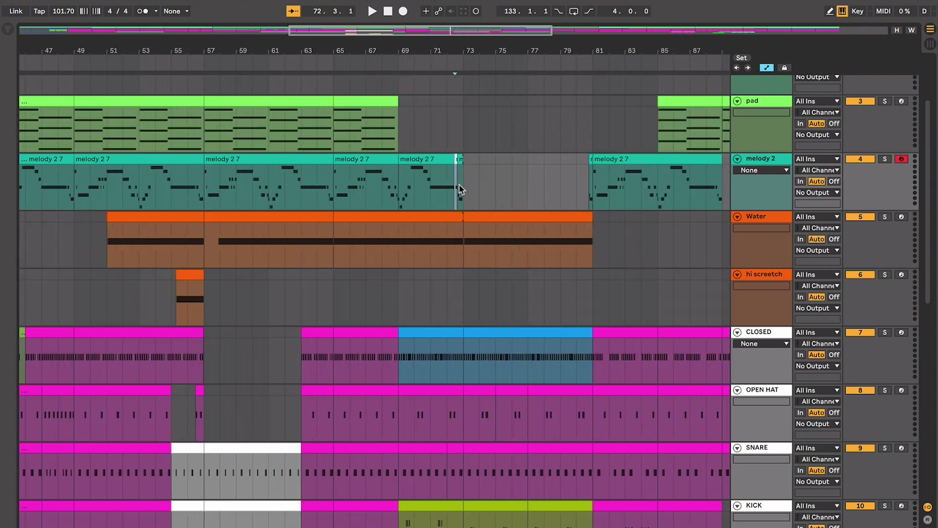
Step: Highlight bars 73 to 81 on the pad track and compare the drum and percussion tracks over those bars
{"action": "scroll", "coordinate": [460, 188], "scroll_direction": "up", "scroll_amount": 2}
{"action": "scroll", "coordinate": [446, 209], "scroll_direction": "up", "scroll_amount": 2}
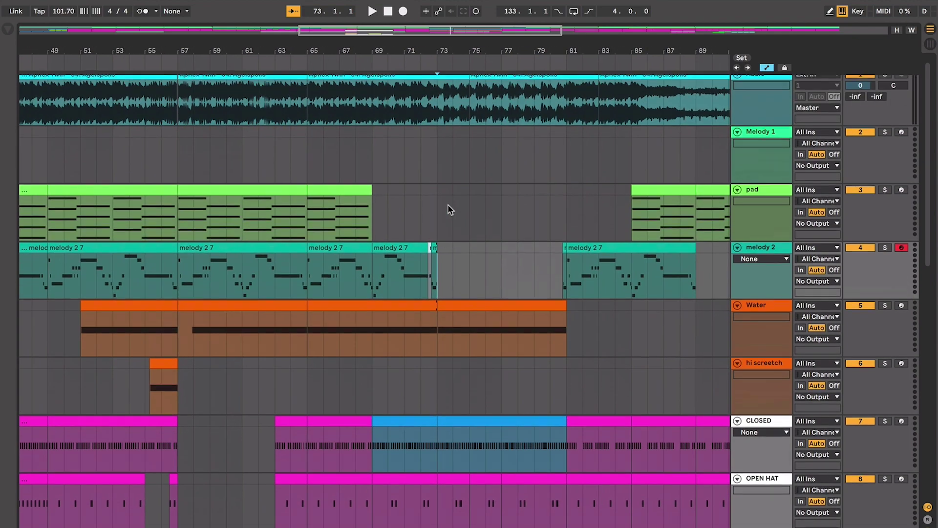
{"action": "left_click_drag", "start_coordinate": [435, 219], "coordinate": [571, 209]}
{"action": "scroll", "coordinate": [573, 210], "scroll_direction": "down", "scroll_amount": 5}
{"action": "scroll", "coordinate": [523, 308], "scroll_direction": "down", "scroll_amount": 10}
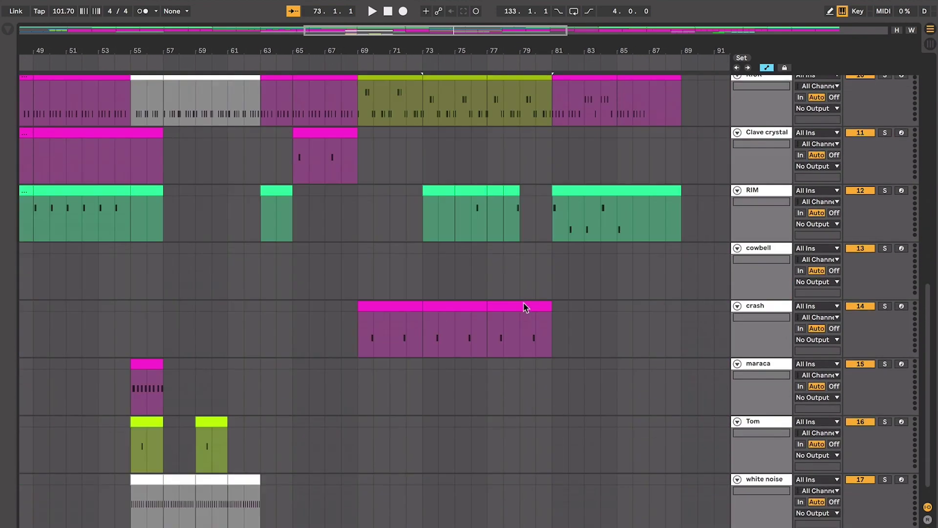
{"action": "scroll", "coordinate": [523, 308], "scroll_direction": "up", "scroll_amount": 14}
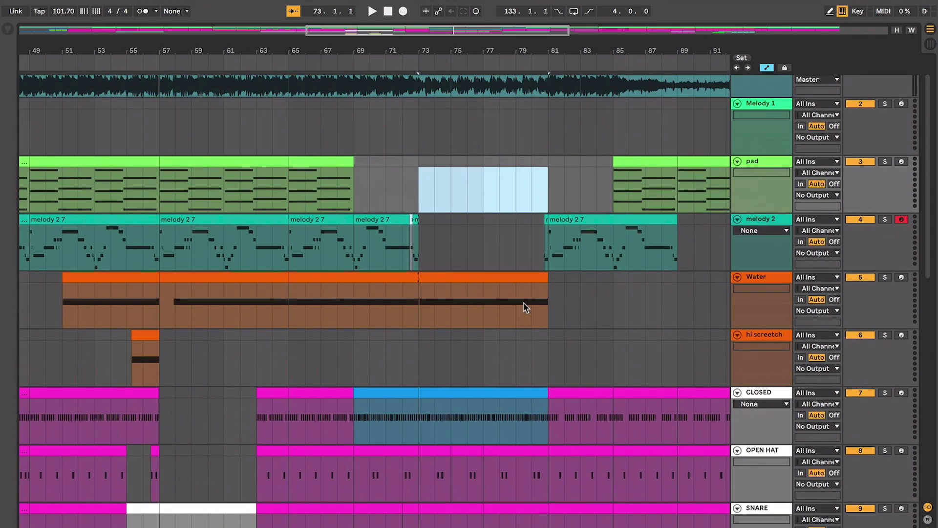
Step: Select the Water clip spanning bars 73 to 81, then mark bar 73 on melody 2 and bar 65 on the pad track
{"action": "left_click", "coordinate": [491, 276]}
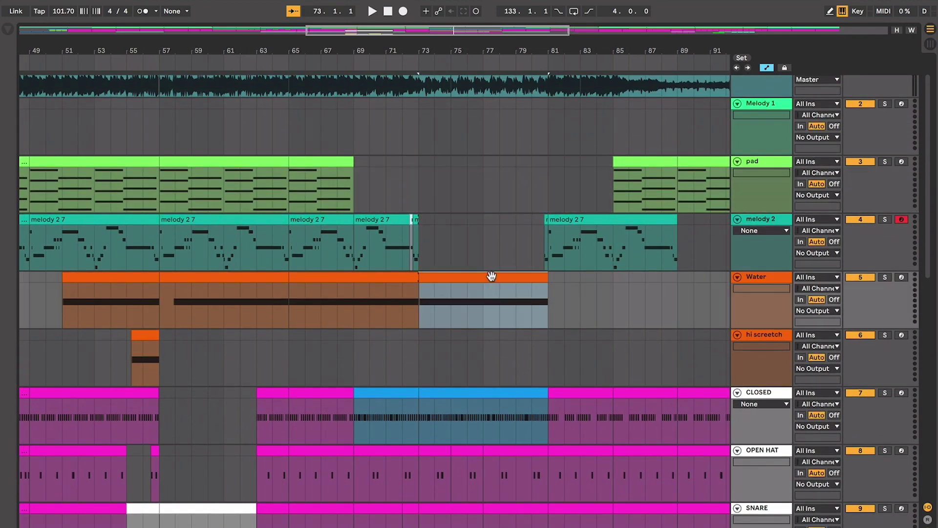
{"action": "left_click", "coordinate": [421, 244]}
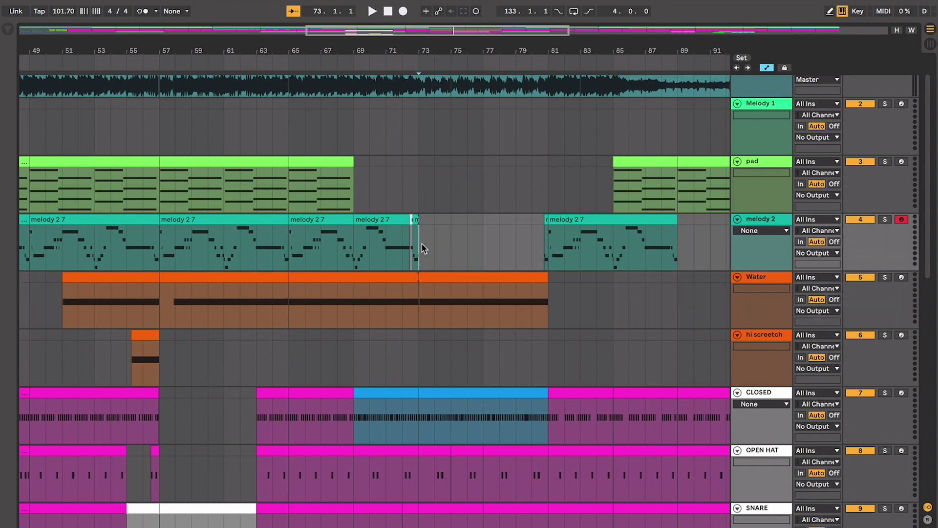
{"action": "left_click", "coordinate": [288, 188]}
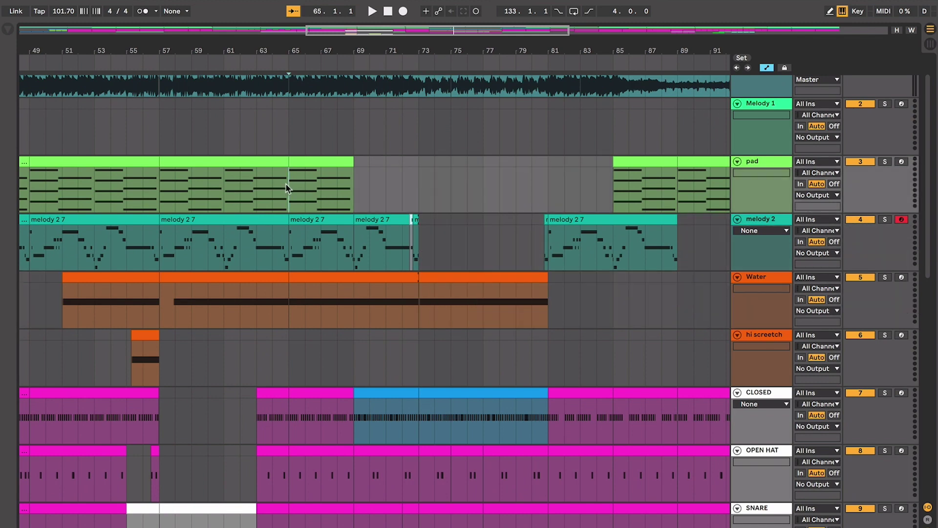
Step: Play the arrangement from bar 57 and follow the tracks into the section starting at bar 69
{"action": "left_click", "coordinate": [326, 193]}
{"action": "left_click", "coordinate": [162, 182]}
{"action": "key", "text": "space"}
{"action": "scroll", "coordinate": [304, 266], "scroll_direction": "down", "scroll_amount": 5}
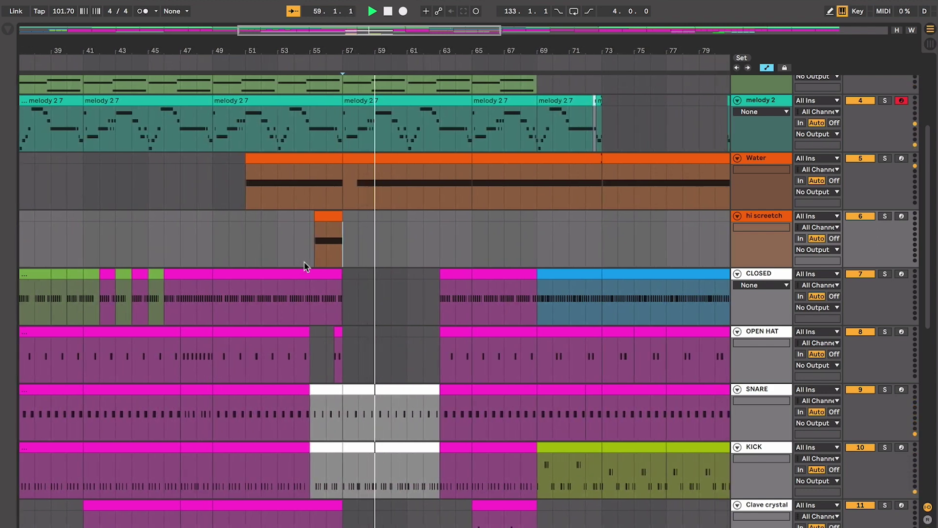
{"action": "scroll", "coordinate": [304, 266], "scroll_direction": "up", "scroll_amount": 3}
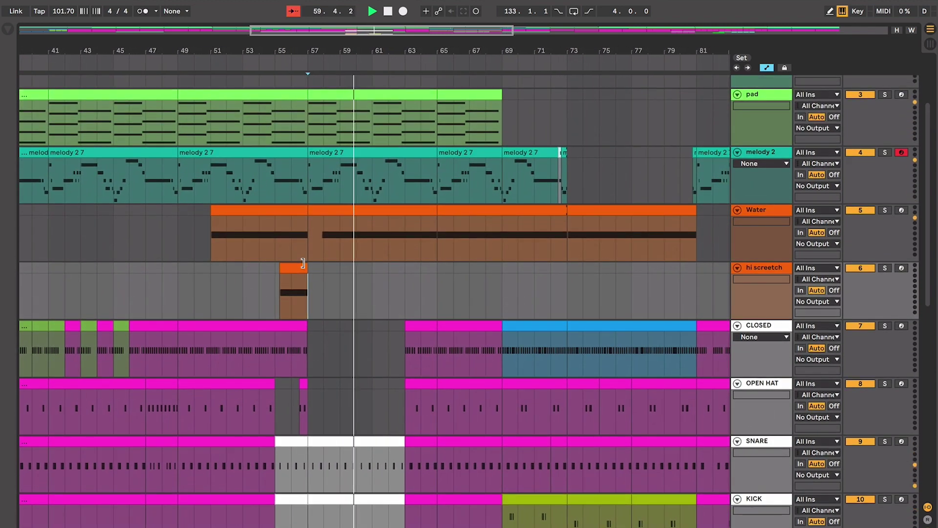
{"action": "scroll", "coordinate": [303, 263], "scroll_direction": "left", "scroll_amount": 2}
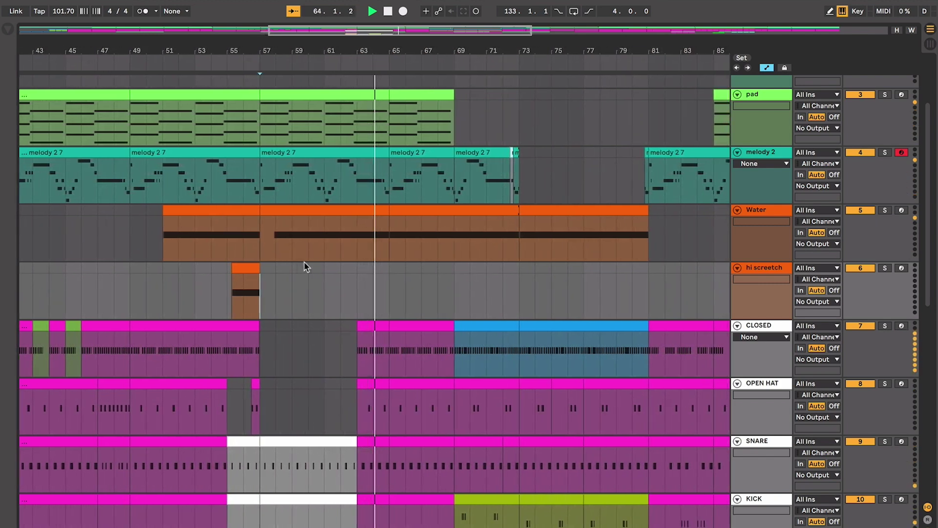
{"action": "key", "text": "plus"}
{"action": "key", "text": "plus"}
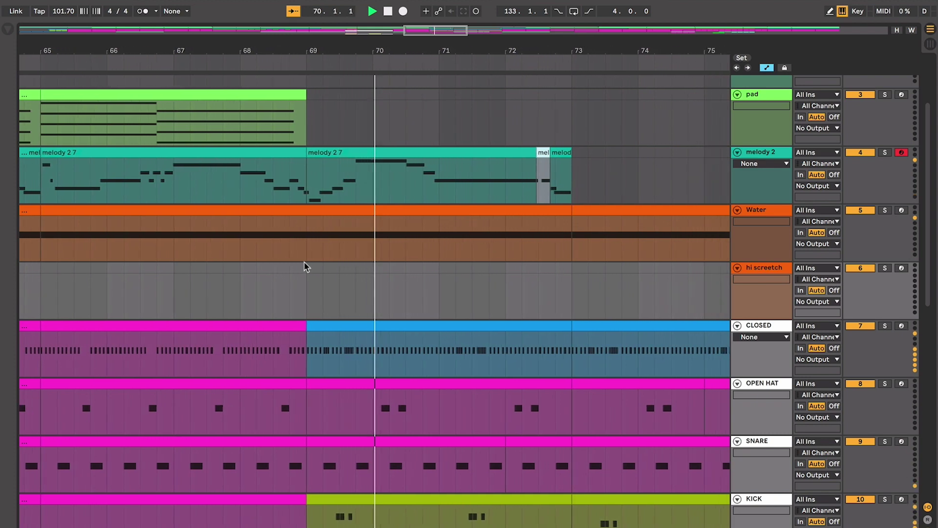
Step: Follow playback closely through the short melody 2 clip before bar 73 and on into the gap after it
{"action": "scroll", "coordinate": [303, 266], "scroll_direction": "up", "scroll_amount": 5}
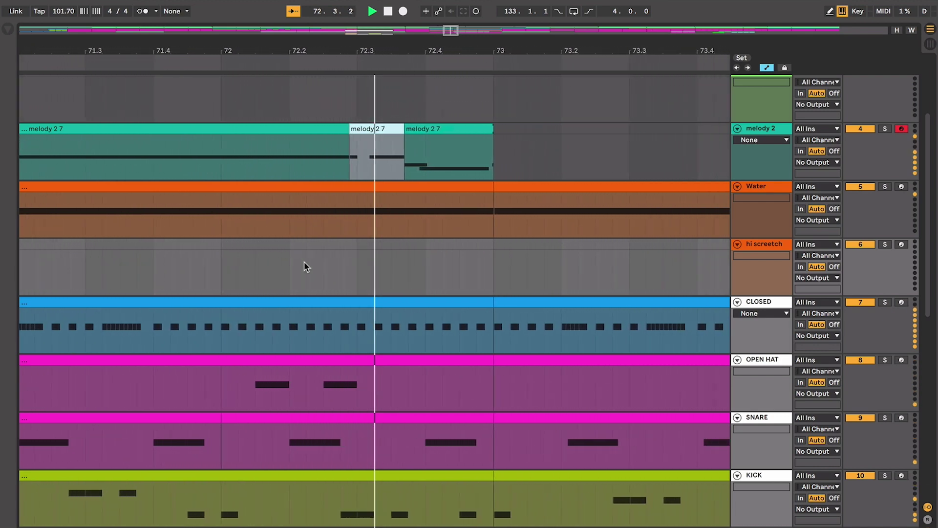
{"action": "scroll", "coordinate": [394, 135], "scroll_direction": "down", "scroll_amount": 8}
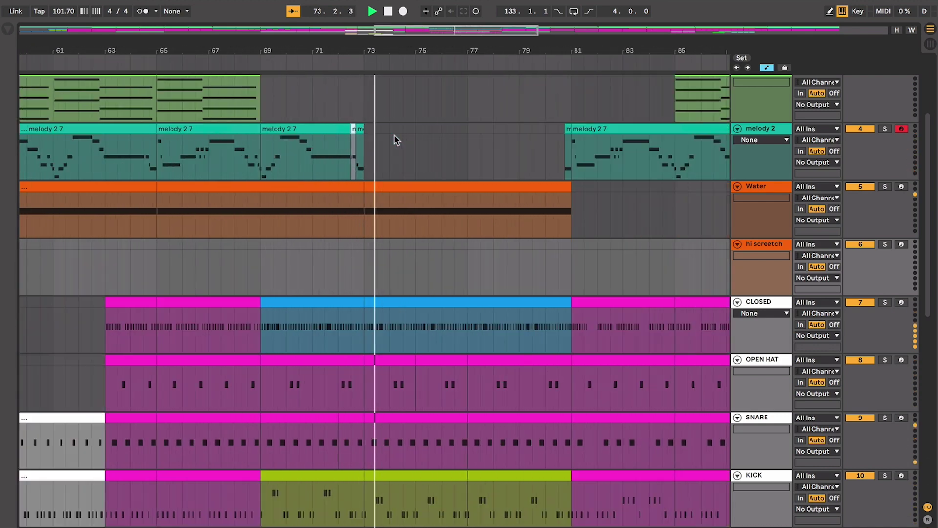
{"action": "scroll", "coordinate": [395, 140], "scroll_direction": "down", "scroll_amount": 2}
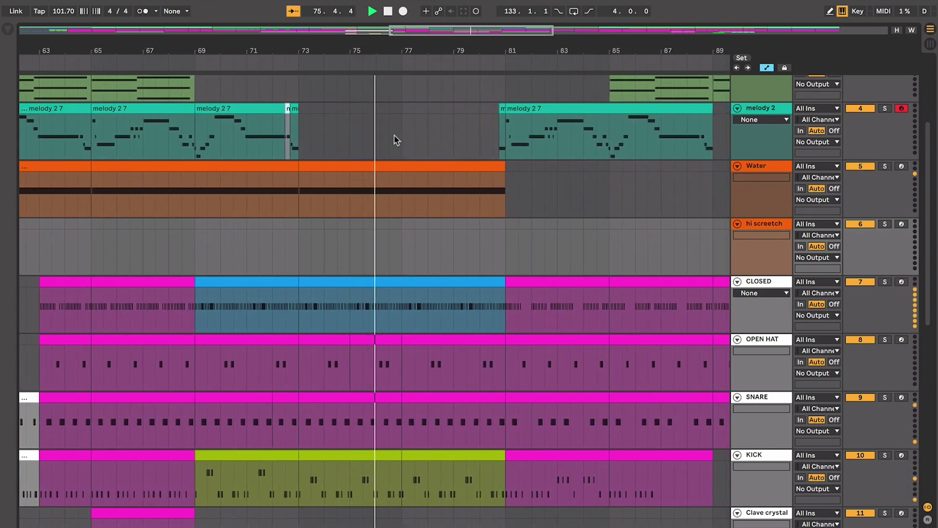
Step: Check the drum tracks and the melody 2 and pad clips after bar 81 during playback, then stop at bar 90
{"action": "scroll", "coordinate": [395, 140], "scroll_direction": "down", "scroll_amount": 10}
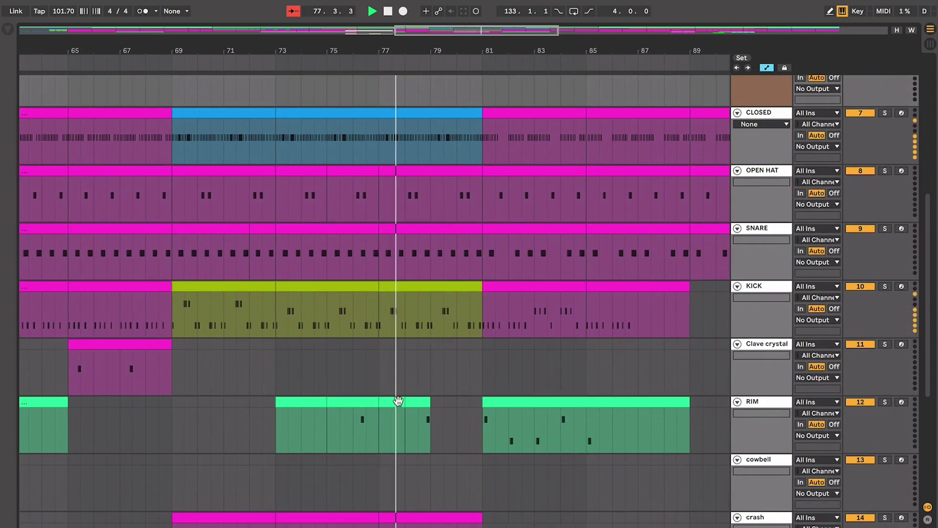
{"action": "scroll", "coordinate": [398, 400], "scroll_direction": "up", "scroll_amount": 2}
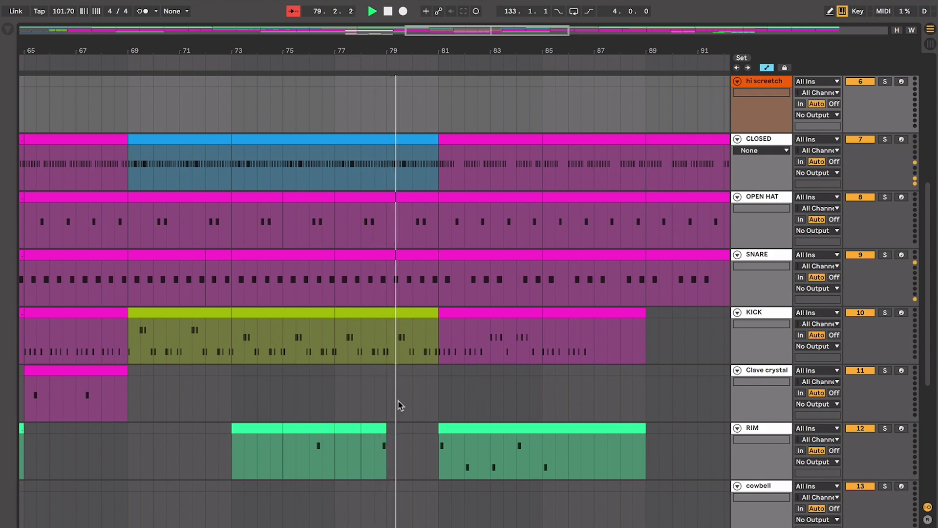
{"action": "scroll", "coordinate": [397, 405], "scroll_direction": "up", "scroll_amount": 4}
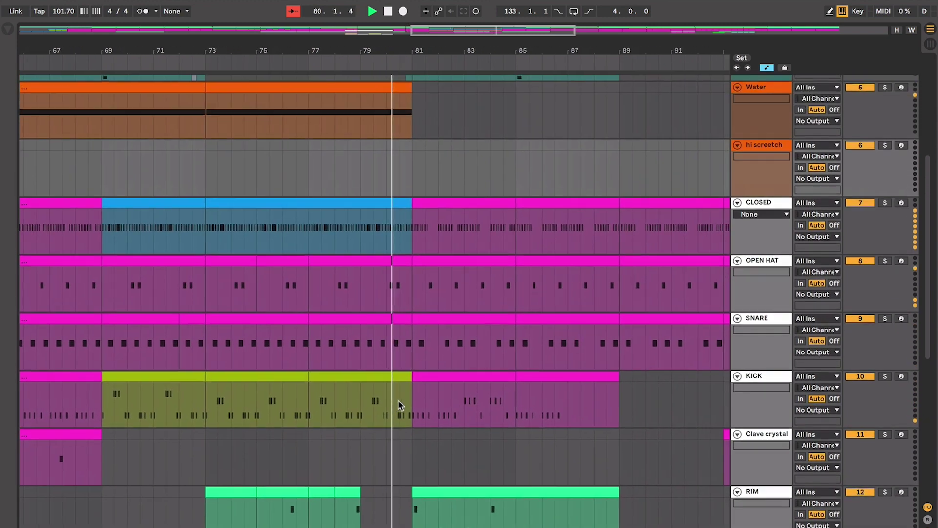
{"action": "scroll", "coordinate": [398, 405], "scroll_direction": "up", "scroll_amount": 8}
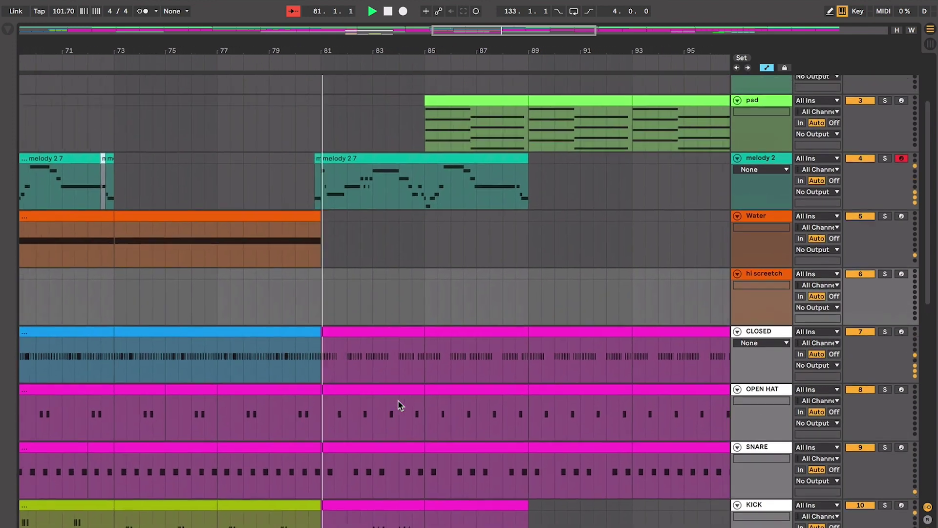
{"action": "scroll", "coordinate": [397, 404], "scroll_direction": "up", "scroll_amount": 1}
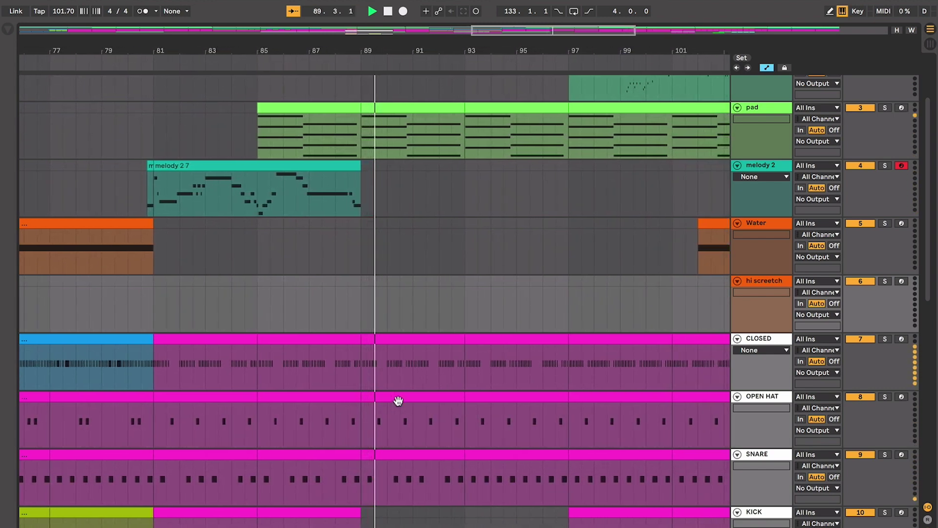
{"action": "key", "text": "space"}
Step: Mark bar 79 on the KICK track, then highlight about bars 63 to 68 on the hi screetch track
{"action": "scroll", "coordinate": [398, 401], "scroll_direction": "down", "scroll_amount": 3}
{"action": "scroll", "coordinate": [397, 400], "scroll_direction": "left", "scroll_amount": 6}
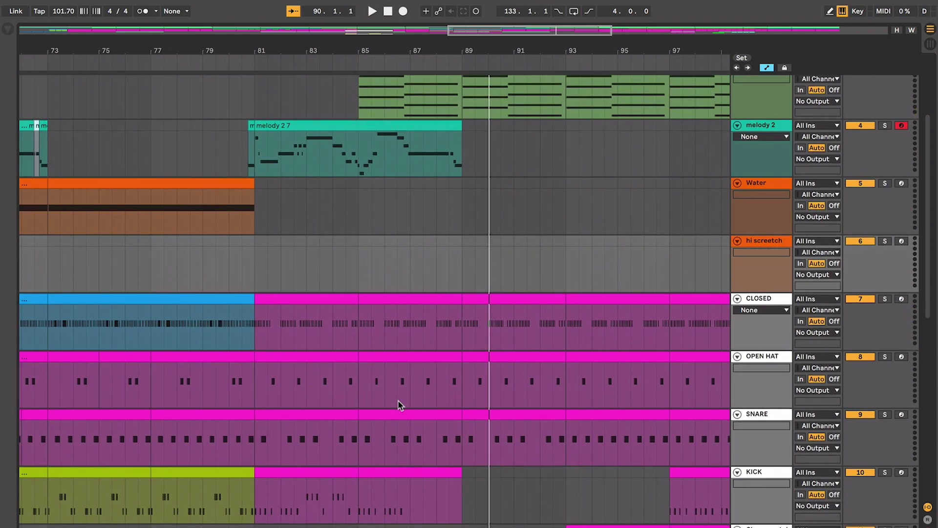
{"action": "left_click", "coordinate": [350, 412]}
{"action": "scroll", "coordinate": [350, 412], "scroll_direction": "left", "scroll_amount": 2}
{"action": "scroll", "coordinate": [350, 413], "scroll_direction": "up", "scroll_amount": 3}
{"action": "scroll", "coordinate": [349, 412], "scroll_direction": "left", "scroll_amount": 2}
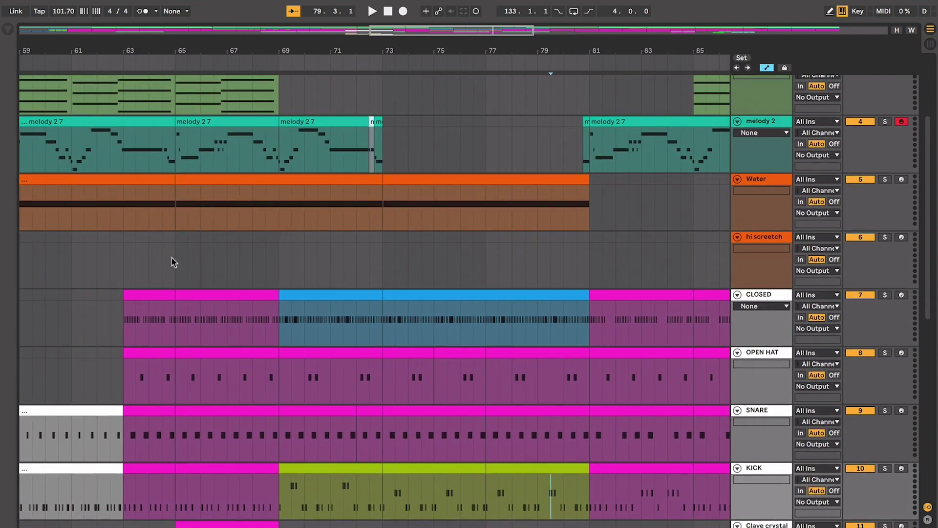
{"action": "scroll", "coordinate": [172, 261], "scroll_direction": "left", "scroll_amount": 3}
{"action": "left_click_drag", "start_coordinate": [345, 267], "coordinate": [477, 270]}
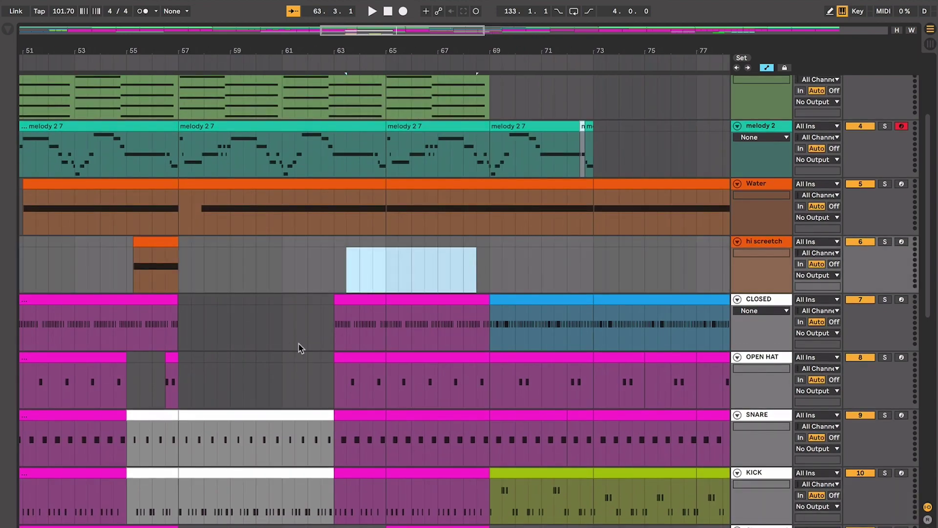
Step: Highlight the empty stretch of the CLOSED track between bars 57 and 63, then mark bar 65 on hi screetch
{"action": "left_click_drag", "start_coordinate": [298, 344], "coordinate": [212, 352]}
{"action": "scroll", "coordinate": [324, 347], "scroll_direction": "right", "scroll_amount": 2}
{"action": "scroll", "coordinate": [268, 264], "scroll_direction": "up", "scroll_amount": 1}
{"action": "left_click", "coordinate": [270, 264]}
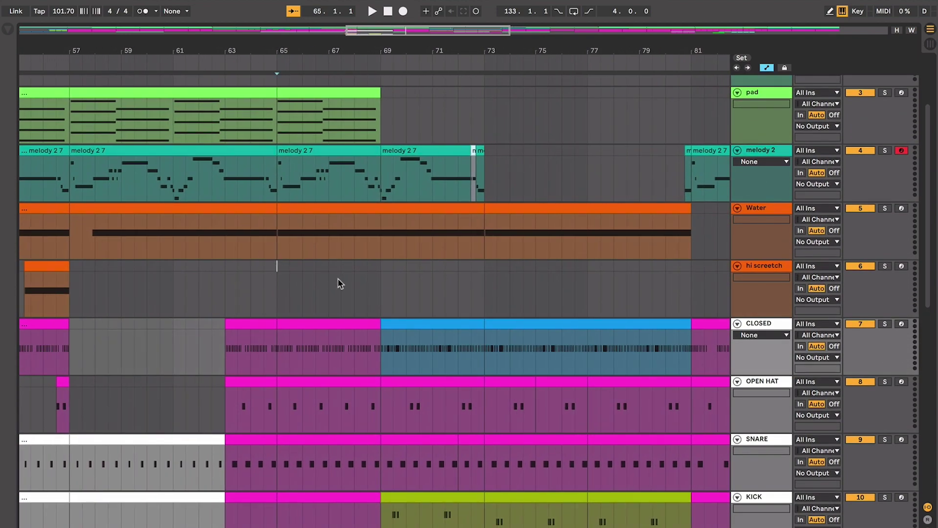
Step: Highlight bars 65 to 69 on the hi screetch track, then mark bar 69 and compare it with the end of the pad clip
{"action": "left_click_drag", "start_coordinate": [275, 266], "coordinate": [381, 293]}
{"action": "left_click", "coordinate": [391, 297]}
{"action": "left_click", "coordinate": [381, 297]}
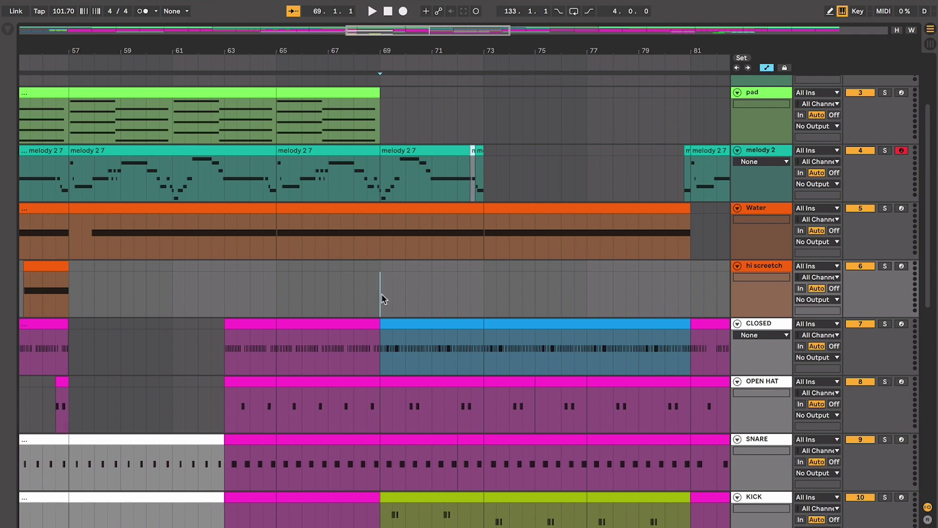
{"action": "scroll", "coordinate": [377, 206], "scroll_direction": "right", "scroll_amount": 1}
{"action": "scroll", "coordinate": [376, 205], "scroll_direction": "up", "scroll_amount": 1}
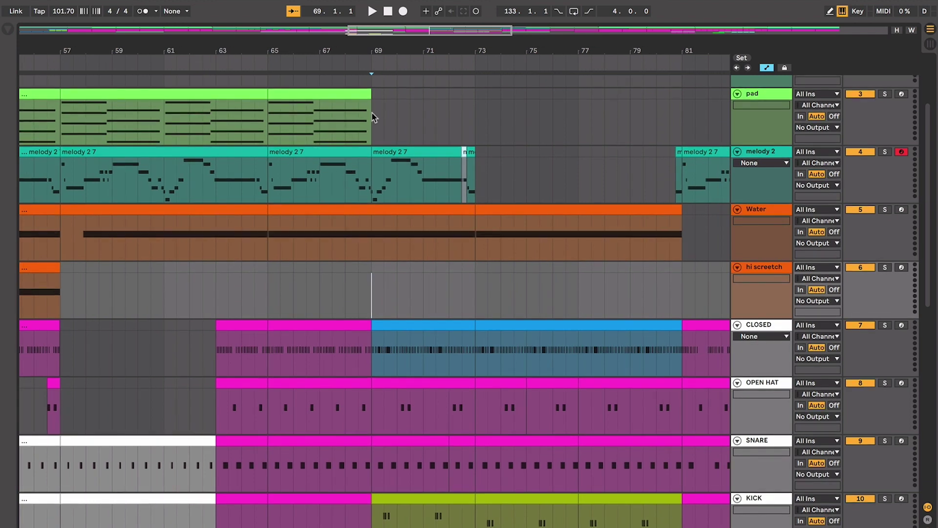
Step: Select the CLOSED clip spanning bars 69 to 73, play it from bar 69 in a closer view, and stop playback
{"action": "left_click", "coordinate": [418, 321]}
{"action": "scroll", "coordinate": [417, 319], "scroll_direction": "right", "scroll_amount": 3}
{"action": "scroll", "coordinate": [417, 319], "scroll_direction": "down", "scroll_amount": 1}
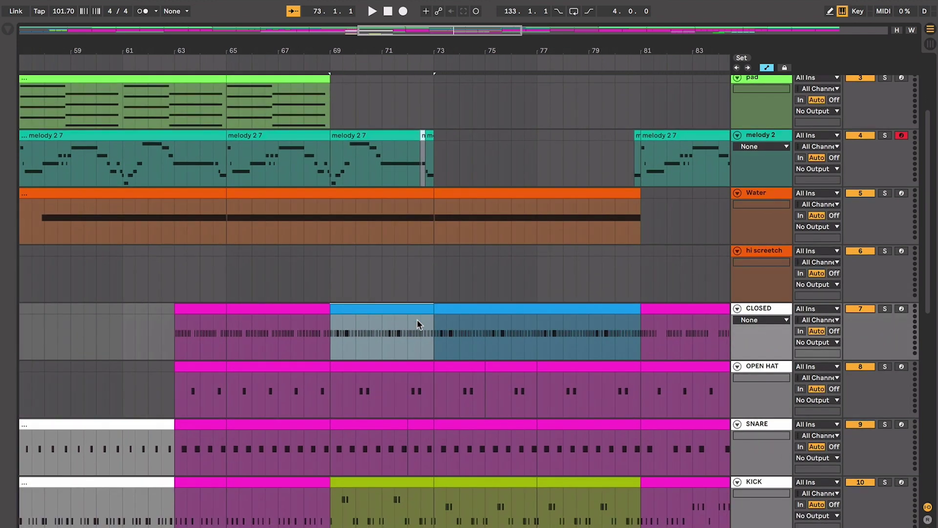
{"action": "key", "text": "plus"}
{"action": "key", "text": "plus"}
{"action": "key", "text": "plus"}
{"action": "key", "text": "plus"}
{"action": "key", "text": "space"}
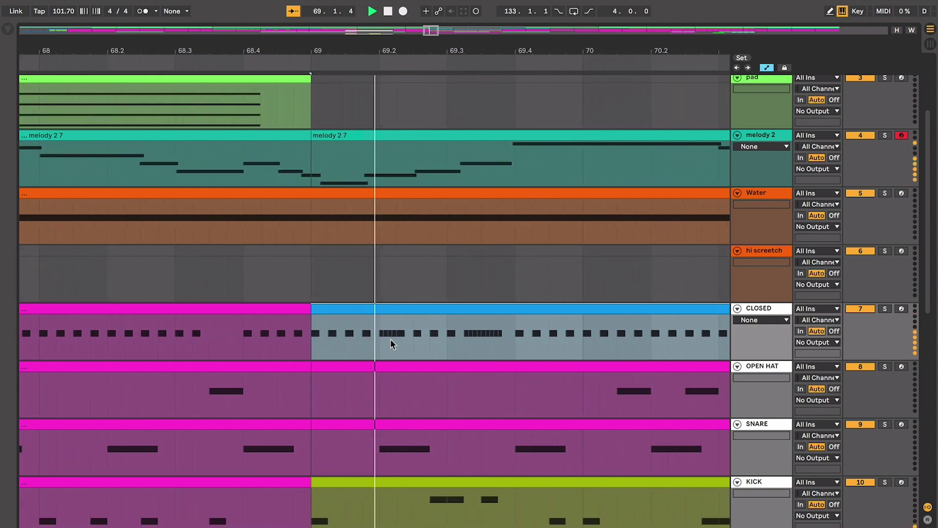
{"action": "key", "text": "minus"}
{"action": "key", "text": "minus"}
{"action": "key", "text": "minus"}
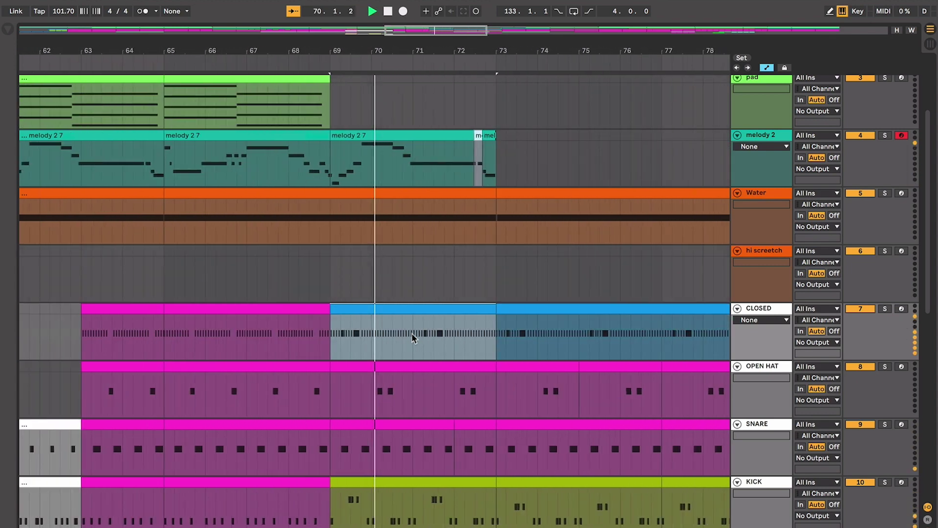
{"action": "key", "text": "space"}
Step: Select the KICK clip spanning bars 69 to 73 and examine its notes in a closer view
{"action": "left_click", "coordinate": [368, 489]}
{"action": "scroll", "coordinate": [368, 485], "scroll_direction": "down", "scroll_amount": 3}
{"action": "key", "text": "plus"}
{"action": "key", "text": "plus"}
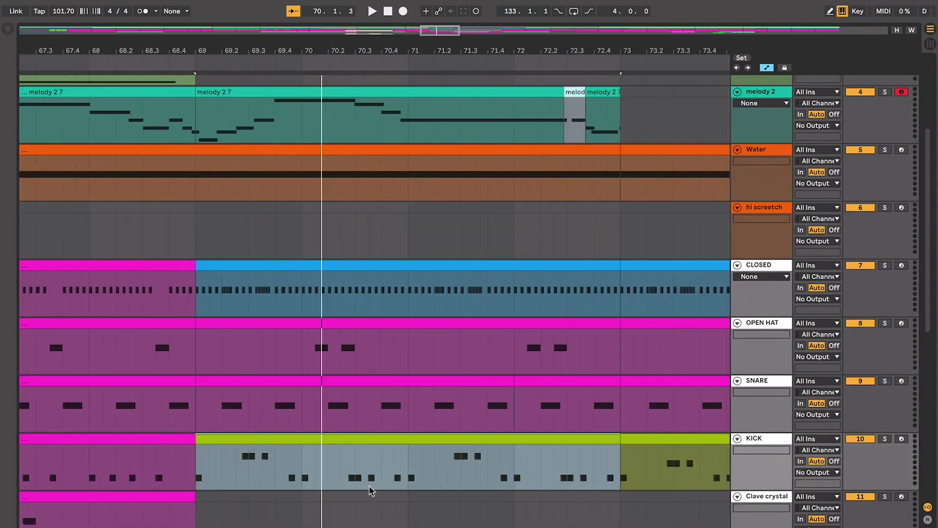
{"action": "scroll", "coordinate": [369, 490], "scroll_direction": "down", "scroll_amount": 1}
{"action": "key", "text": "plus"}
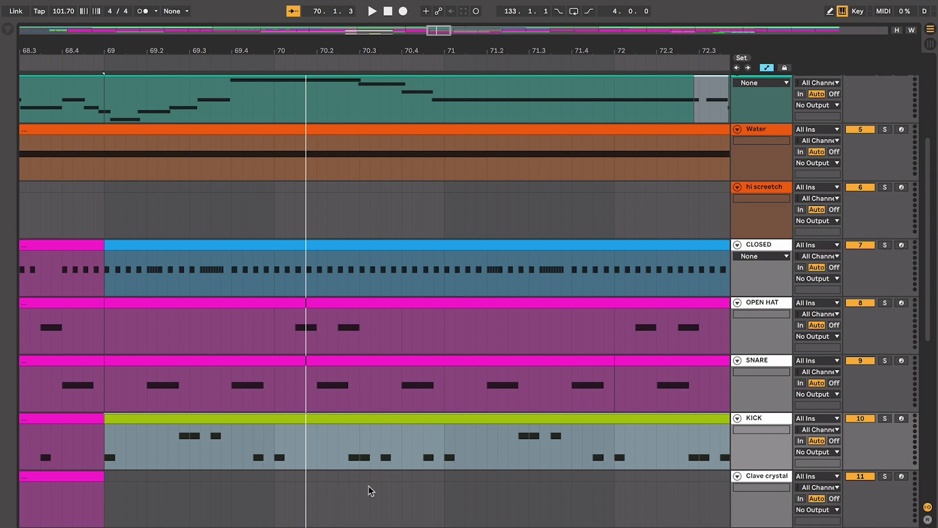
Step: Play the selected KICK clip and compare its pattern with the clips in the surrounding bars
{"action": "key", "text": "space"}
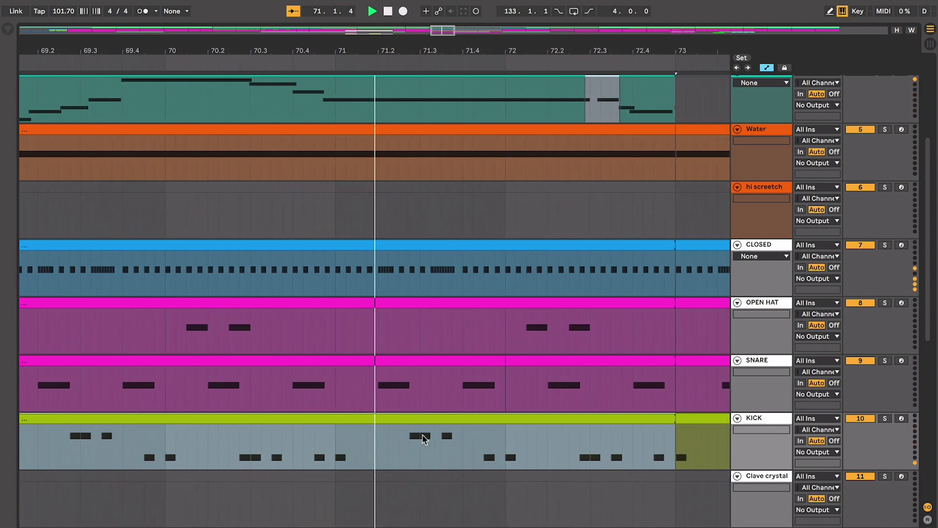
{"action": "key", "text": "minus"}
{"action": "key", "text": "minus"}
{"action": "key", "text": "minus"}
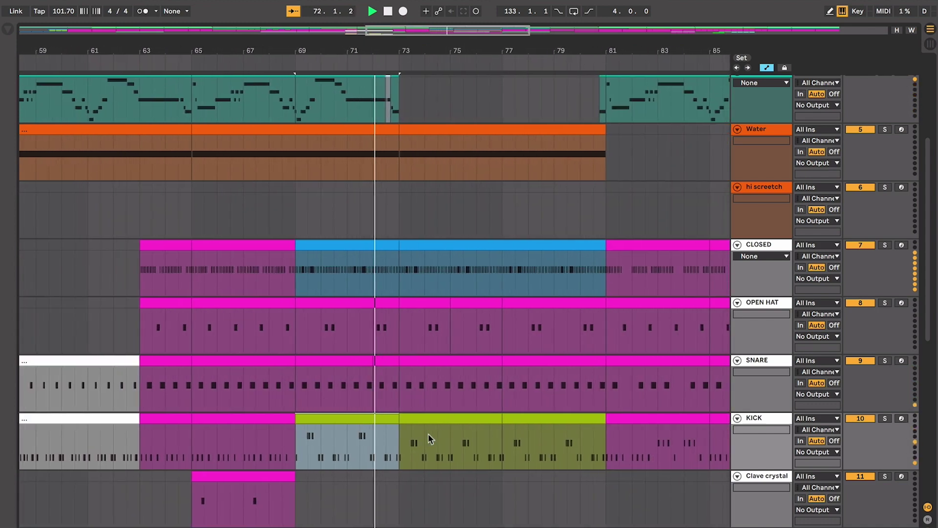
Step: Stop playback, select the Water track, and compare the melody, effects and drum clips between bars 69 and 89
{"action": "key", "text": "space"}
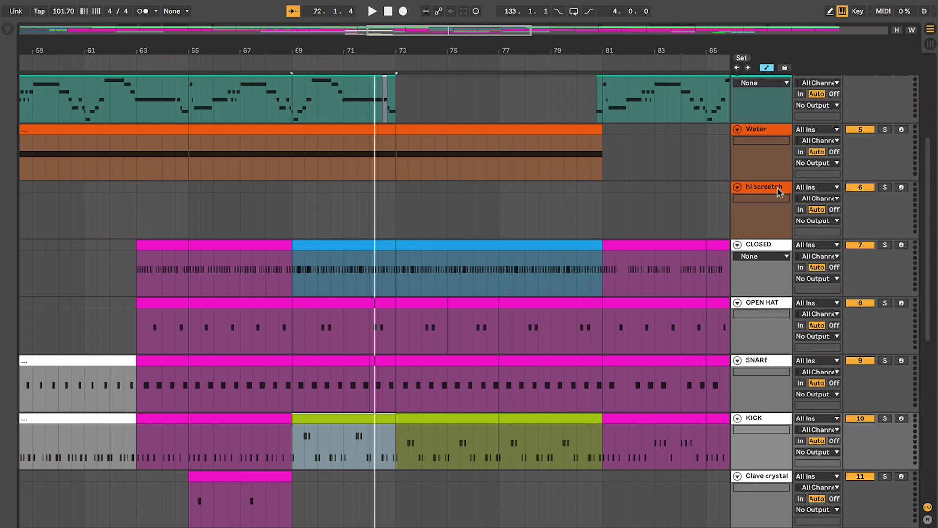
{"action": "left_click", "coordinate": [768, 131]}
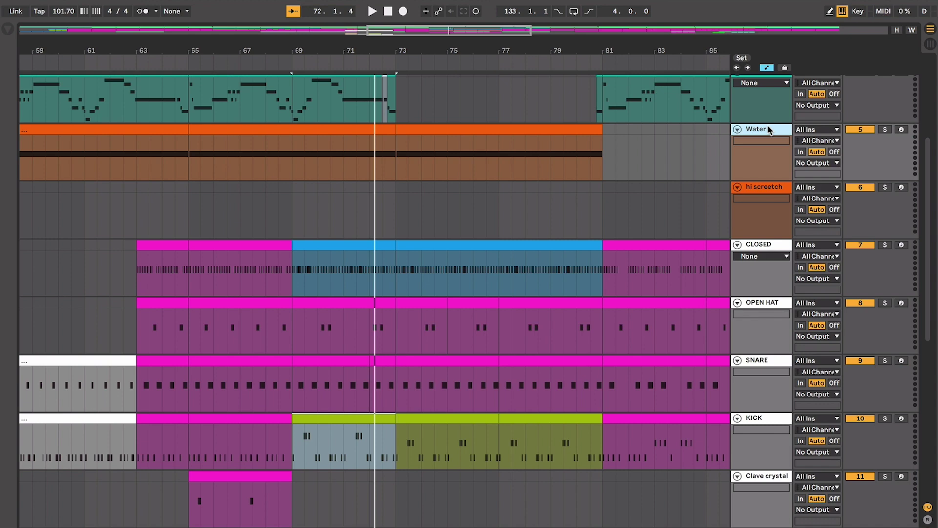
{"action": "scroll", "coordinate": [506, 213], "scroll_direction": "up", "scroll_amount": 8}
{"action": "scroll", "coordinate": [505, 212], "scroll_direction": "right", "scroll_amount": 5}
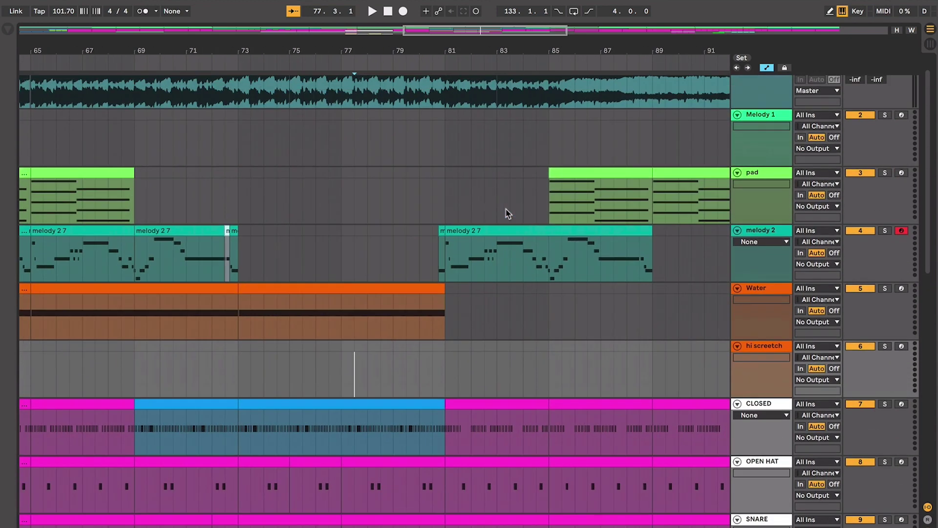
{"action": "scroll", "coordinate": [506, 210], "scroll_direction": "down", "scroll_amount": 9}
{"action": "scroll", "coordinate": [506, 209], "scroll_direction": "down", "scroll_amount": 5}
{"action": "scroll", "coordinate": [506, 209], "scroll_direction": "up", "scroll_amount": 7}
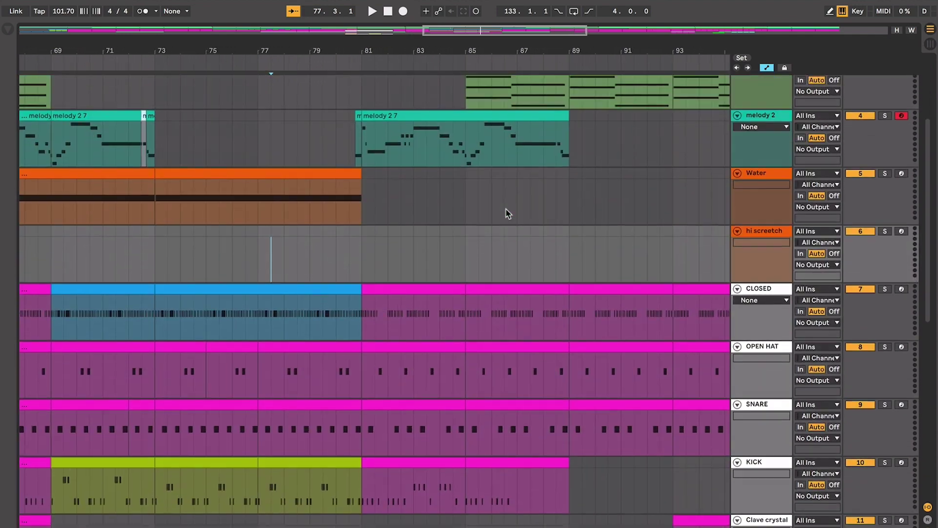
{"action": "scroll", "coordinate": [506, 209], "scroll_direction": "left", "scroll_amount": 2}
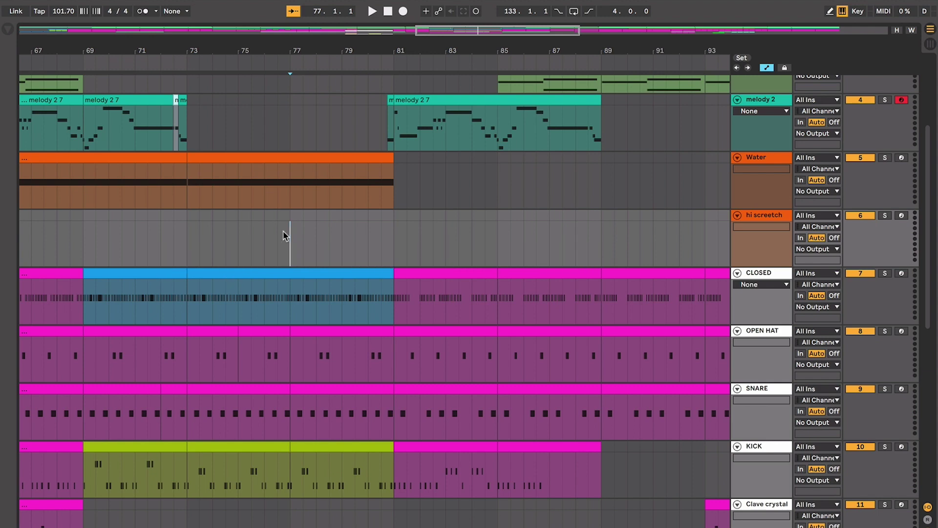
Step: Mark bar 77 in the gap of the melody 2 track, play a short passage from there, and stop playback
{"action": "scroll", "coordinate": [283, 235], "scroll_direction": "up", "scroll_amount": 10}
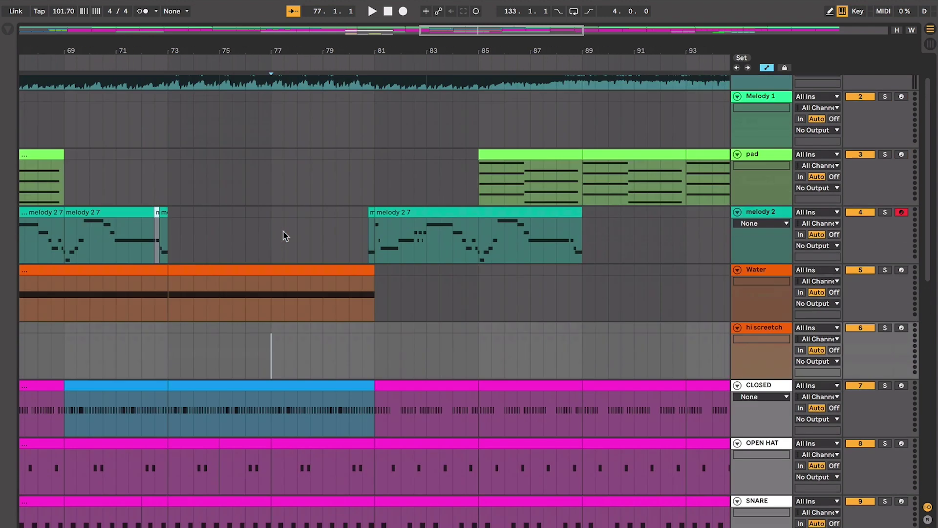
{"action": "left_click", "coordinate": [359, 193]}
{"action": "scroll", "coordinate": [359, 192], "scroll_direction": "right", "scroll_amount": 3}
{"action": "scroll", "coordinate": [342, 211], "scroll_direction": "down", "scroll_amount": 4}
{"action": "scroll", "coordinate": [342, 210], "scroll_direction": "left", "scroll_amount": 5}
{"action": "left_click", "coordinate": [301, 227]}
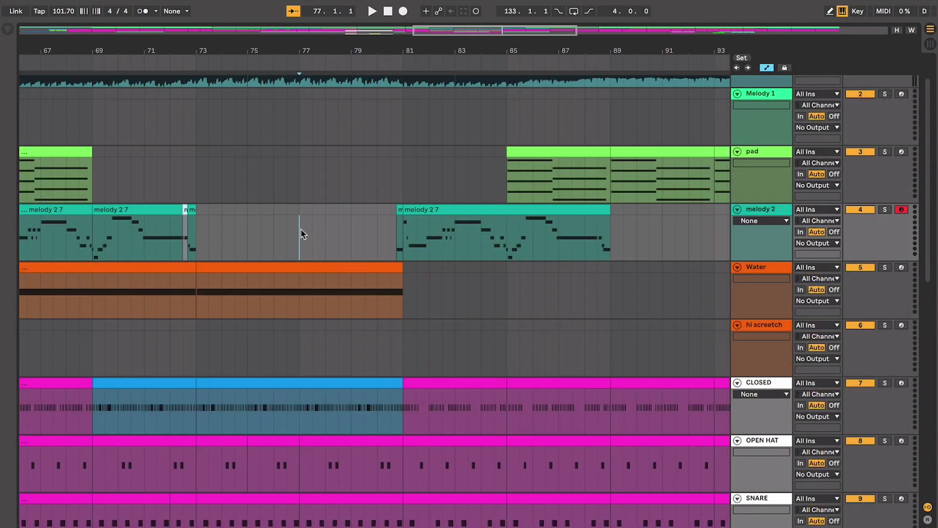
{"action": "scroll", "coordinate": [300, 228], "scroll_direction": "down", "scroll_amount": 1}
{"action": "scroll", "coordinate": [300, 227], "scroll_direction": "left", "scroll_amount": 2}
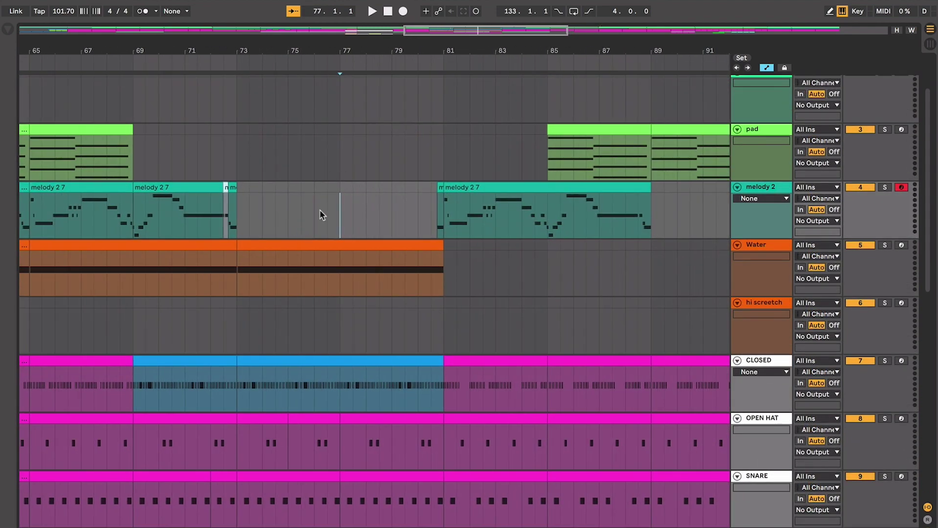
{"action": "key", "text": "space"}
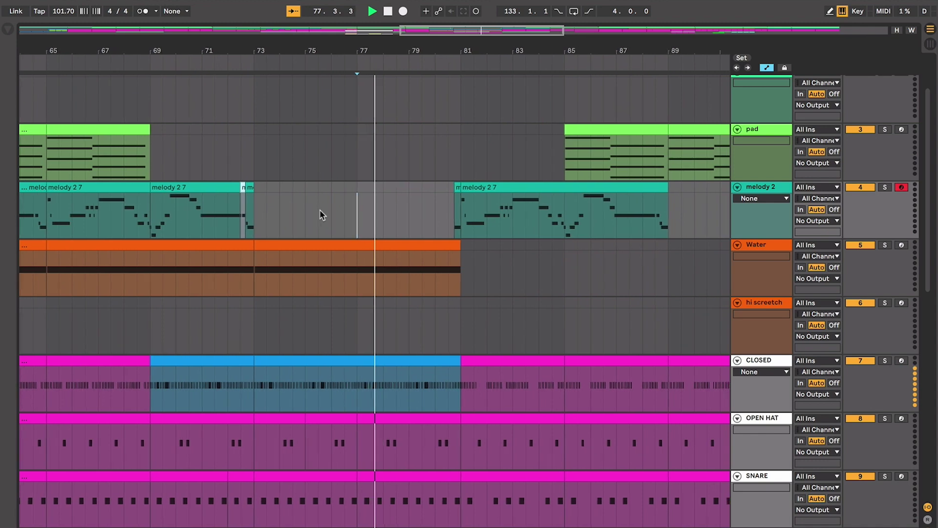
{"action": "key", "text": "space"}
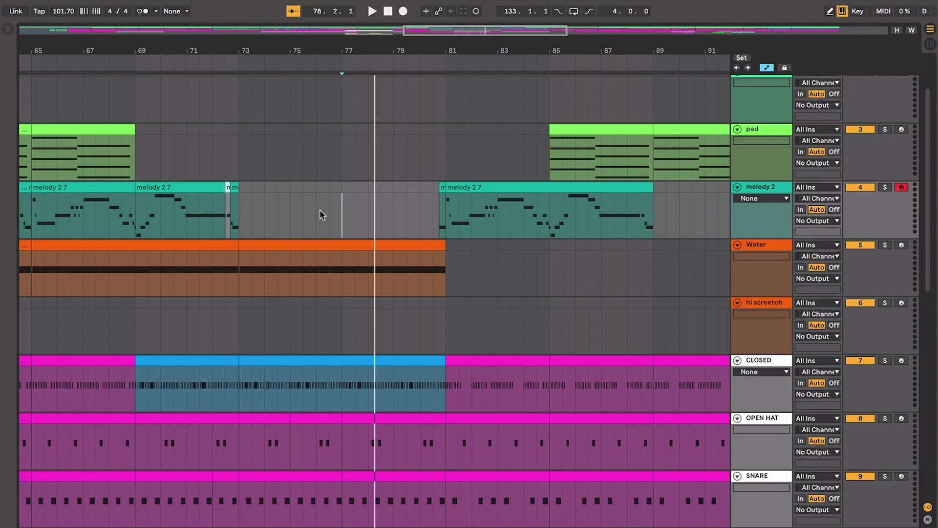
Step: Mark bar 81 on the melody 2 track and examine where its melody returns
{"action": "scroll", "coordinate": [320, 209], "scroll_direction": "right", "scroll_amount": 5}
{"action": "left_click", "coordinate": [391, 215]}
{"action": "scroll", "coordinate": [390, 219], "scroll_direction": "right", "scroll_amount": 3}
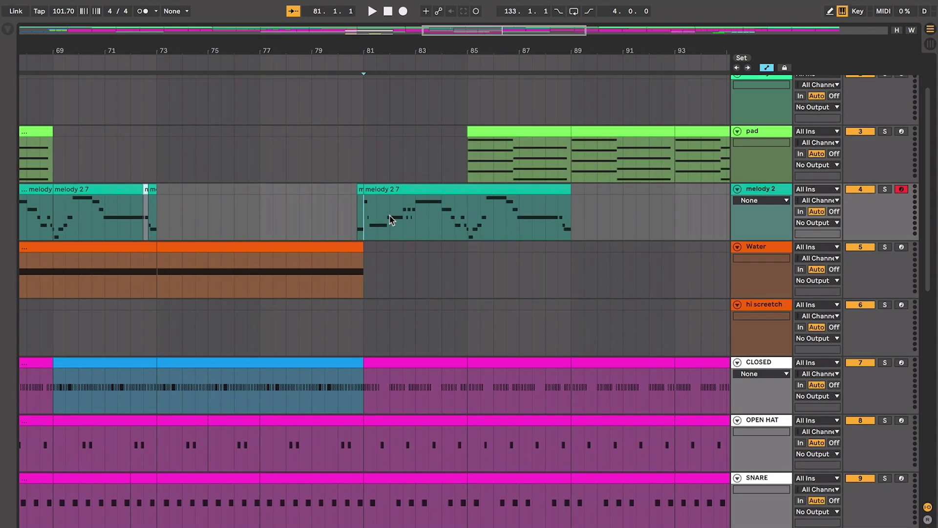
{"action": "scroll", "coordinate": [391, 219], "scroll_direction": "right", "scroll_amount": 3}
{"action": "scroll", "coordinate": [427, 211], "scroll_direction": "right", "scroll_amount": 3}
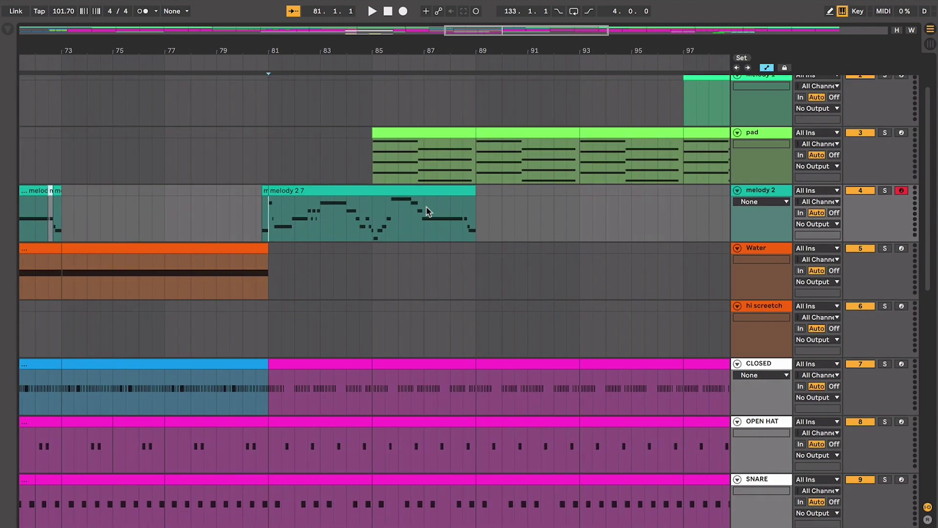
Step: Select the pad clip spanning bars 85 to 89, then mark bar 89 at the end of the melody 2 clip
{"action": "left_click", "coordinate": [413, 131]}
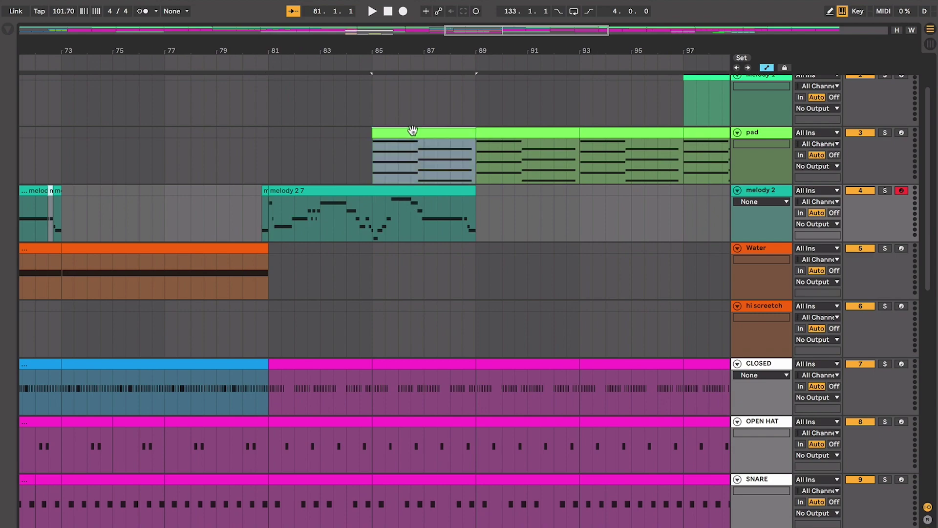
{"action": "scroll", "coordinate": [413, 131], "scroll_direction": "right", "scroll_amount": 2}
{"action": "scroll", "coordinate": [413, 133], "scroll_direction": "down", "scroll_amount": 2}
{"action": "left_click", "coordinate": [412, 174]}
{"action": "scroll", "coordinate": [412, 173], "scroll_direction": "down", "scroll_amount": 2}
{"action": "scroll", "coordinate": [412, 173], "scroll_direction": "right", "scroll_amount": 4}
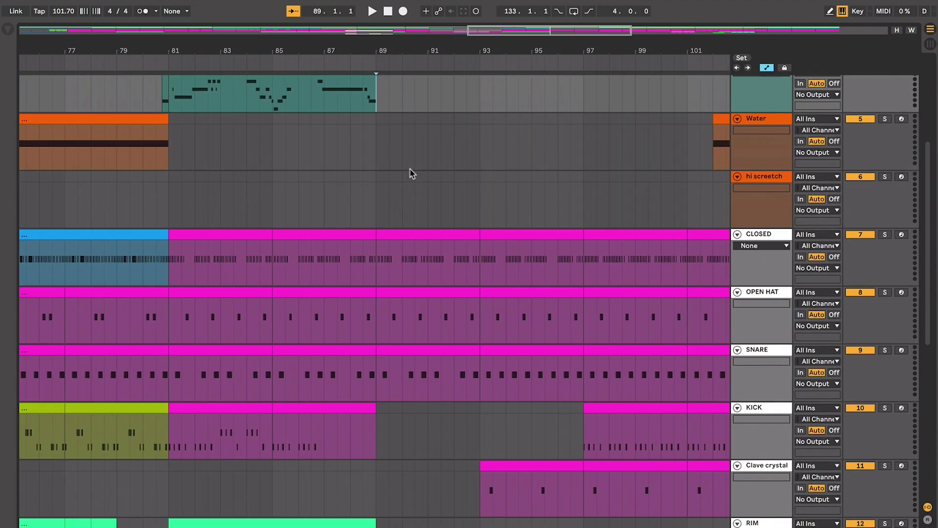
Step: Examine which melody, pad, effects and drum clips continue or drop out after bar 89
{"action": "scroll", "coordinate": [411, 174], "scroll_direction": "up", "scroll_amount": 2}
{"action": "scroll", "coordinate": [331, 198], "scroll_direction": "up", "scroll_amount": 2}
{"action": "scroll", "coordinate": [332, 199], "scroll_direction": "right", "scroll_amount": 1}
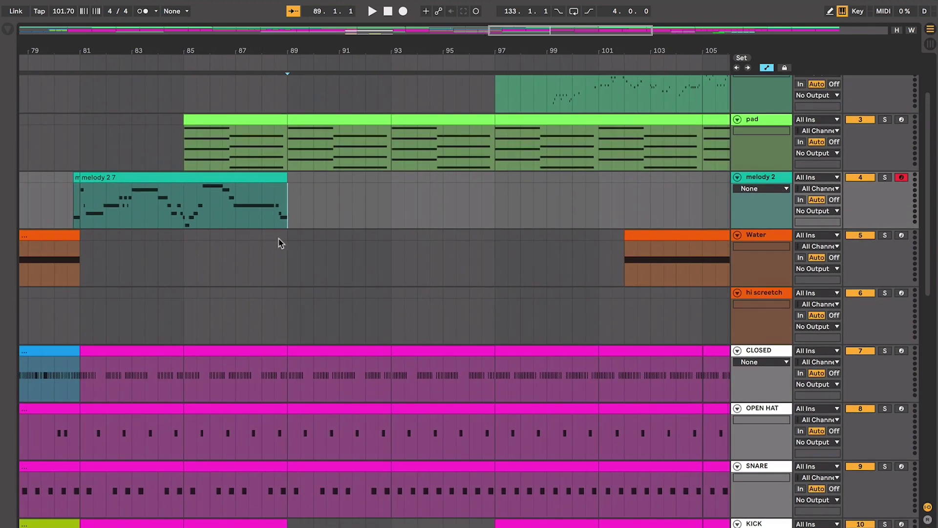
{"action": "scroll", "coordinate": [279, 254], "scroll_direction": "down", "scroll_amount": 2}
{"action": "scroll", "coordinate": [279, 257], "scroll_direction": "right", "scroll_amount": 2}
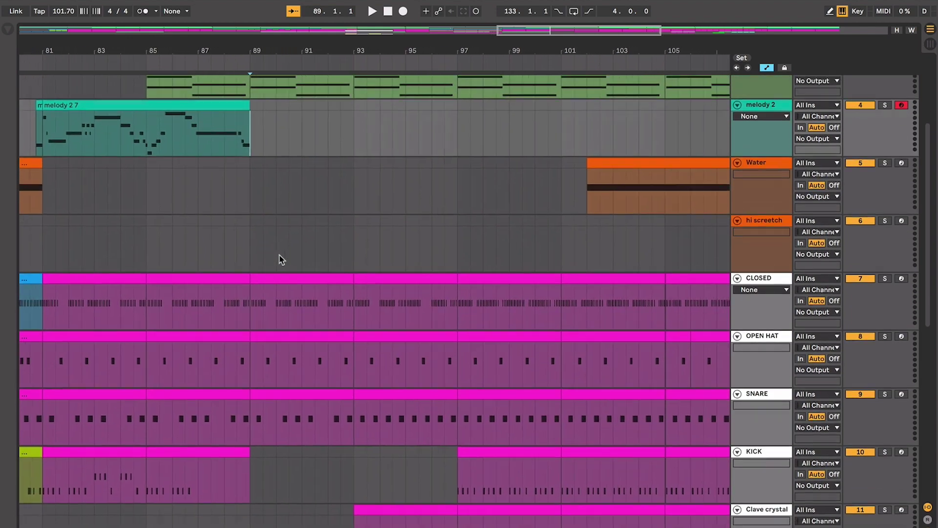
{"action": "scroll", "coordinate": [280, 257], "scroll_direction": "up", "scroll_amount": 4}
{"action": "scroll", "coordinate": [281, 259], "scroll_direction": "up", "scroll_amount": 2}
{"action": "scroll", "coordinate": [281, 259], "scroll_direction": "left", "scroll_amount": 1}
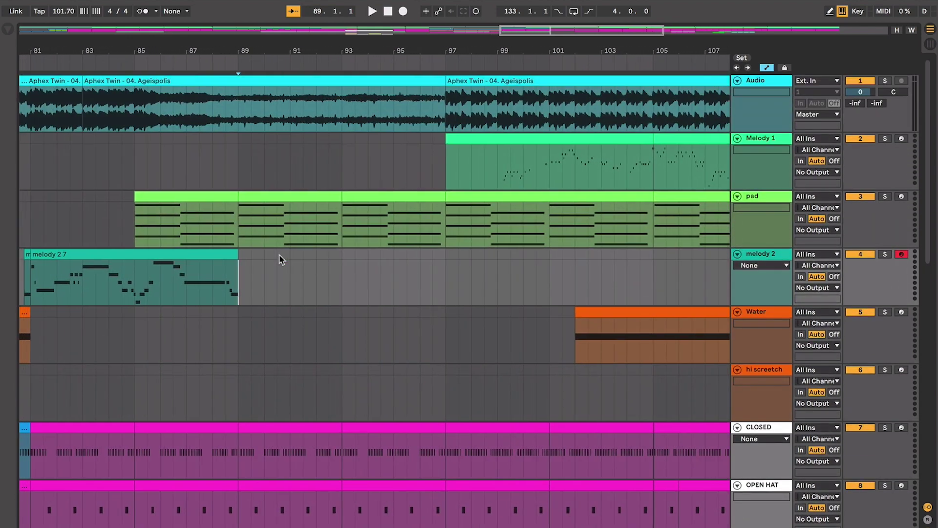
Step: Play the arrangement from bar 89 and follow how the Audio, Melody 1, pad and drum tracks change past bar 97
{"action": "key", "text": "space"}
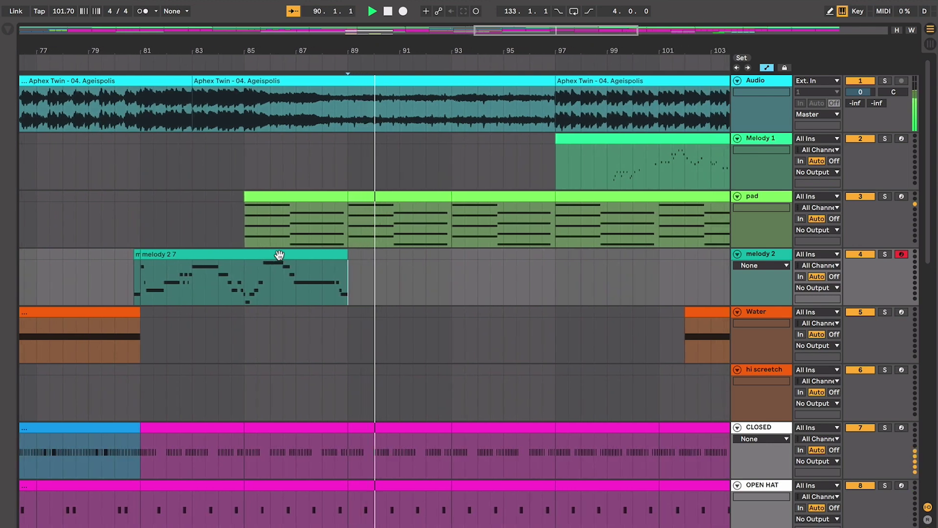
{"action": "scroll", "coordinate": [279, 254], "scroll_direction": "up", "scroll_amount": 5}
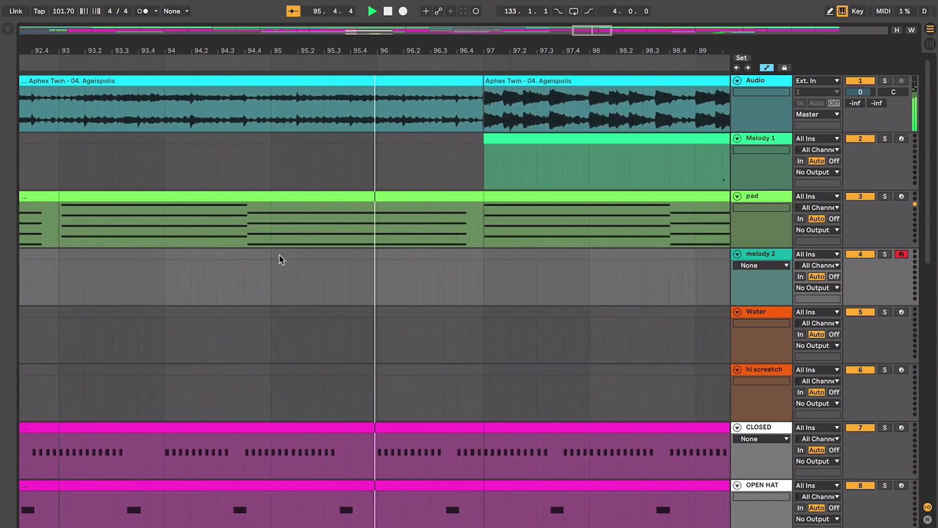
{"action": "scroll", "coordinate": [280, 257], "scroll_direction": "down", "scroll_amount": 5}
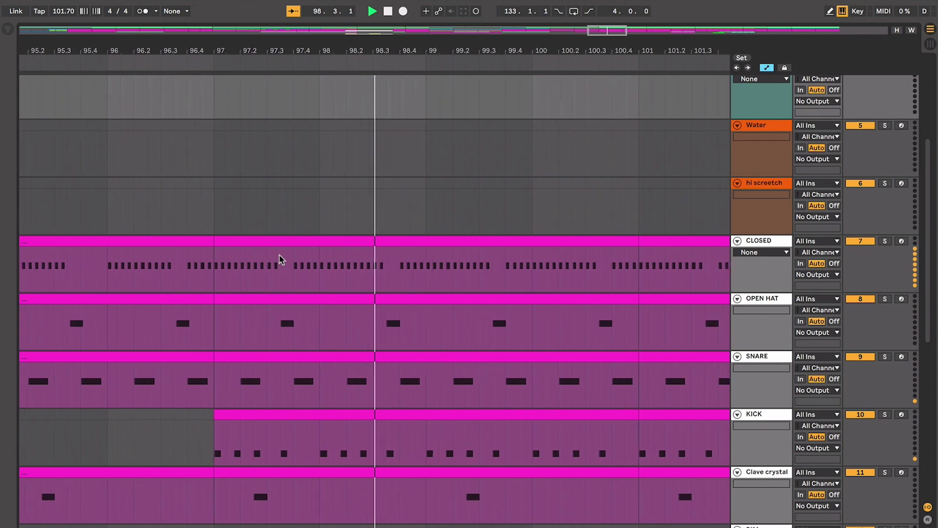
{"action": "scroll", "coordinate": [280, 259], "scroll_direction": "up", "scroll_amount": 5}
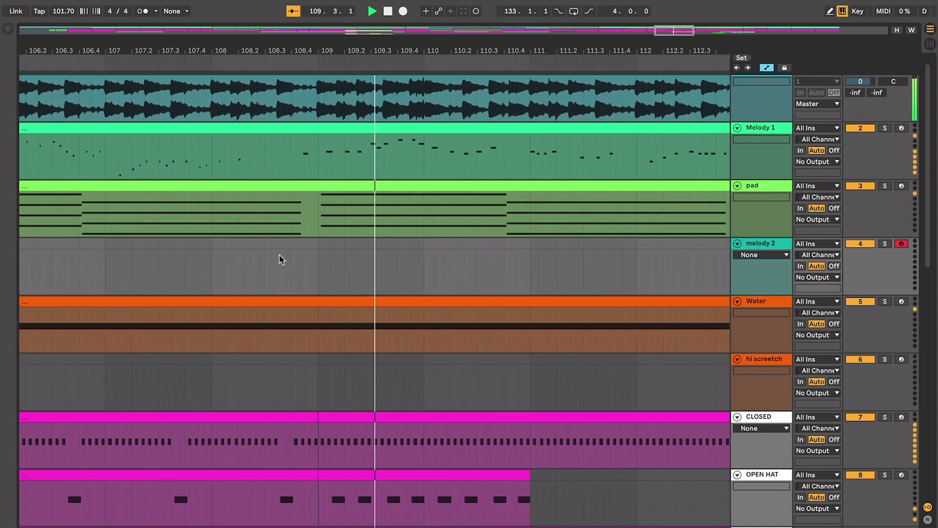
Step: Follow the playback through bars 109 to 113, examining the changed hat, snare and kick patterns in wider and closer views
{"action": "scroll", "coordinate": [281, 260], "scroll_direction": "down", "scroll_amount": 3}
{"action": "scroll", "coordinate": [281, 260], "scroll_direction": "down", "scroll_amount": 1}
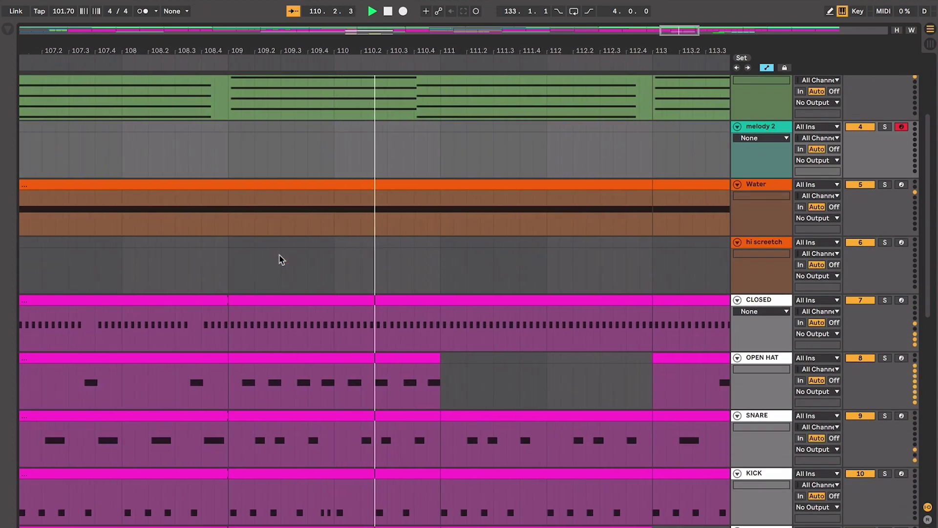
{"action": "scroll", "coordinate": [280, 256], "scroll_direction": "down", "scroll_amount": 6}
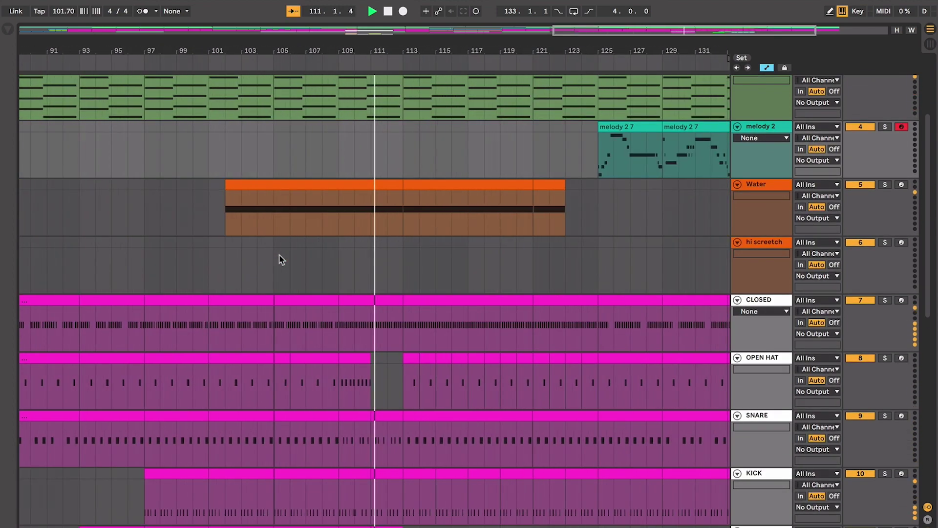
{"action": "scroll", "coordinate": [279, 255], "scroll_direction": "up", "scroll_amount": 6}
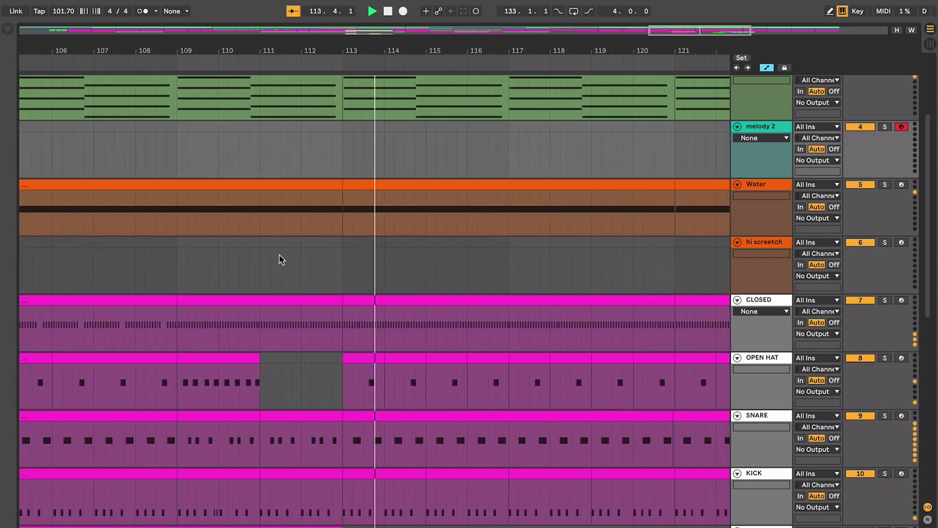
Step: Fill the RIM track's gap between bars 113 and 117 with copies of its one-bar clip, and resume following the playback
{"action": "scroll", "coordinate": [281, 259], "scroll_direction": "down", "scroll_amount": 4}
{"action": "scroll", "coordinate": [281, 259], "scroll_direction": "down", "scroll_amount": 1}
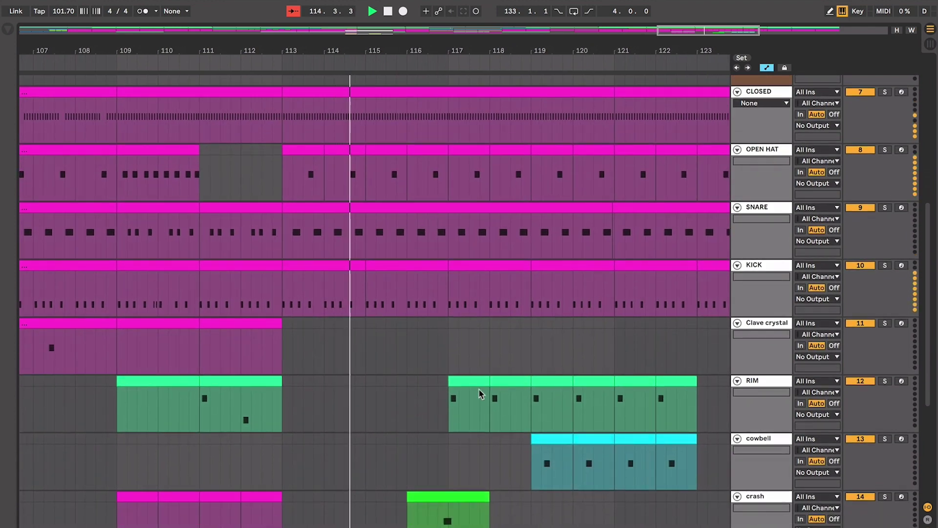
{"action": "left_click_drag", "start_coordinate": [481, 394], "coordinate": [467, 378]}
{"action": "left_click", "coordinate": [285, 390]}
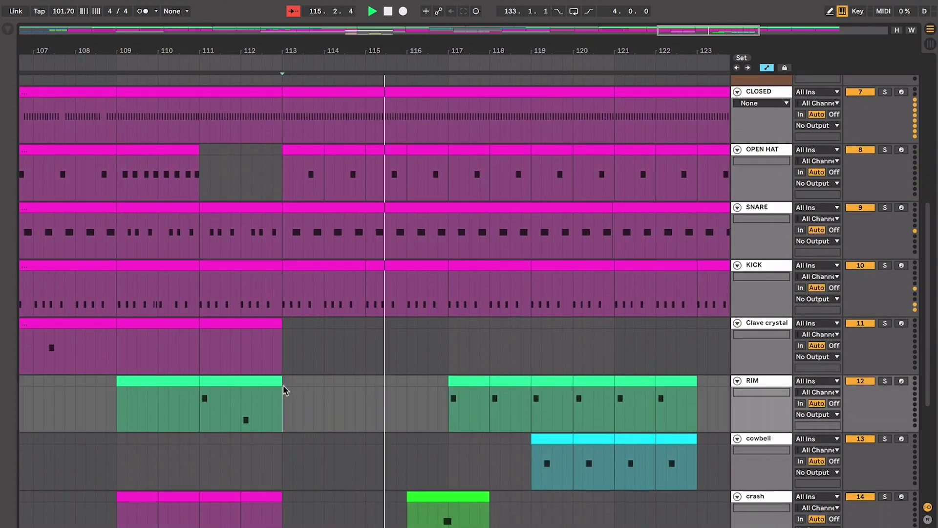
{"action": "key", "text": "ctrl+d"}
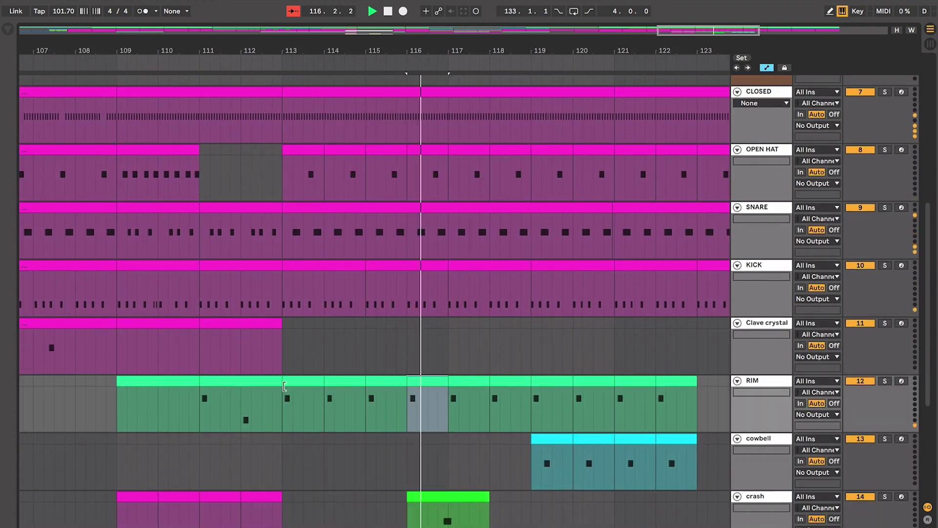
{"action": "key", "text": "ctrl+shift+f"}
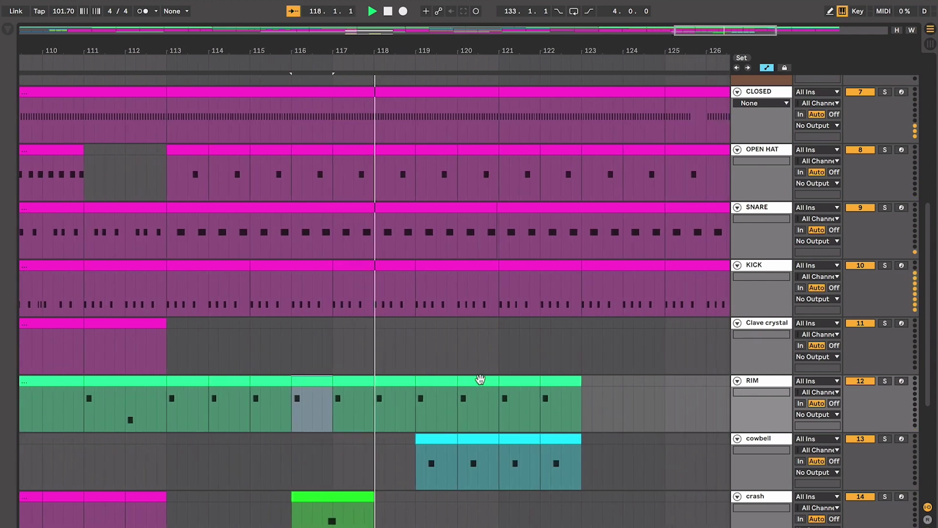
Step: Follow the playback from bar 118 to 123, comparing the pad, melody 2 and Water tracks with the drum and percussion tracks
{"action": "scroll", "coordinate": [481, 383], "scroll_direction": "up", "scroll_amount": 1}
{"action": "scroll", "coordinate": [481, 383], "scroll_direction": "up", "scroll_amount": 5}
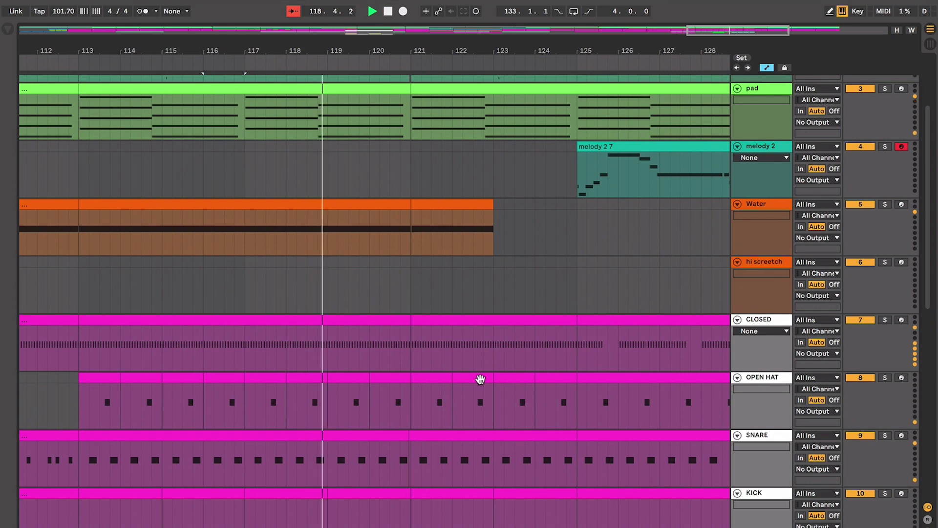
{"action": "key", "text": "ctrl+shift+f"}
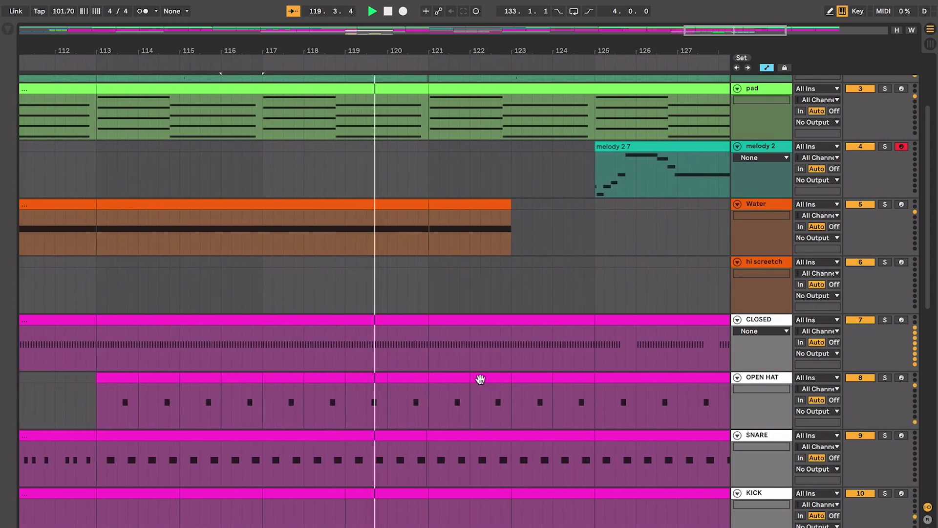
{"action": "scroll", "coordinate": [480, 379], "scroll_direction": "down", "scroll_amount": 5}
{"action": "key", "text": "ctrl+shift+f"}
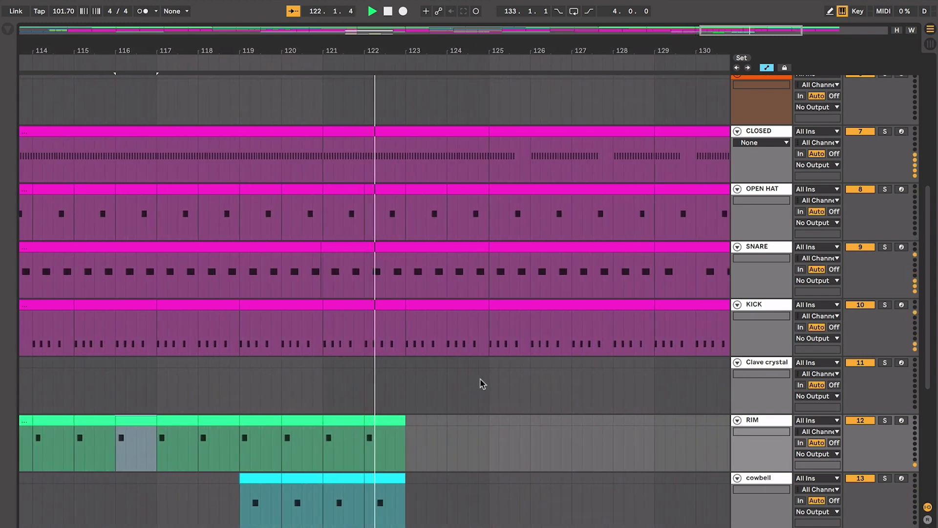
{"action": "scroll", "coordinate": [480, 384], "scroll_direction": "up", "scroll_amount": 5}
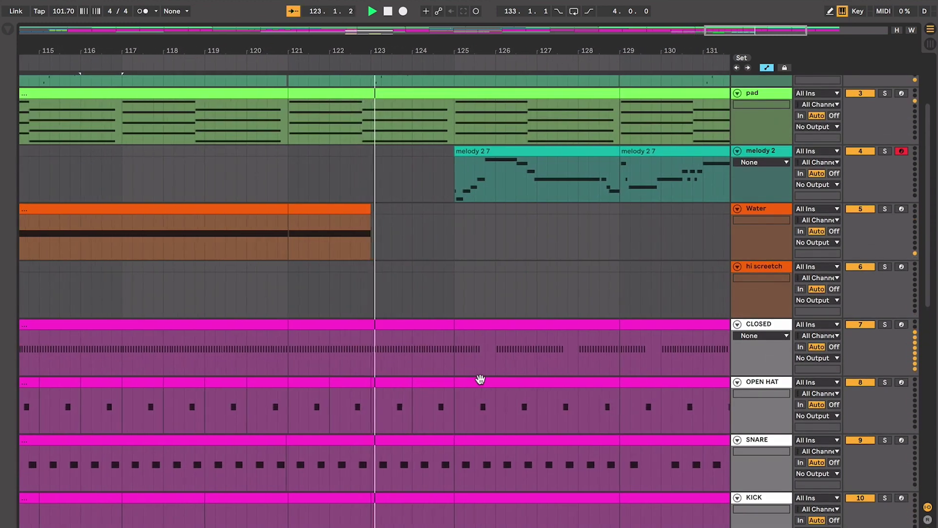
Step: Play through to the end of the arrangement, stop playback, and examine the closing section in a wider view
{"action": "scroll", "coordinate": [480, 379], "scroll_direction": "up", "scroll_amount": 2}
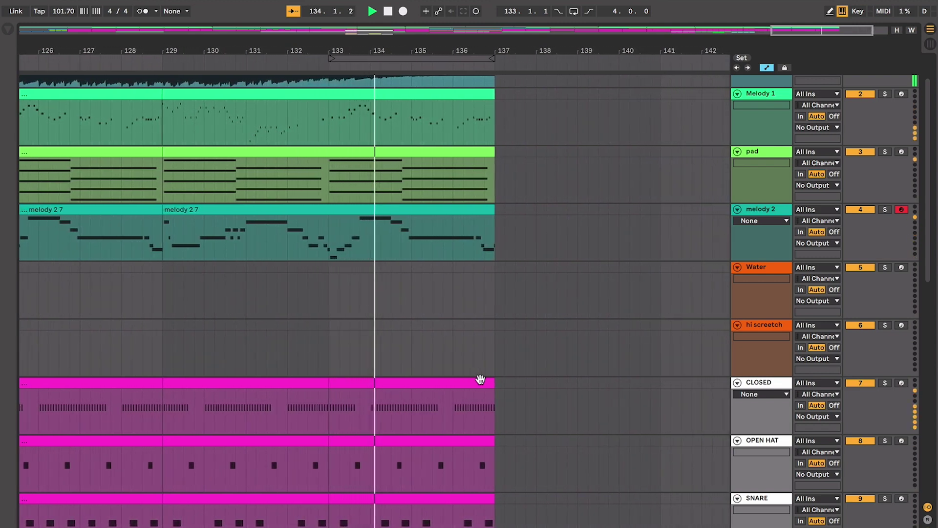
{"action": "scroll", "coordinate": [480, 379], "scroll_direction": "up", "scroll_amount": 2}
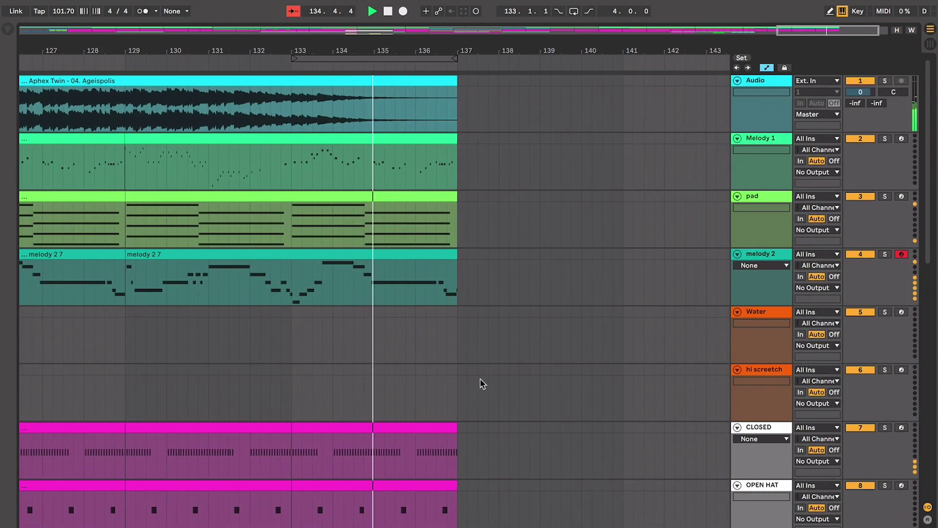
{"action": "scroll", "coordinate": [480, 379], "scroll_direction": "down", "scroll_amount": 5}
{"action": "scroll", "coordinate": [479, 379], "scroll_direction": "left", "scroll_amount": 5}
{"action": "key", "text": "minus"}
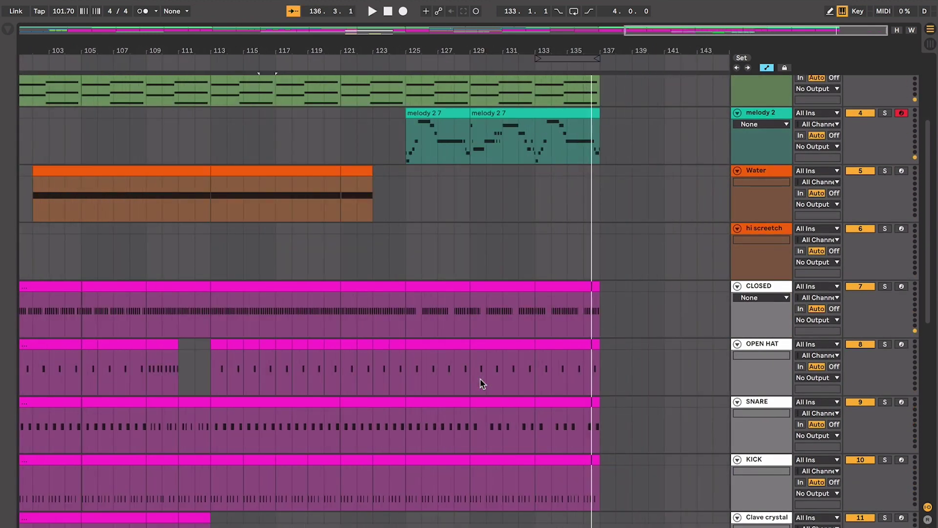
Step: Go back from the closing section to bars 85 to 127, mark bar 118 on the Water track, and review the melody and drum tracks
{"action": "scroll", "coordinate": [479, 379], "scroll_direction": "up", "scroll_amount": 3}
{"action": "scroll", "coordinate": [480, 379], "scroll_direction": "left", "scroll_amount": 3}
{"action": "key", "text": "space"}
{"action": "left_click", "coordinate": [421, 345]}
{"action": "scroll", "coordinate": [421, 345], "scroll_direction": "down", "scroll_amount": 3}
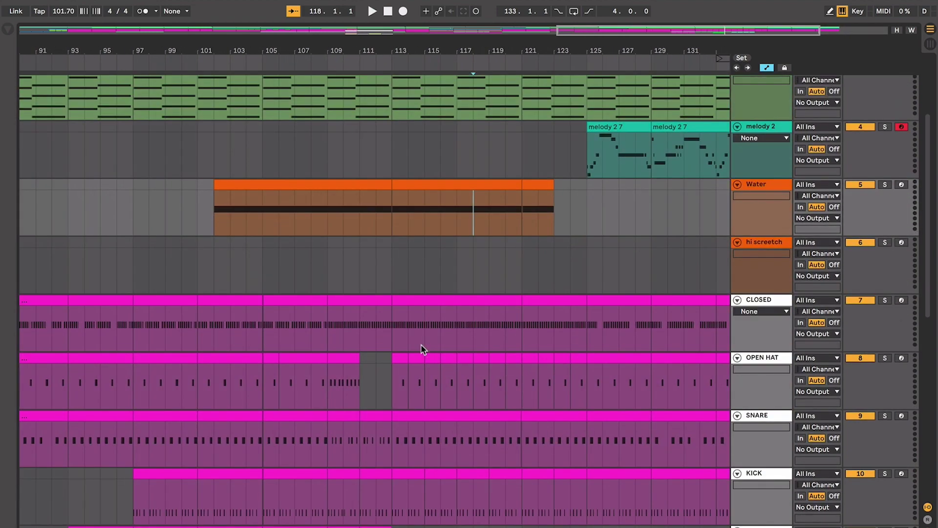
{"action": "scroll", "coordinate": [421, 345], "scroll_direction": "up", "scroll_amount": 2}
{"action": "scroll", "coordinate": [421, 345], "scroll_direction": "left", "scroll_amount": 4}
{"action": "scroll", "coordinate": [508, 101], "scroll_direction": "up", "scroll_amount": 1}
{"action": "scroll", "coordinate": [508, 101], "scroll_direction": "left", "scroll_amount": 1}
{"action": "scroll", "coordinate": [465, 279], "scroll_direction": "down", "scroll_amount": 1}
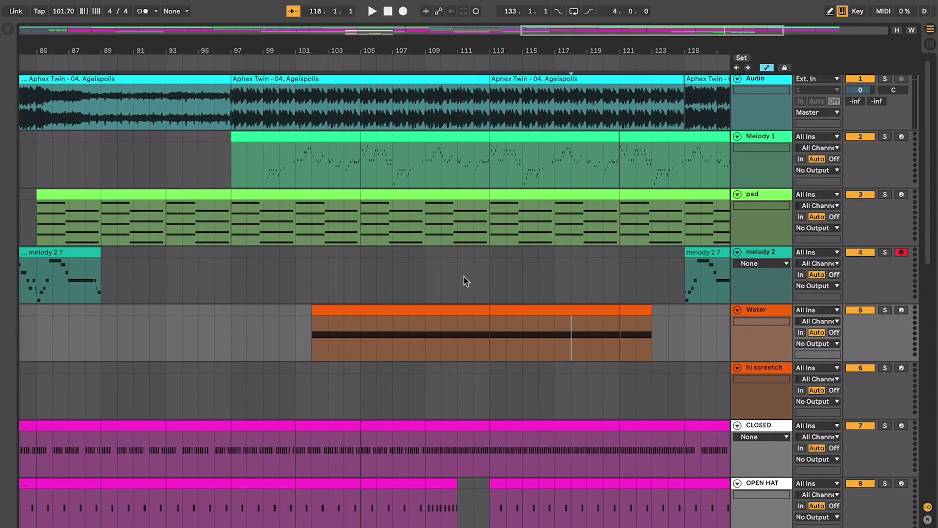
Step: Move back to the section starting at bar 81 and select its melody 2 clip, comparing it with the surrounding tracks
{"action": "scroll", "coordinate": [465, 277], "scroll_direction": "left", "scroll_amount": 8}
{"action": "left_click", "coordinate": [360, 252]}
{"action": "scroll", "coordinate": [367, 251], "scroll_direction": "left", "scroll_amount": 10}
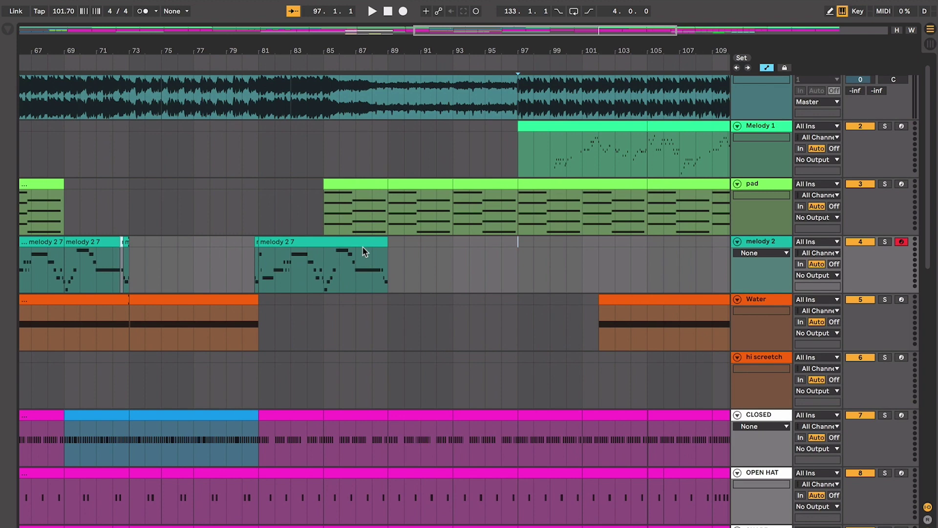
{"action": "scroll", "coordinate": [366, 250], "scroll_direction": "up", "scroll_amount": 1}
{"action": "scroll", "coordinate": [366, 250], "scroll_direction": "left", "scroll_amount": 3}
{"action": "left_click", "coordinate": [374, 248]}
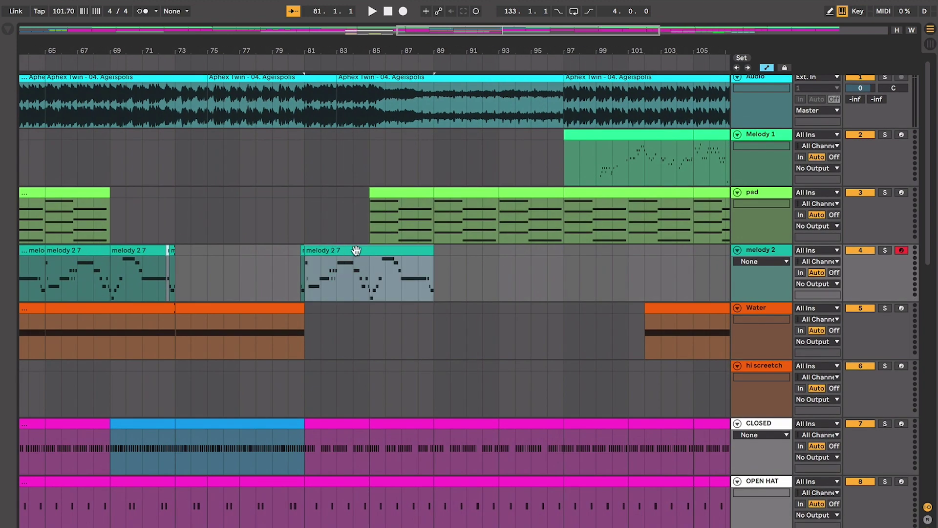
Step: Mark bar 89 at the end of the melody 2 clip, examine the other tracks there, and play the passage briefly
{"action": "left_click", "coordinate": [431, 270]}
{"action": "scroll", "coordinate": [431, 271], "scroll_direction": "down", "scroll_amount": 6}
{"action": "scroll", "coordinate": [431, 271], "scroll_direction": "right", "scroll_amount": 3}
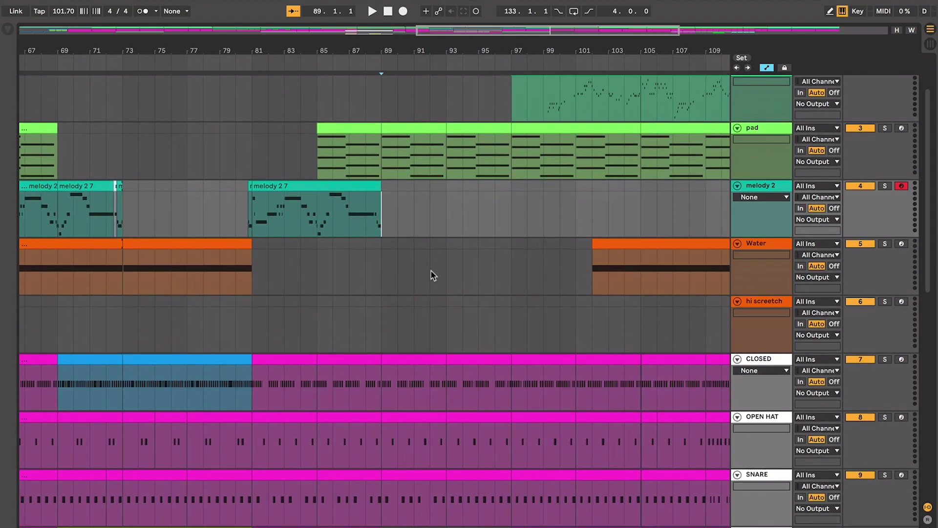
{"action": "scroll", "coordinate": [430, 271], "scroll_direction": "up", "scroll_amount": 6}
{"action": "scroll", "coordinate": [431, 271], "scroll_direction": "up", "scroll_amount": 3}
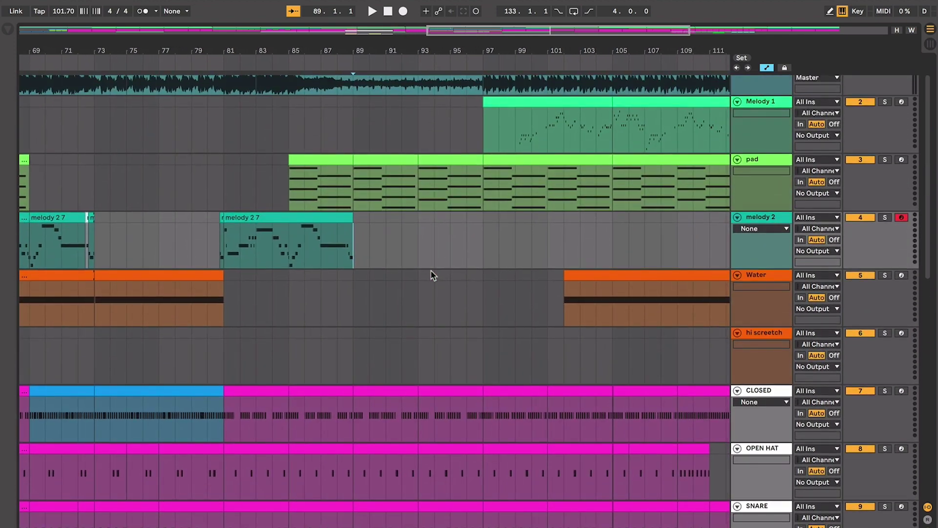
{"action": "key", "text": "space"}
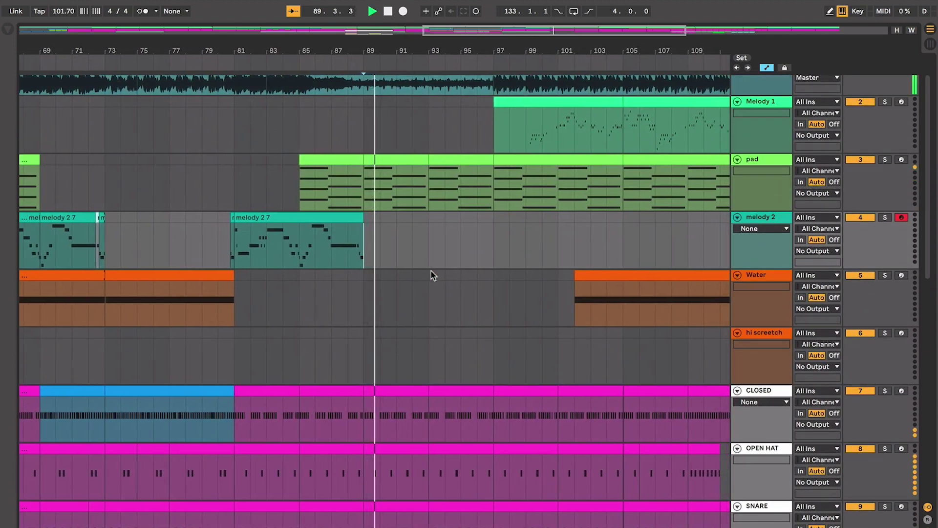
{"action": "key", "text": "space"}
Step: Examine the pad clips covering bars 89 to 93 and 93 to 97, leading up to the return of Melody 1
{"action": "left_click", "coordinate": [412, 204]}
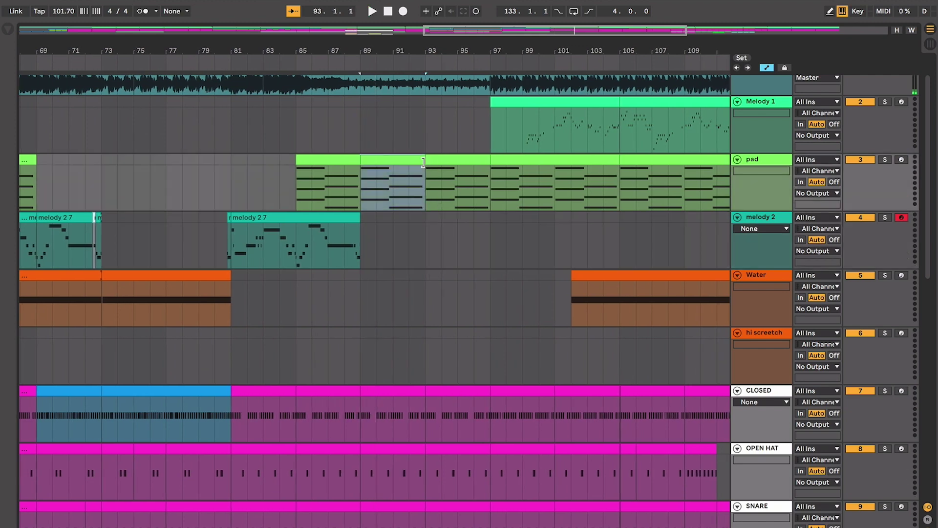
{"action": "left_click", "coordinate": [437, 161]}
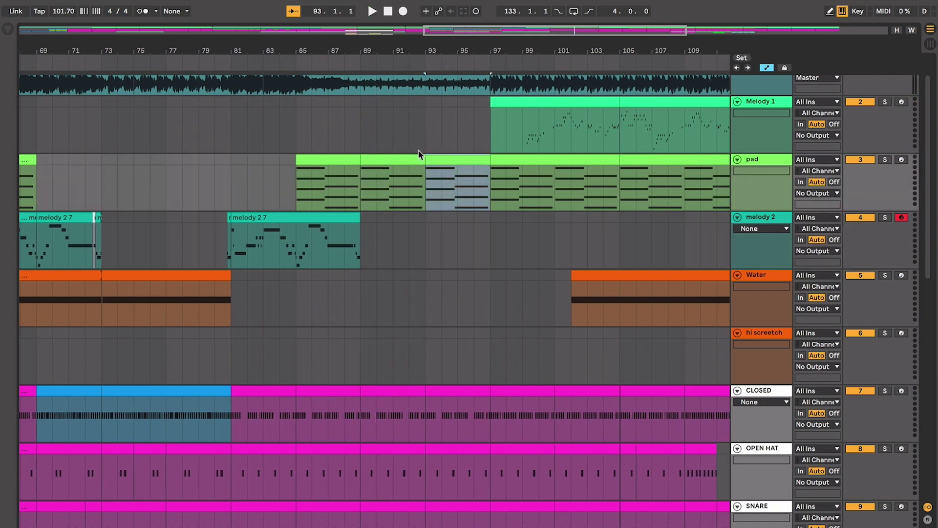
{"action": "scroll", "coordinate": [419, 150], "scroll_direction": "right", "scroll_amount": 5}
{"action": "scroll", "coordinate": [418, 151], "scroll_direction": "down", "scroll_amount": 2}
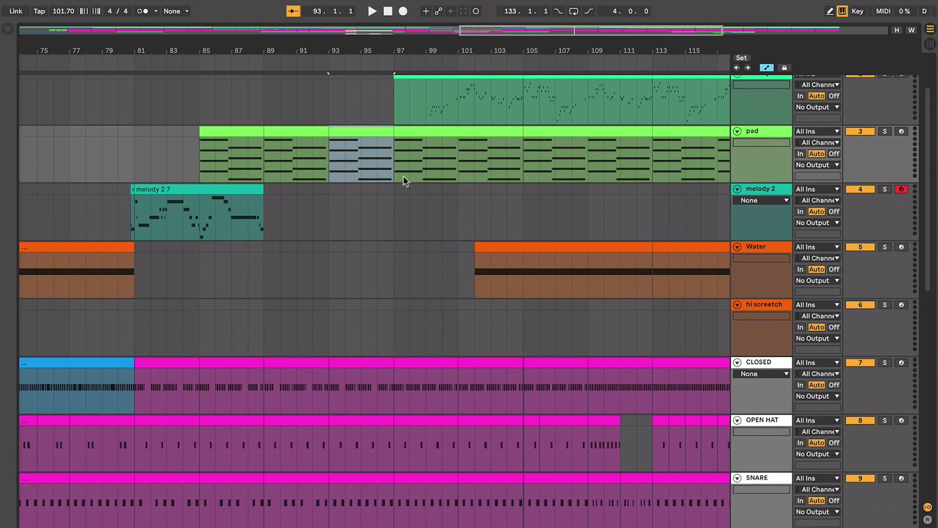
Step: Play briefly from bar 97, where Melody 1 re-enters, and examine the melodic and drum tracks at that point
{"action": "left_click", "coordinate": [395, 194]}
{"action": "scroll", "coordinate": [395, 193], "scroll_direction": "down", "scroll_amount": 3}
{"action": "key", "text": "space"}
{"action": "scroll", "coordinate": [396, 194], "scroll_direction": "up", "scroll_amount": 3}
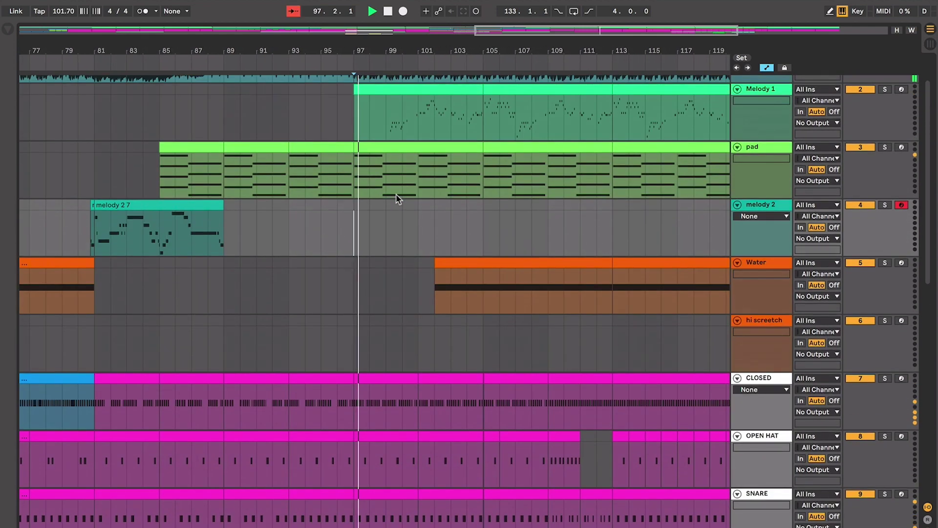
{"action": "key", "text": "space"}
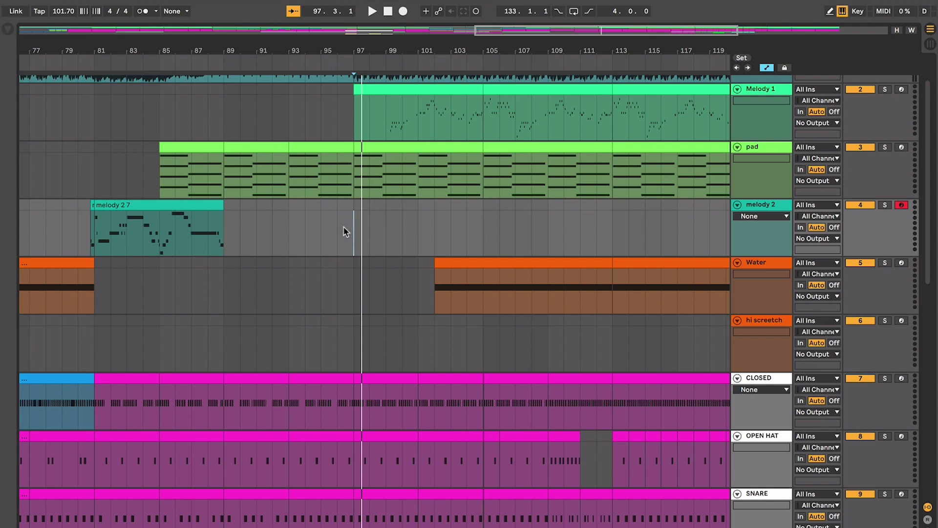
{"action": "left_click", "coordinate": [358, 234]}
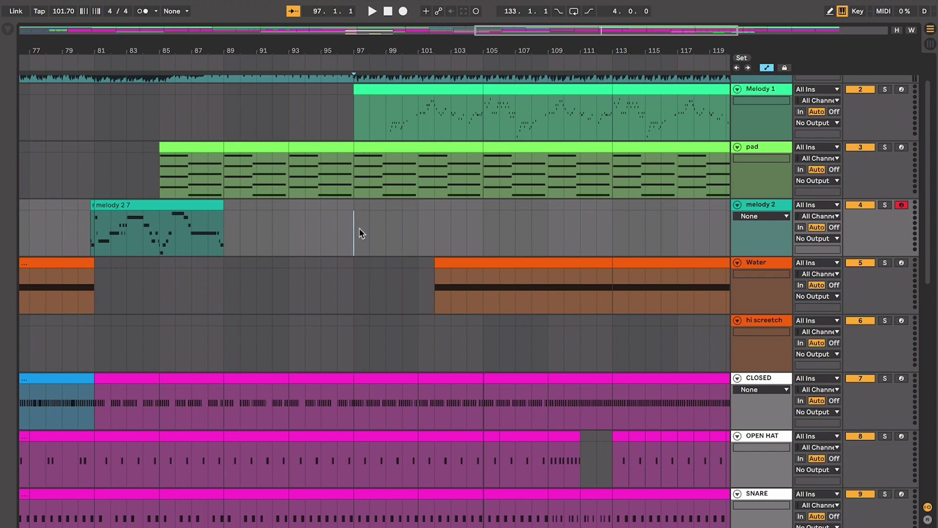
{"action": "scroll", "coordinate": [371, 345], "scroll_direction": "down", "scroll_amount": 6}
{"action": "scroll", "coordinate": [464, 419], "scroll_direction": "up", "scroll_amount": 7}
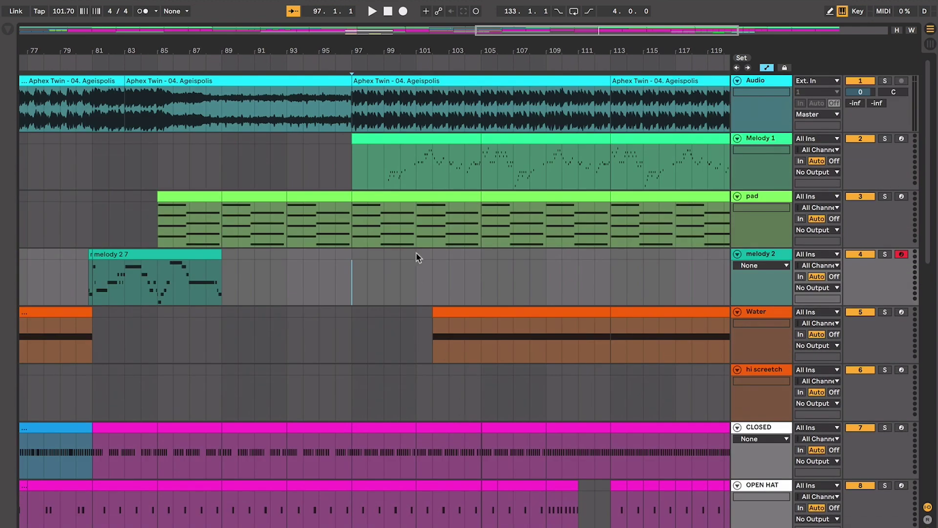
Step: Select the pad and Melody 1 clips spanning bars 97 to 105 and compare them with the neighbouring sections
{"action": "left_click", "coordinate": [398, 198]}
{"action": "scroll", "coordinate": [364, 223], "scroll_direction": "left", "scroll_amount": 10}
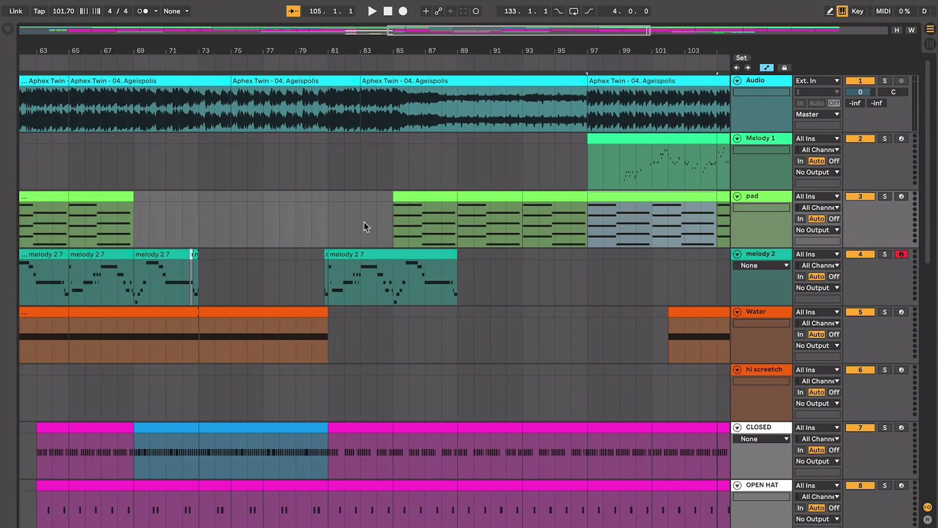
{"action": "scroll", "coordinate": [364, 226], "scroll_direction": "right", "scroll_amount": 13}
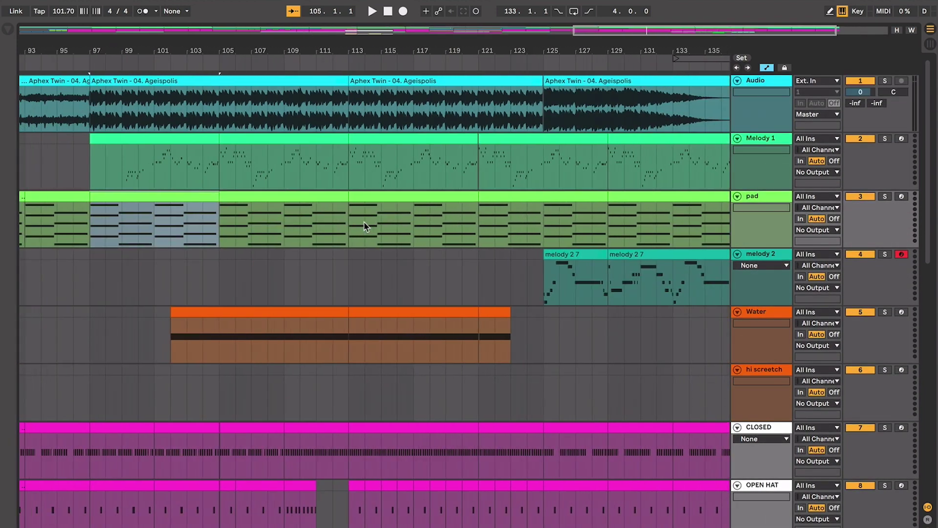
{"action": "left_click", "coordinate": [194, 174]}
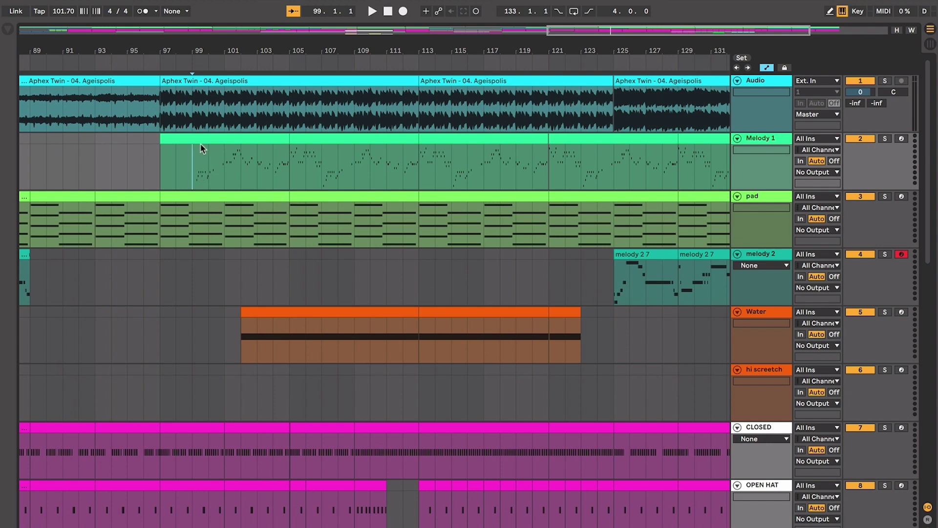
{"action": "double_click", "coordinate": [202, 155]}
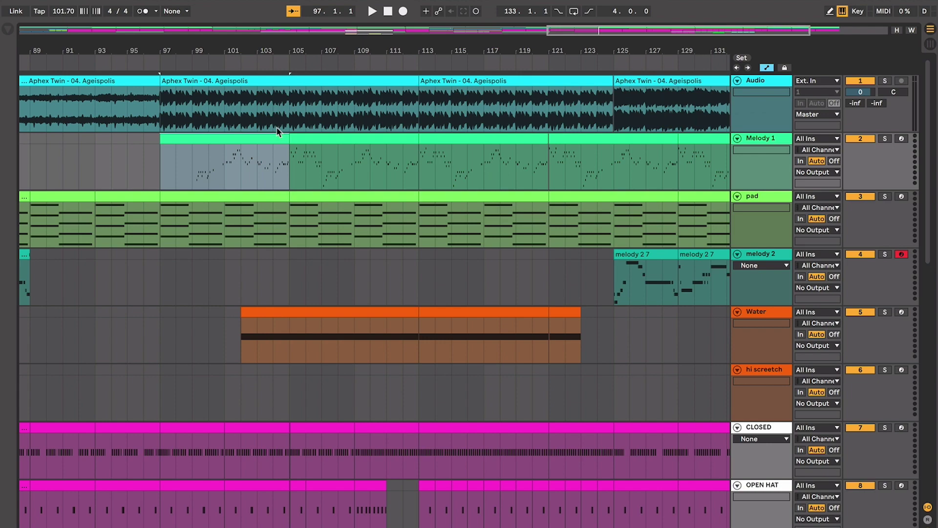
Step: Examine the open hat, snare, kick and percussion changes between bars 109 and 113, and mark bar 109 on the OPEN HAT track
{"action": "left_click", "coordinate": [312, 144]}
{"action": "scroll", "coordinate": [315, 195], "scroll_direction": "down", "scroll_amount": 8}
{"action": "left_click", "coordinate": [314, 194]}
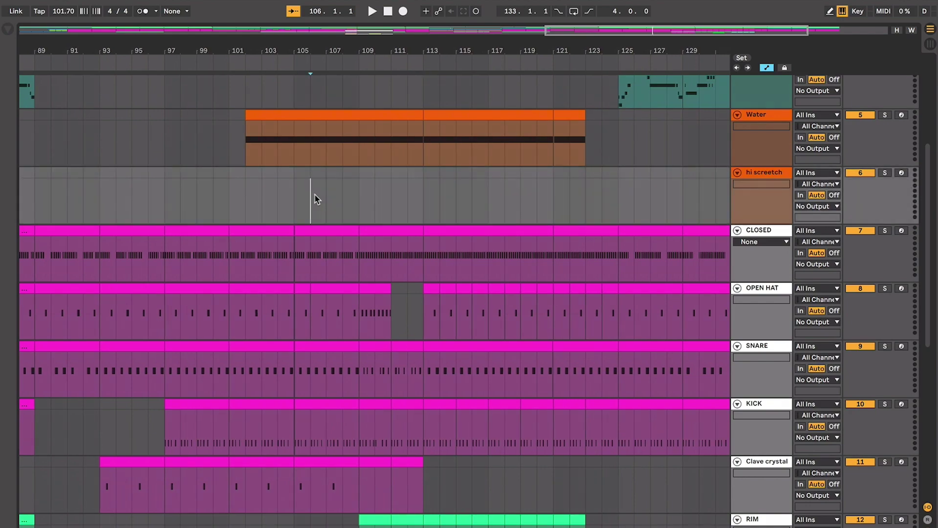
{"action": "left_click_drag", "start_coordinate": [362, 312], "coordinate": [413, 497]}
{"action": "left_click", "coordinate": [394, 398]}
{"action": "scroll", "coordinate": [393, 398], "scroll_direction": "up", "scroll_amount": 3}
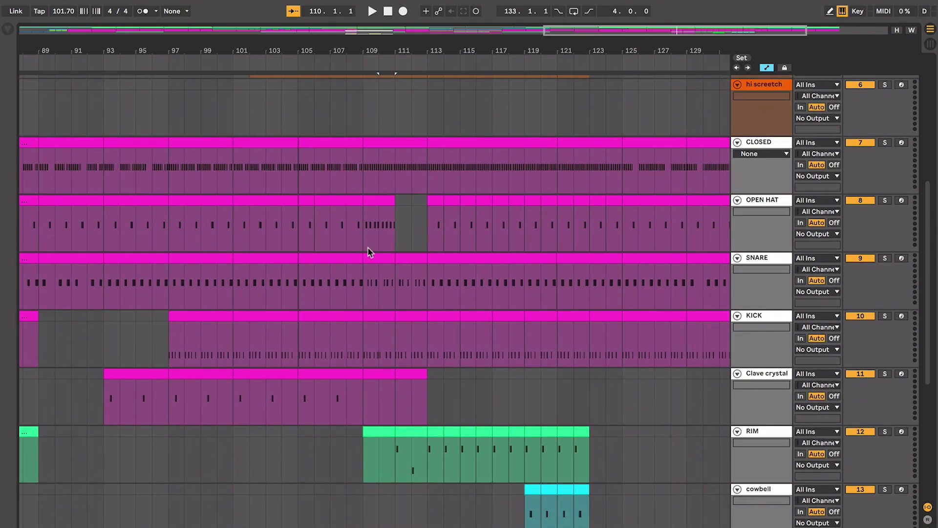
{"action": "scroll", "coordinate": [368, 248], "scroll_direction": "up", "scroll_amount": 2}
{"action": "left_click", "coordinate": [361, 247]}
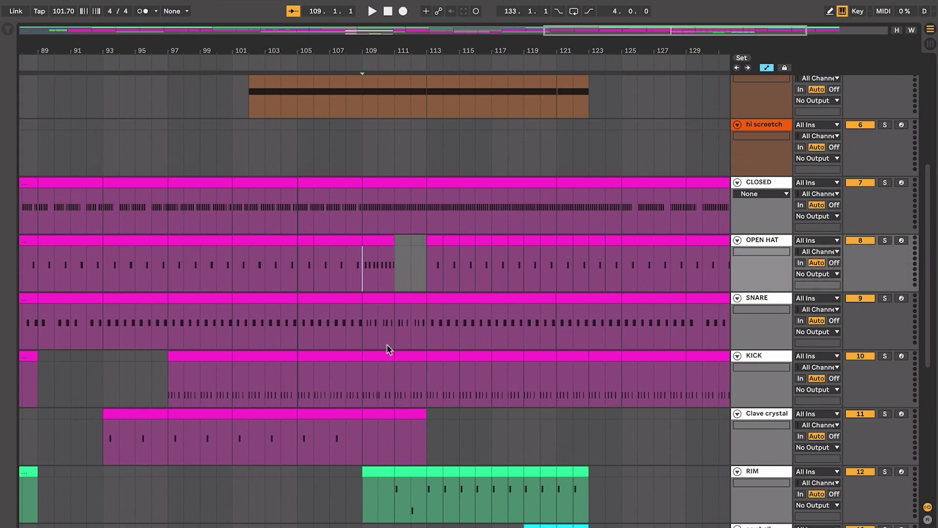
Step: Play the drum variation briefly from bar 109 and find the earlier drum section around bars 41 to 57
{"action": "scroll", "coordinate": [387, 348], "scroll_direction": "up", "scroll_amount": 3}
{"action": "scroll", "coordinate": [386, 348], "scroll_direction": "left", "scroll_amount": 5}
{"action": "scroll", "coordinate": [387, 349], "scroll_direction": "down", "scroll_amount": 1}
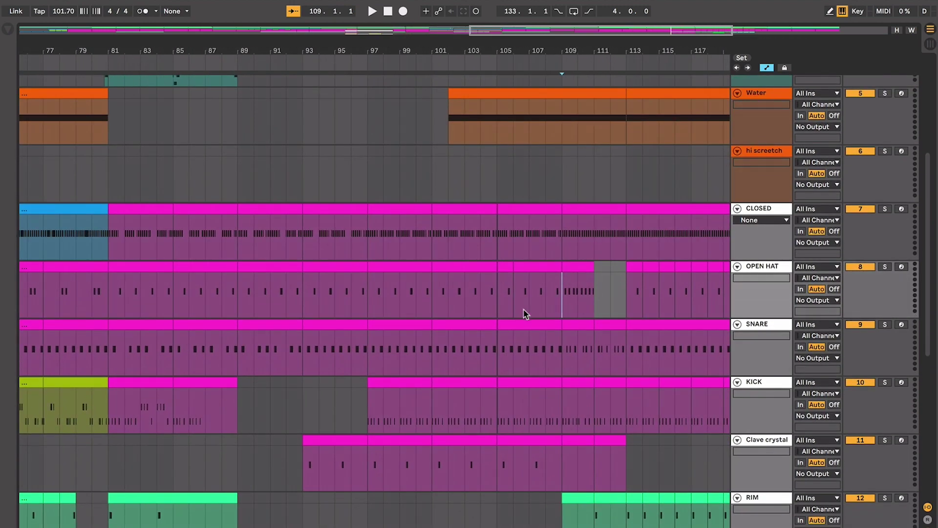
{"action": "key", "text": "space"}
{"action": "scroll", "coordinate": [525, 315], "scroll_direction": "left", "scroll_amount": 15}
{"action": "scroll", "coordinate": [519, 314], "scroll_direction": "down", "scroll_amount": 3}
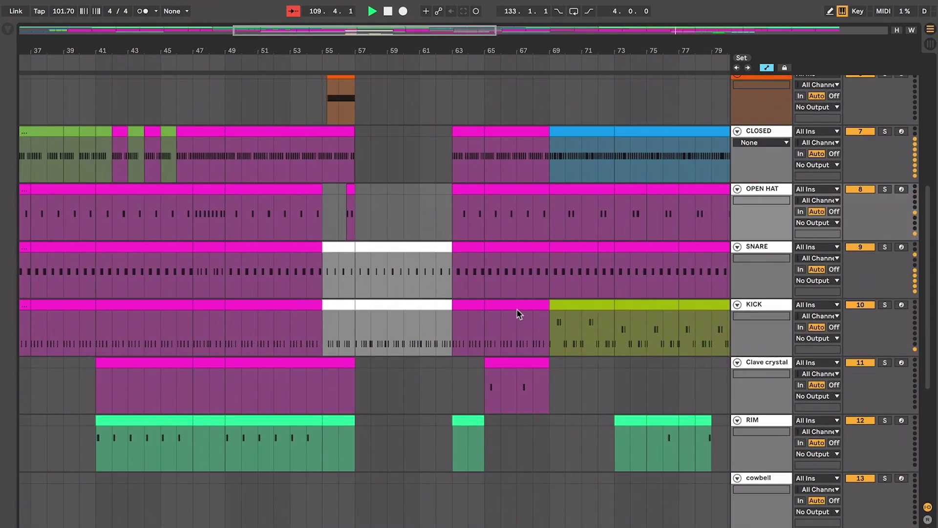
{"action": "key", "text": "space"}
Step: Select the OPEN HAT clip at bars 47 to 49 and play it briefly to compare it with the variation at bar 109
{"action": "left_click", "coordinate": [200, 190]}
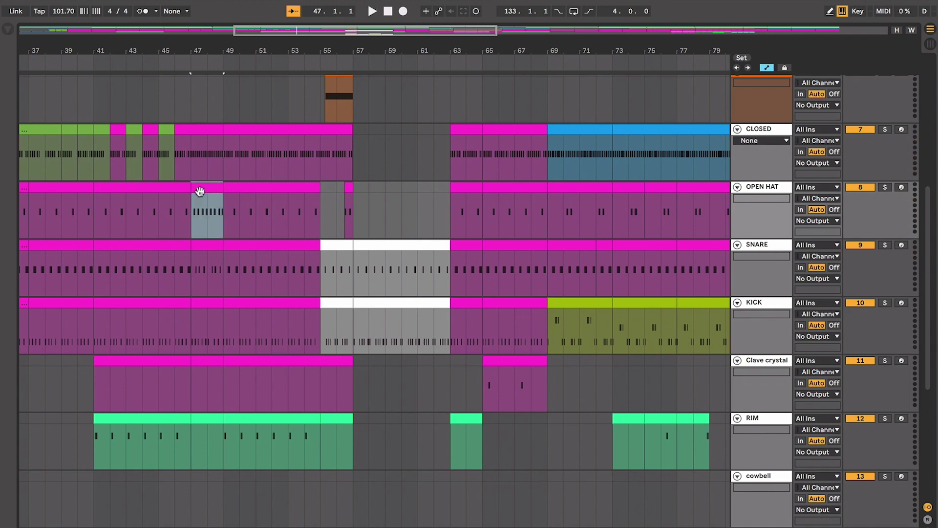
{"action": "key", "text": "space"}
{"action": "scroll", "coordinate": [438, 218], "scroll_direction": "right", "scroll_amount": 5}
{"action": "scroll", "coordinate": [438, 218], "scroll_direction": "up", "scroll_amount": 1}
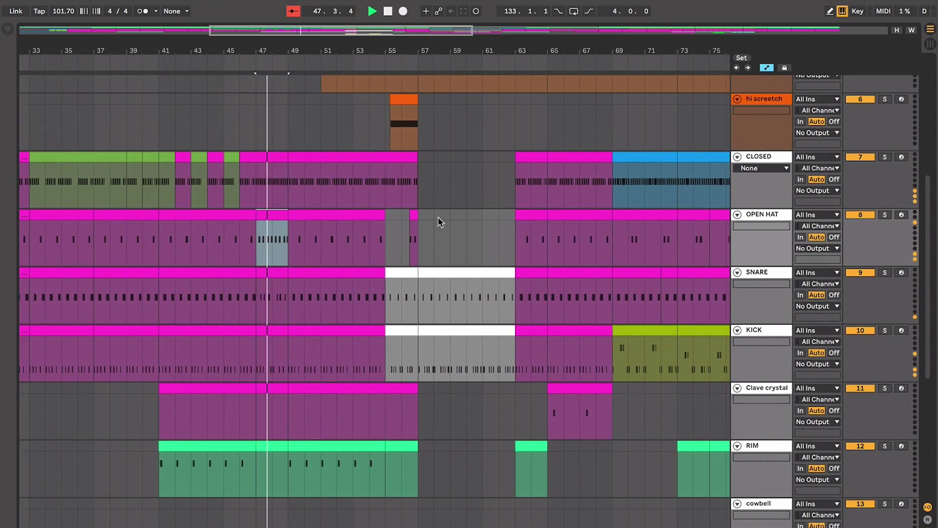
{"action": "key", "text": "space"}
Step: Return to bar 102, select the Water clip that starts there, and examine its place in a wider view of the arrangement
{"action": "scroll", "coordinate": [285, 259], "scroll_direction": "right", "scroll_amount": 10}
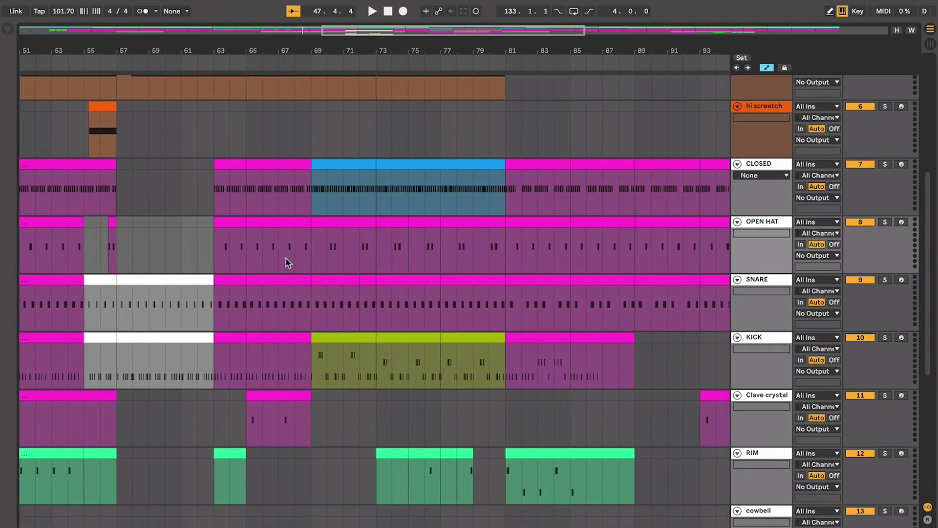
{"action": "scroll", "coordinate": [285, 259], "scroll_direction": "right", "scroll_amount": 15}
{"action": "scroll", "coordinate": [286, 259], "scroll_direction": "up", "scroll_amount": 5}
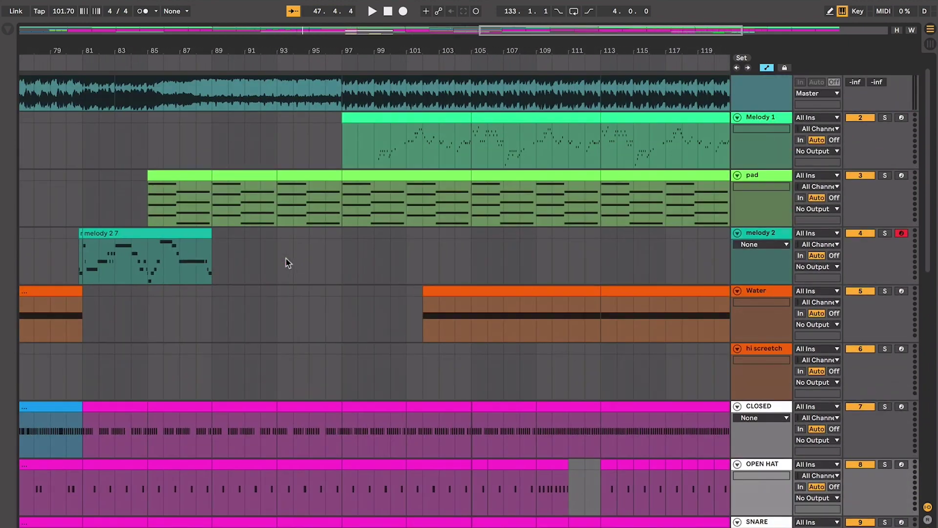
{"action": "scroll", "coordinate": [286, 262], "scroll_direction": "down", "scroll_amount": 2}
{"action": "scroll", "coordinate": [286, 263], "scroll_direction": "right", "scroll_amount": 2}
{"action": "left_click", "coordinate": [390, 226]}
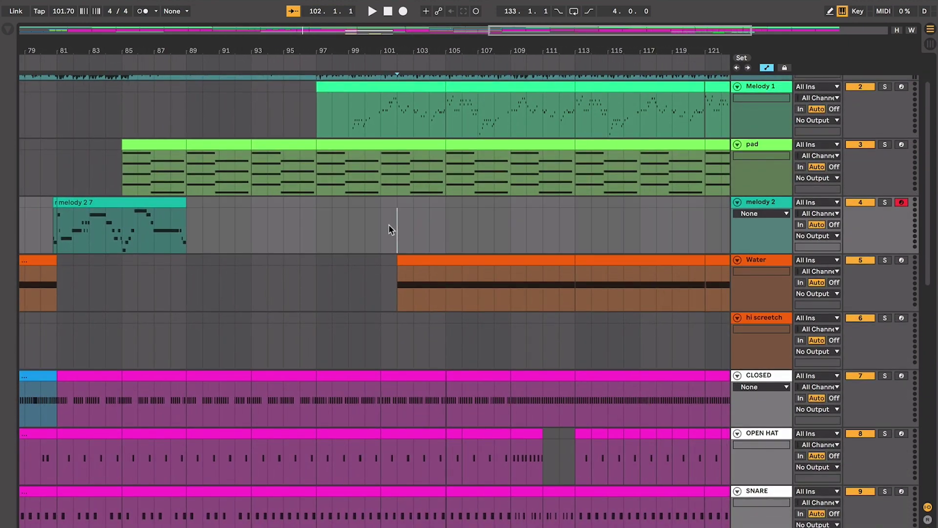
{"action": "left_click", "coordinate": [445, 251]}
{"action": "left_click", "coordinate": [446, 257]}
{"action": "key", "text": "minus"}
{"action": "key", "text": "minus"}
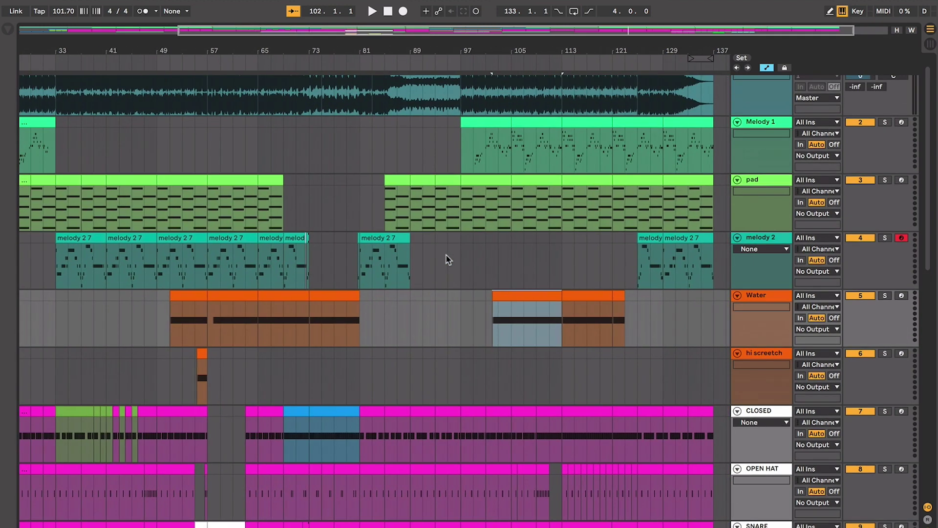
Step: Compare the Melody 1 clips at bars 97 and 17, marking the empty Water stretch from bar 15 to 31
{"action": "left_click", "coordinate": [510, 158]}
{"action": "scroll", "coordinate": [501, 119], "scroll_direction": "left", "scroll_amount": 5}
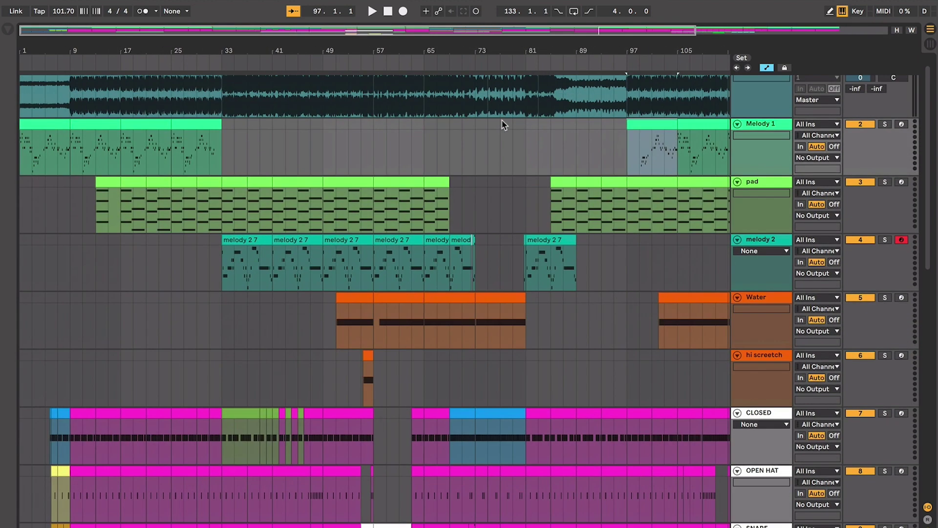
{"action": "scroll", "coordinate": [501, 119], "scroll_direction": "up", "scroll_amount": 1}
{"action": "left_click", "coordinate": [128, 141]}
{"action": "left_click_drag", "start_coordinate": [206, 317], "coordinate": [103, 325]}
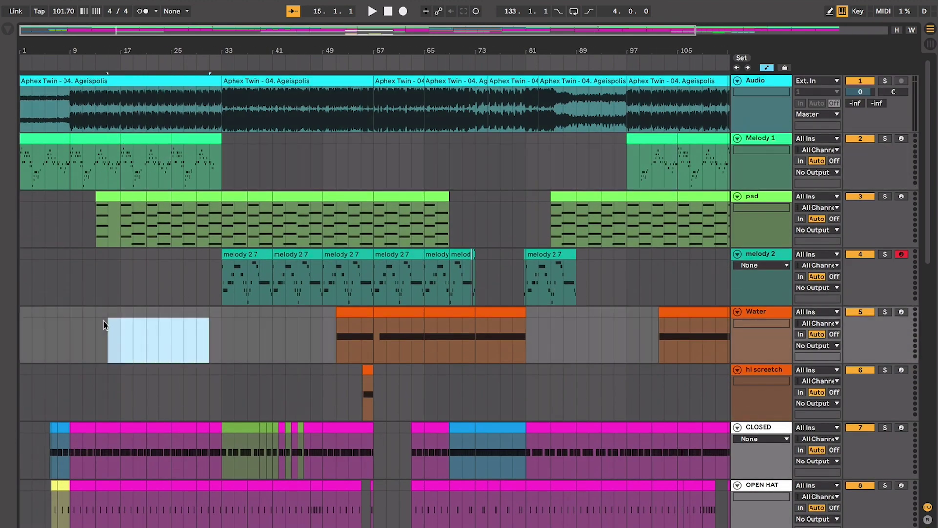
{"action": "left_click", "coordinate": [148, 136]}
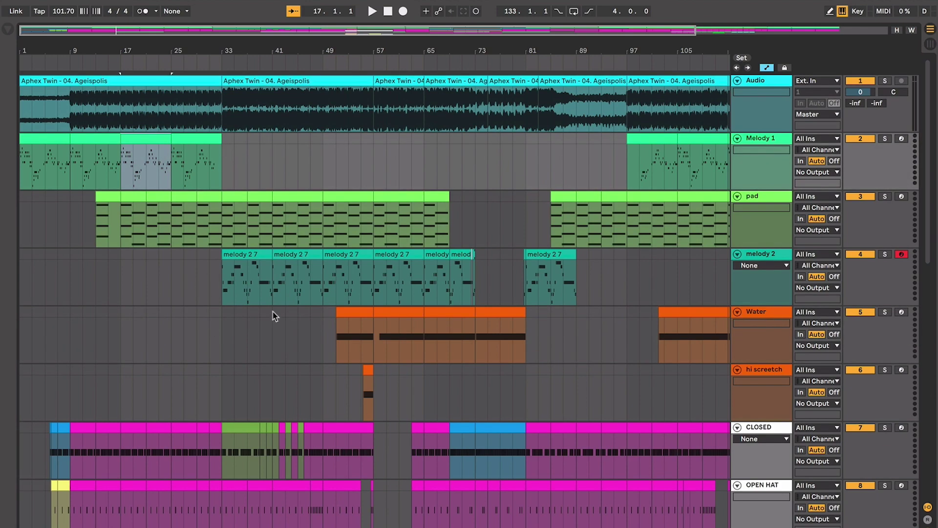
Step: Return to the section after bar 97 and mark bar 107 on the melody 2 track above the Water clips
{"action": "scroll", "coordinate": [272, 312], "scroll_direction": "right", "scroll_amount": 5}
{"action": "scroll", "coordinate": [273, 312], "scroll_direction": "down", "scroll_amount": 1}
{"action": "left_click", "coordinate": [508, 133]}
{"action": "scroll", "coordinate": [505, 231], "scroll_direction": "down", "scroll_amount": 3}
{"action": "left_click", "coordinate": [489, 141]}
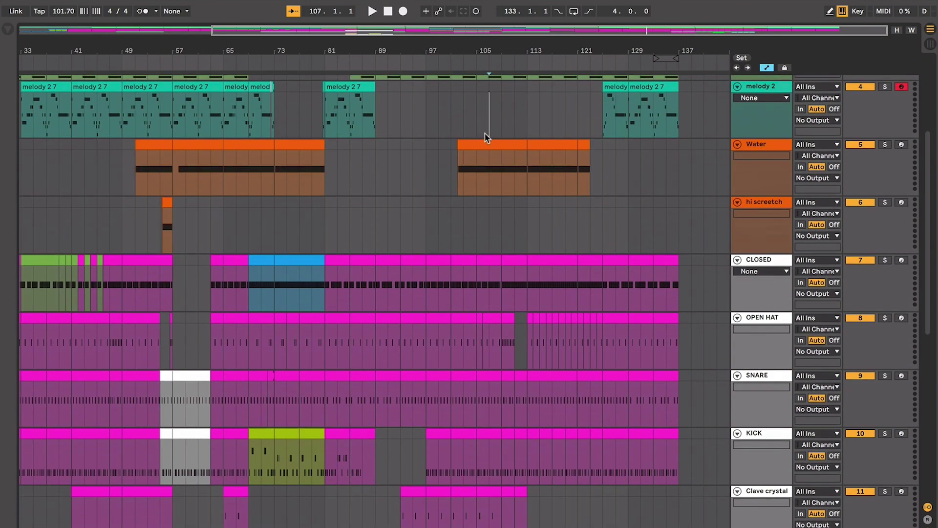
Step: Mark bar 113 at the end of the Clave crystal clip and examine the drum and percussion tracks around it in a closer view
{"action": "scroll", "coordinate": [488, 140], "scroll_direction": "down", "scroll_amount": 1}
{"action": "scroll", "coordinate": [486, 137], "scroll_direction": "down", "scroll_amount": 2}
{"action": "left_click", "coordinate": [527, 344]}
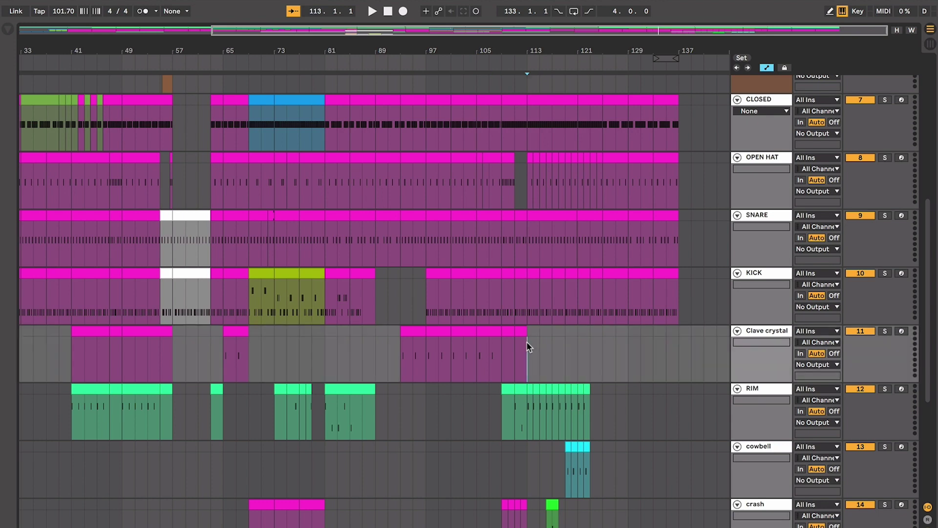
{"action": "key", "text": "plus"}
{"action": "key", "text": "plus"}
{"action": "key", "text": "plus"}
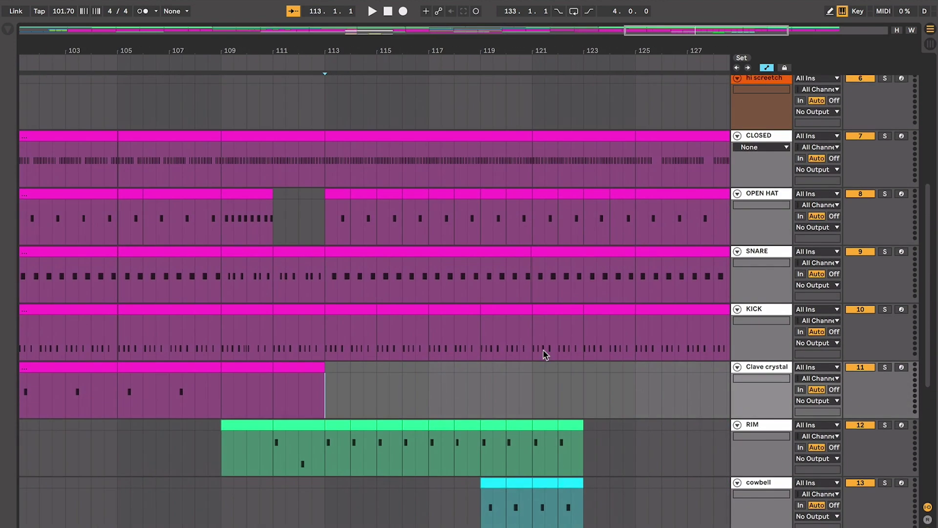
Step: Mark bar 119 on the Clave crystal track, where the cowbell clips start, and listen to the section from there
{"action": "scroll", "coordinate": [508, 373], "scroll_direction": "down", "scroll_amount": 1}
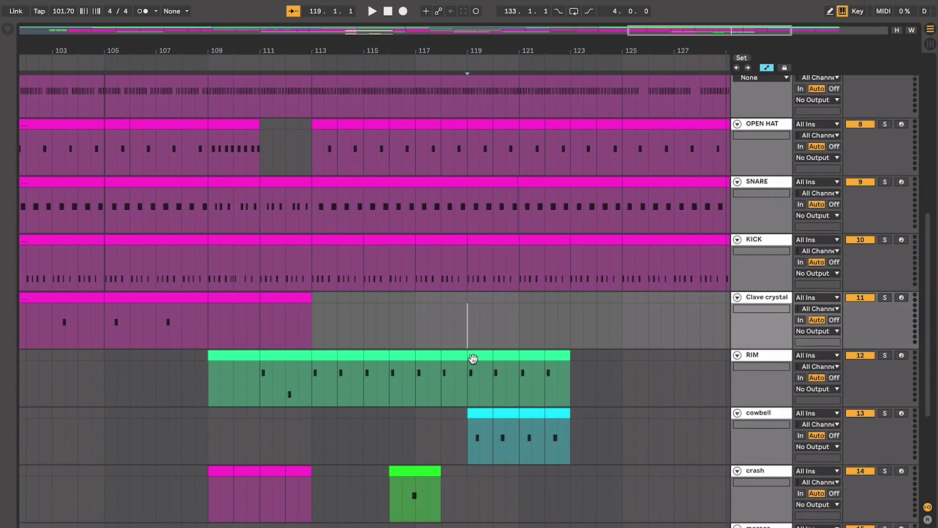
{"action": "left_click_drag", "start_coordinate": [468, 359], "coordinate": [492, 361]}
{"action": "left_click_drag", "start_coordinate": [468, 415], "coordinate": [492, 415]}
{"action": "left_click", "coordinate": [467, 327]}
{"action": "key", "text": "space"}
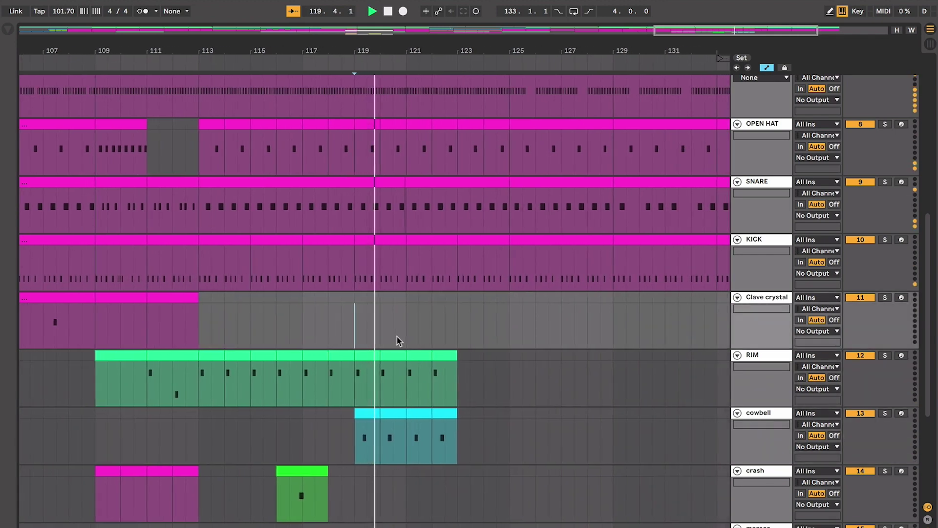
{"action": "scroll", "coordinate": [400, 336], "scroll_direction": "up", "scroll_amount": 4}
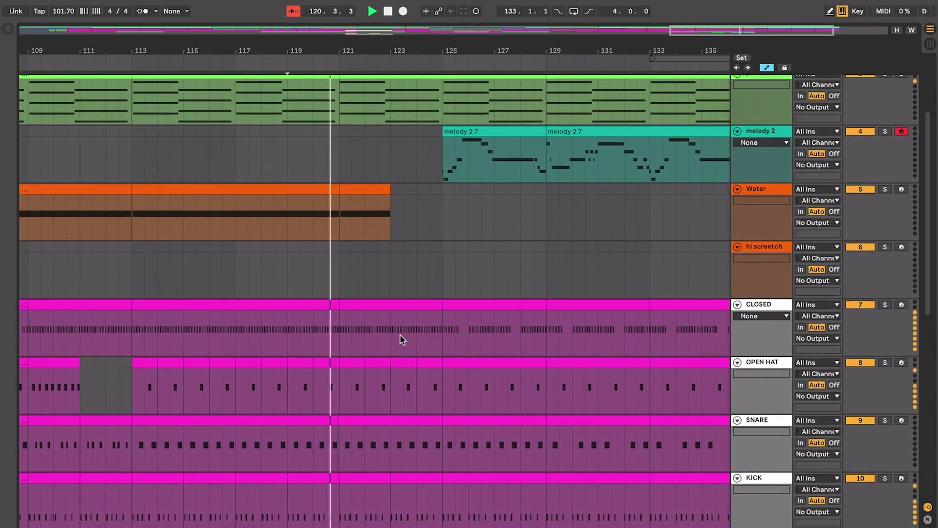
{"action": "key", "text": "space"}
Step: Select the melody 2 clip at bar 125, listen from it, and select the following melody 2 clip at bar 129 during playback
{"action": "scroll", "coordinate": [441, 145], "scroll_direction": "up", "scroll_amount": 3}
{"action": "scroll", "coordinate": [441, 145], "scroll_direction": "down", "scroll_amount": 1}
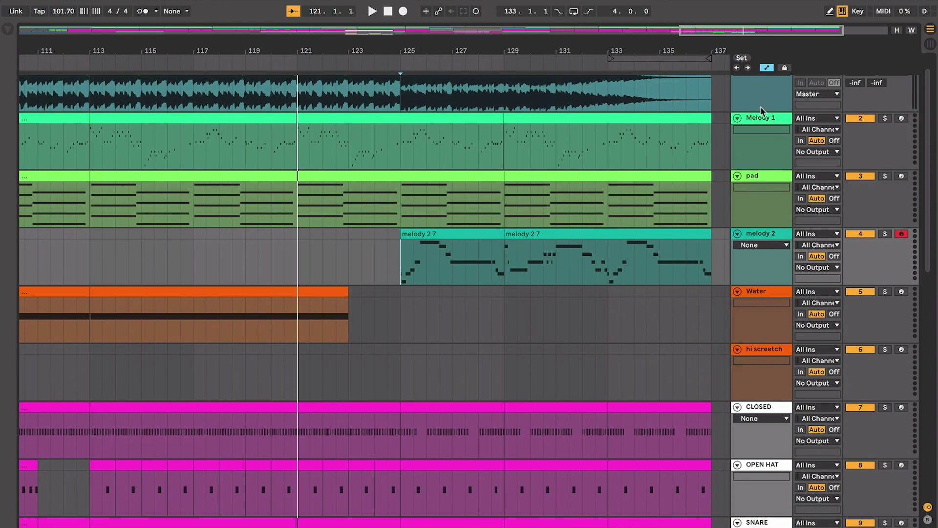
{"action": "left_click", "coordinate": [763, 120]}
{"action": "left_click", "coordinate": [755, 233]}
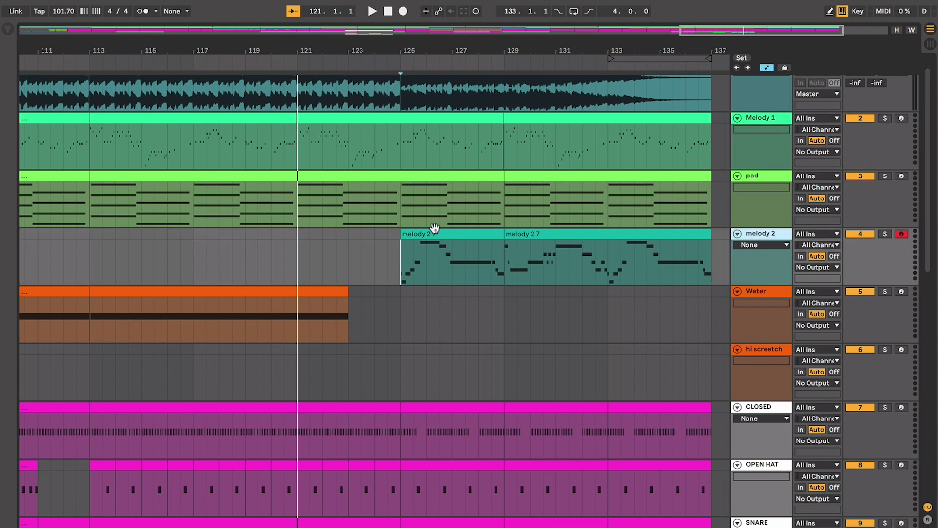
{"action": "left_click", "coordinate": [436, 232]}
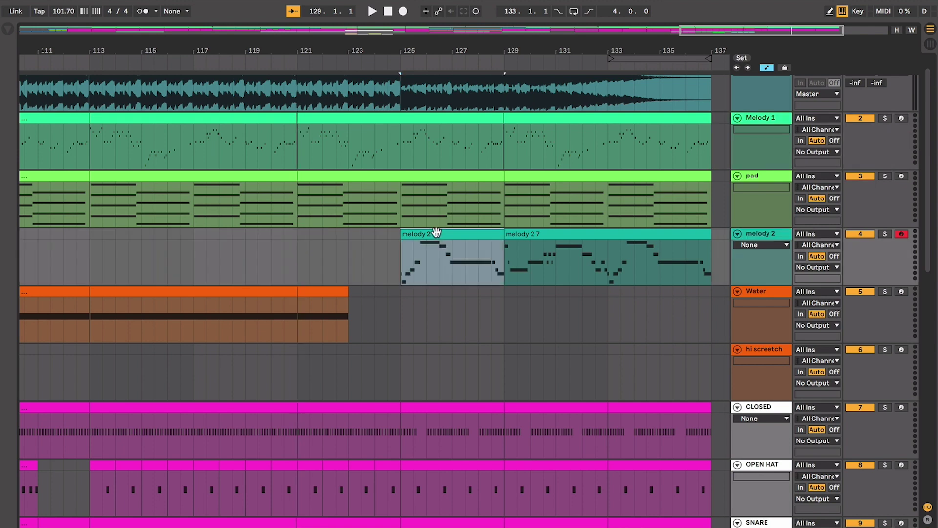
{"action": "key", "text": "space"}
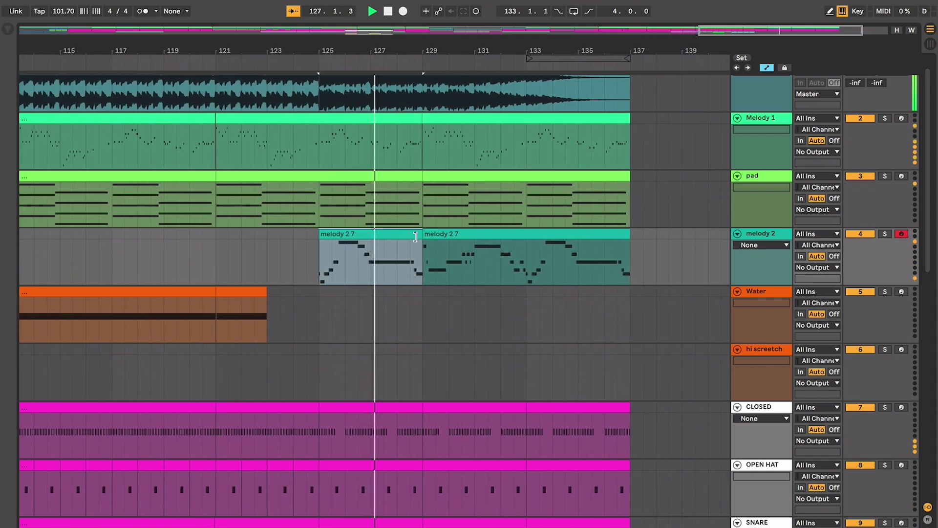
{"action": "left_click", "coordinate": [418, 238]}
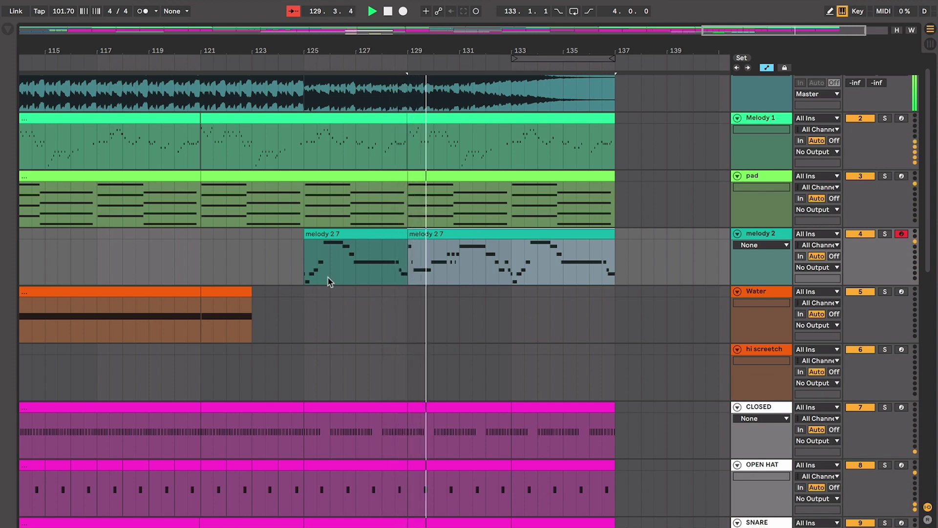
{"action": "key", "text": "space"}
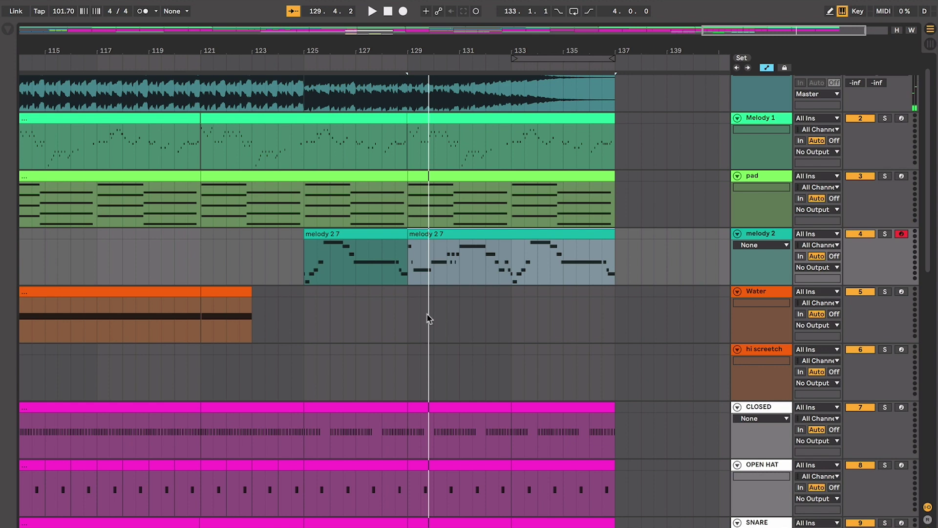
Step: Compare the Melody 1 and melody 2 clips that start at bar 129 in a wider view of the ending
{"action": "left_click", "coordinate": [427, 315]}
{"action": "scroll", "coordinate": [419, 313], "scroll_direction": "right", "scroll_amount": 3}
{"action": "scroll", "coordinate": [419, 313], "scroll_direction": "down", "scroll_amount": 3}
{"action": "scroll", "coordinate": [418, 313], "scroll_direction": "up", "scroll_amount": 1}
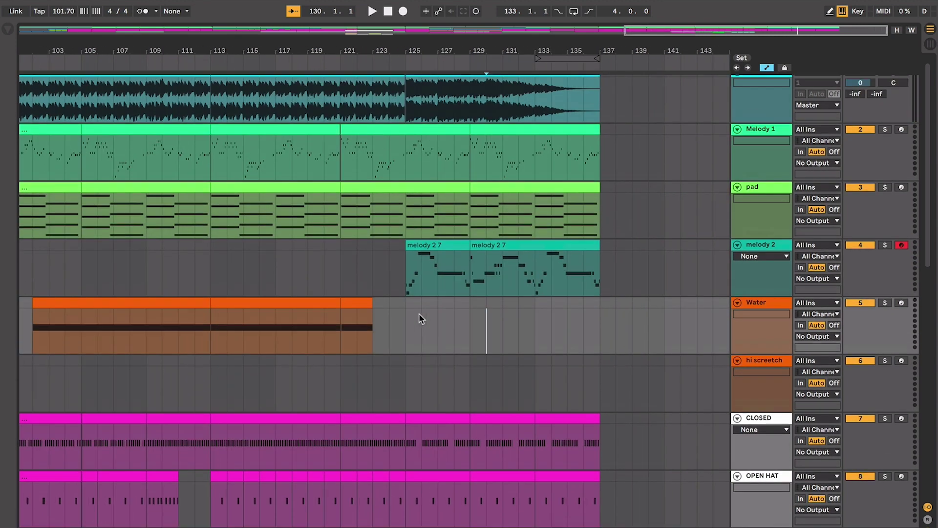
{"action": "scroll", "coordinate": [419, 317], "scroll_direction": "up", "scroll_amount": 1}
{"action": "left_click", "coordinate": [507, 134]}
{"action": "left_click", "coordinate": [523, 251]}
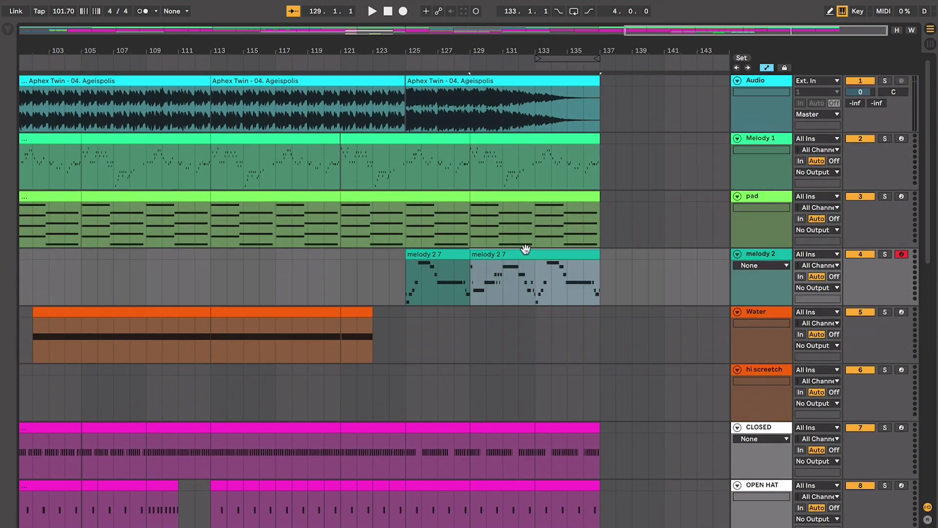
{"action": "left_click", "coordinate": [524, 152]}
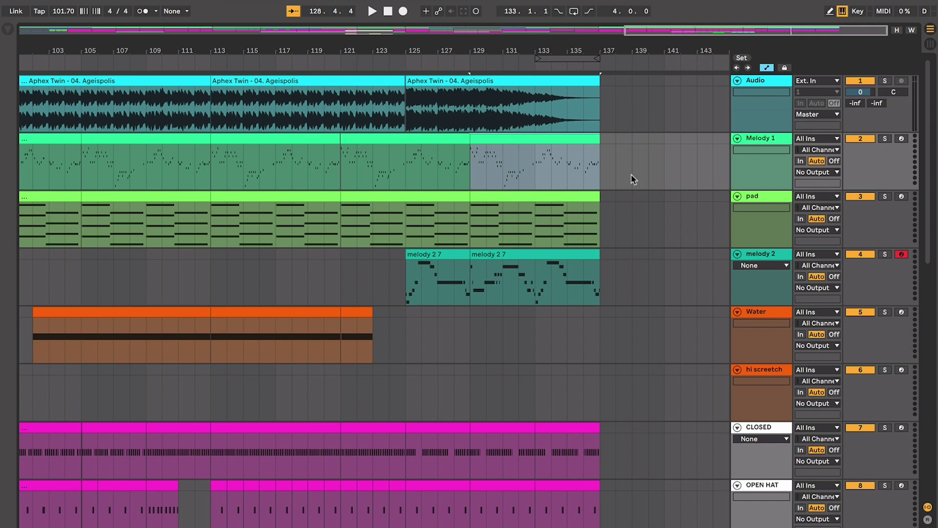
{"action": "left_click", "coordinate": [500, 266]}
{"action": "left_click", "coordinate": [489, 142]}
Step: Examine the drum tracks beneath the ending and mark bar 137 at the end of the last Melody 1 clip
{"action": "scroll", "coordinate": [489, 141], "scroll_direction": "down", "scroll_amount": 6}
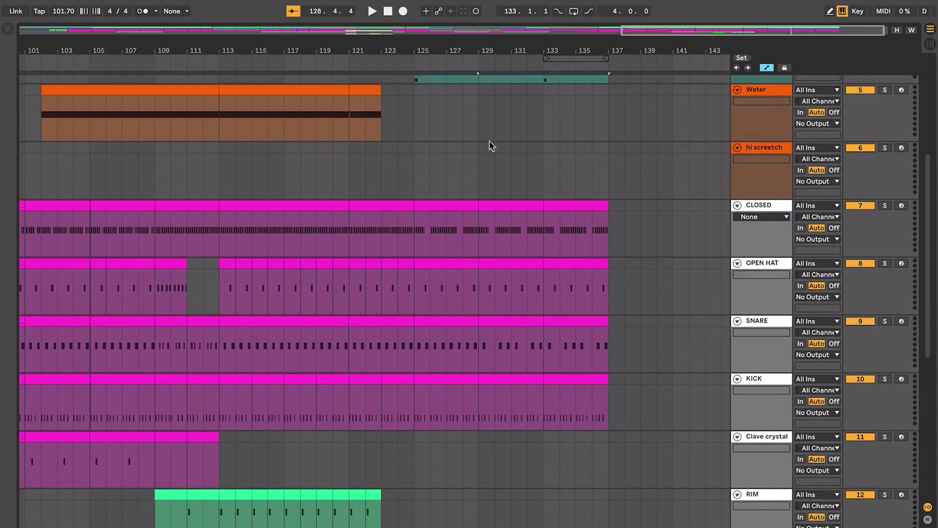
{"action": "scroll", "coordinate": [491, 146], "scroll_direction": "up", "scroll_amount": 6}
{"action": "left_click", "coordinate": [599, 186]}
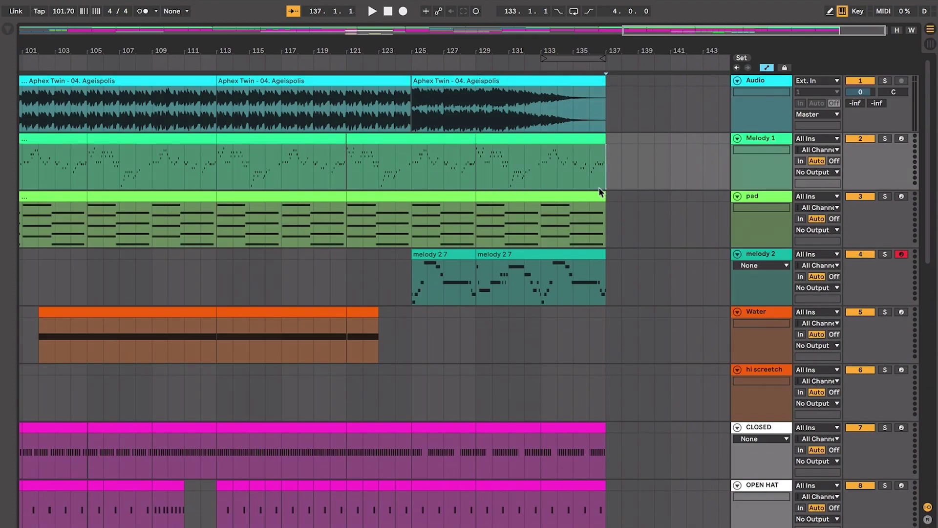
{"action": "scroll", "coordinate": [599, 187], "scroll_direction": "down", "scroll_amount": 2}
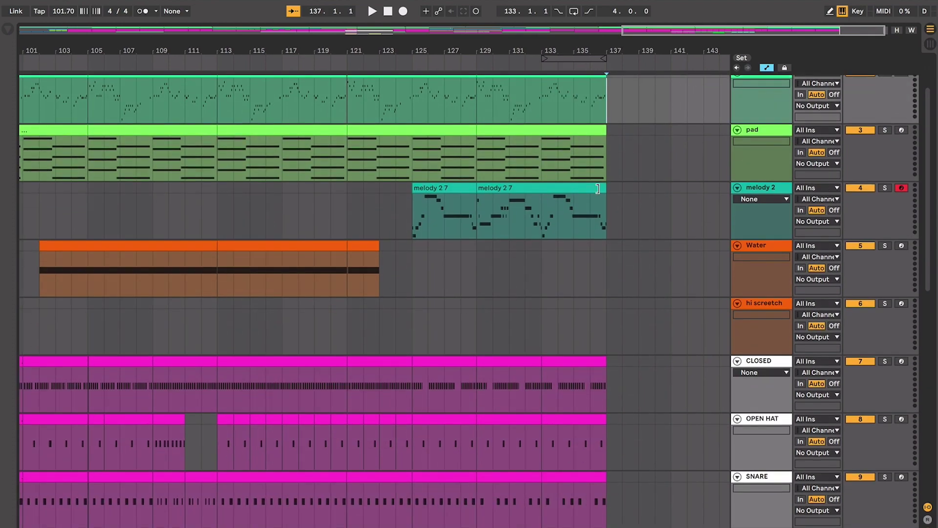
Step: Show the whole arrangement and compare its melodic layers, selecting the melody 2 clip at bar 41, the pad beneath Melody 1's gap and the Water clip at bar 57
{"action": "scroll", "coordinate": [599, 186], "scroll_direction": "down", "scroll_amount": 3}
{"action": "scroll", "coordinate": [601, 192], "scroll_direction": "down", "scroll_amount": 3}
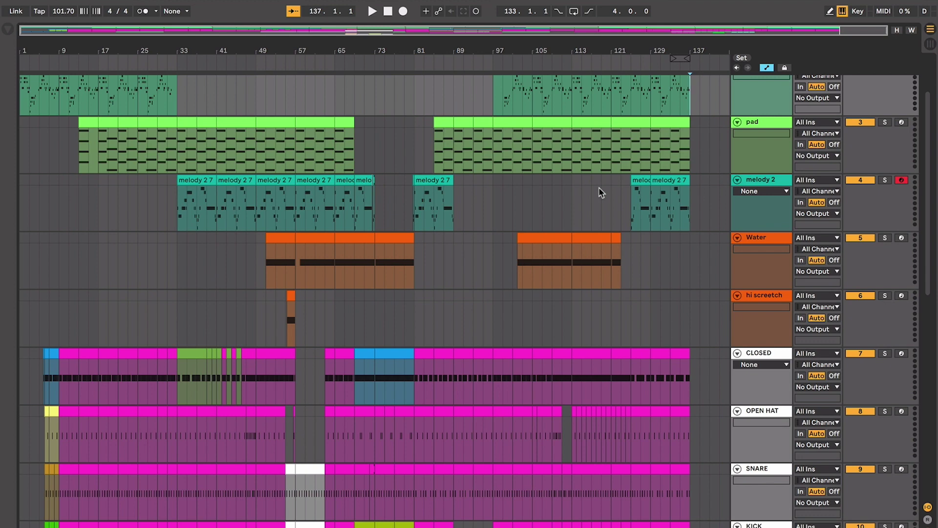
{"action": "scroll", "coordinate": [599, 188], "scroll_direction": "up", "scroll_amount": 3}
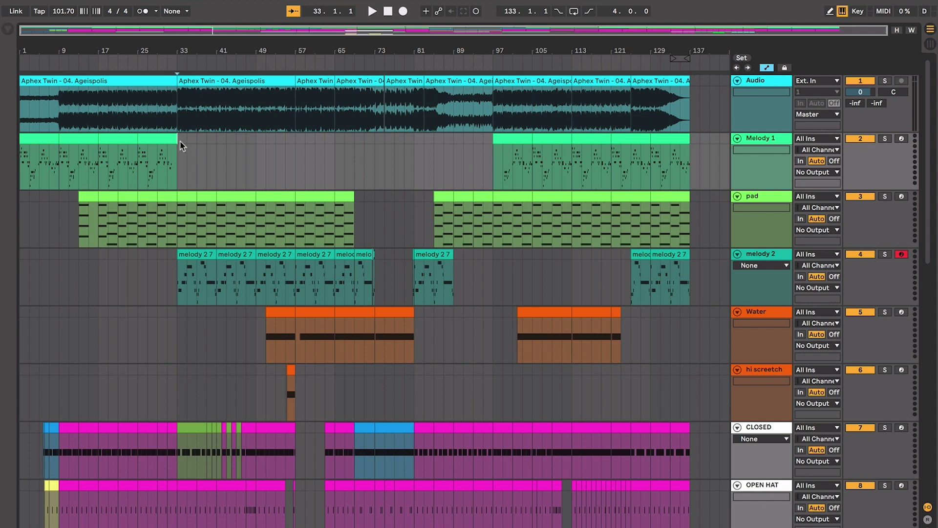
{"action": "left_click", "coordinate": [228, 260]}
{"action": "left_click", "coordinate": [210, 199]}
{"action": "left_click", "coordinate": [316, 312]}
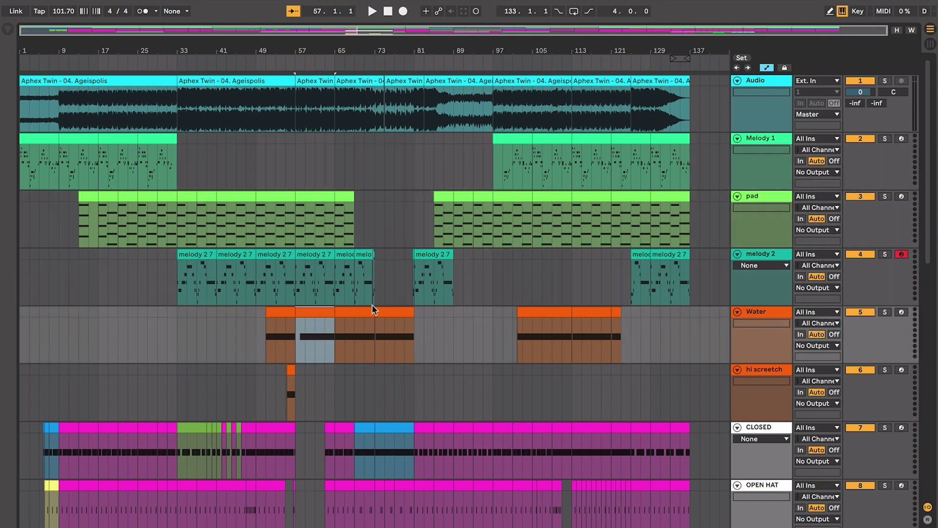
Step: Highlight the Melody 1 to Water tracks across the whole arrangement, clear that at bar 101, and highlight only Melody 1 to melody 2
{"action": "left_click_drag", "start_coordinate": [700, 355], "coordinate": [7, 147]}
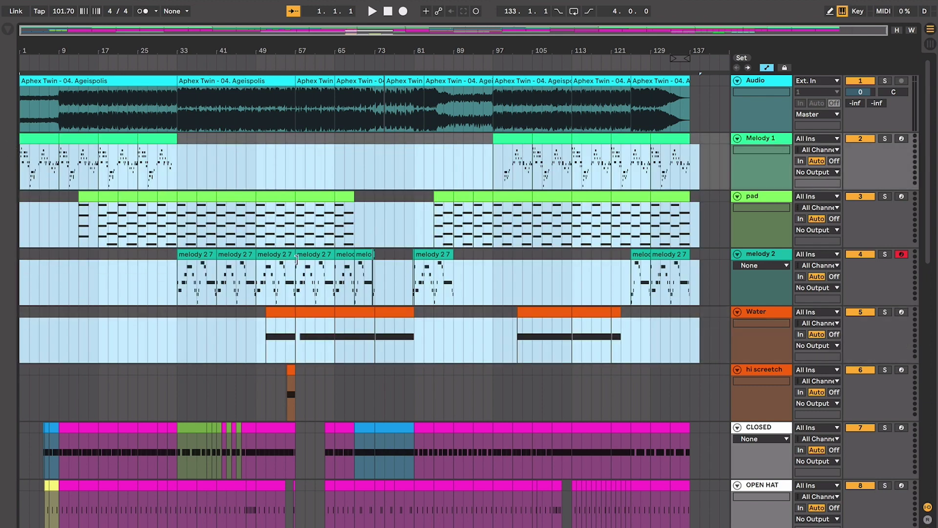
{"action": "left_click", "coordinate": [511, 284]}
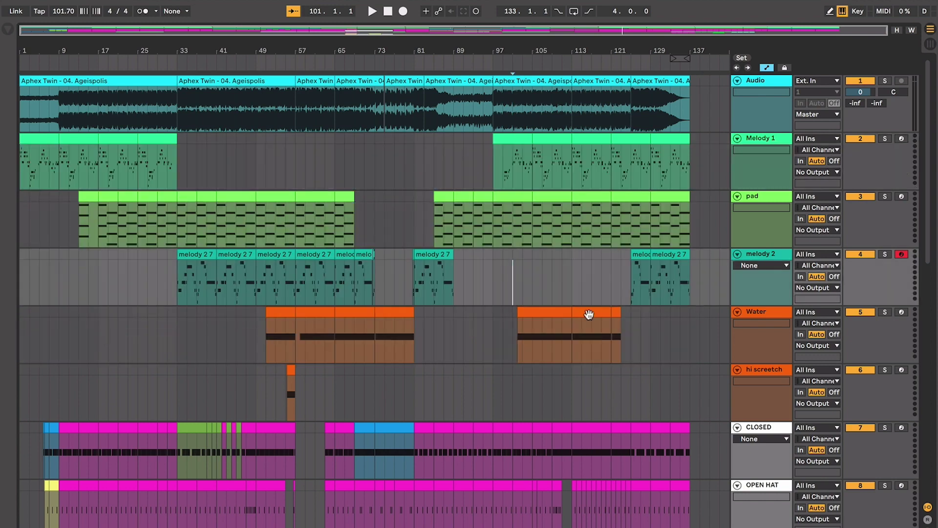
{"action": "left_click_drag", "start_coordinate": [697, 274], "coordinate": [15, 149]}
Step: Examine the drum and percussion tracks down to white noise, marking bar 41 on the SNARE track
{"action": "scroll", "coordinate": [159, 197], "scroll_direction": "down", "scroll_amount": 10}
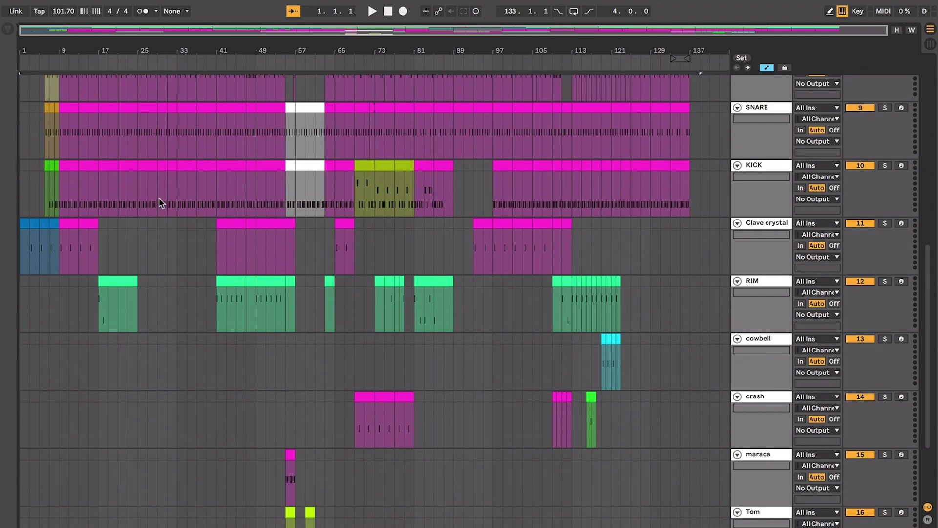
{"action": "left_click", "coordinate": [216, 139]}
{"action": "scroll", "coordinate": [218, 147], "scroll_direction": "down", "scroll_amount": 3}
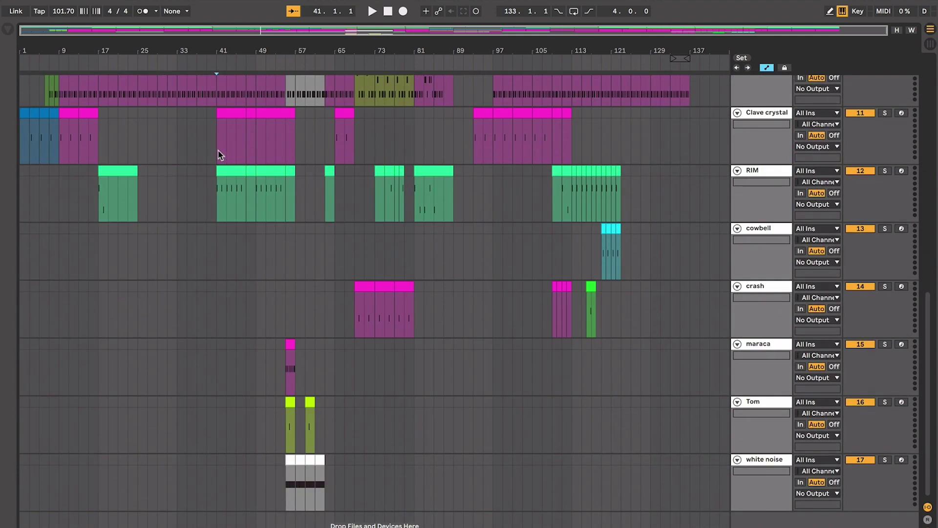
{"action": "scroll", "coordinate": [299, 239], "scroll_direction": "up", "scroll_amount": 2}
Step: Select the KICK clip at bar 73, inspect its pattern in a close view and listen to it
{"action": "left_click", "coordinate": [386, 123]}
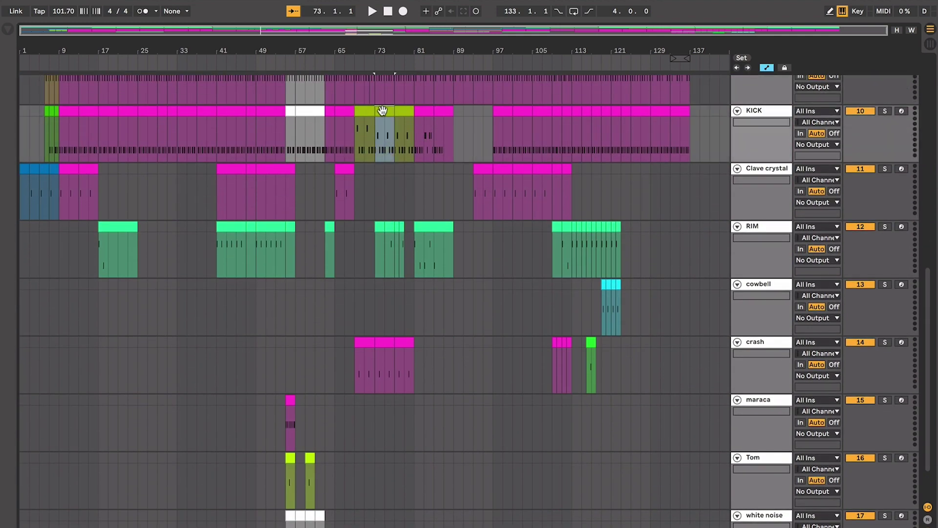
{"action": "key", "text": "z"}
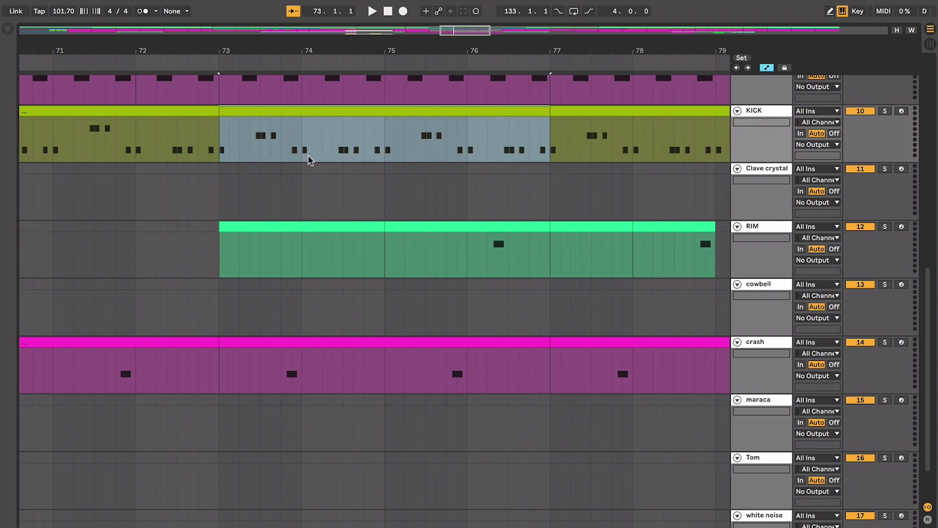
{"action": "key", "text": "space"}
{"action": "key", "text": "x"}
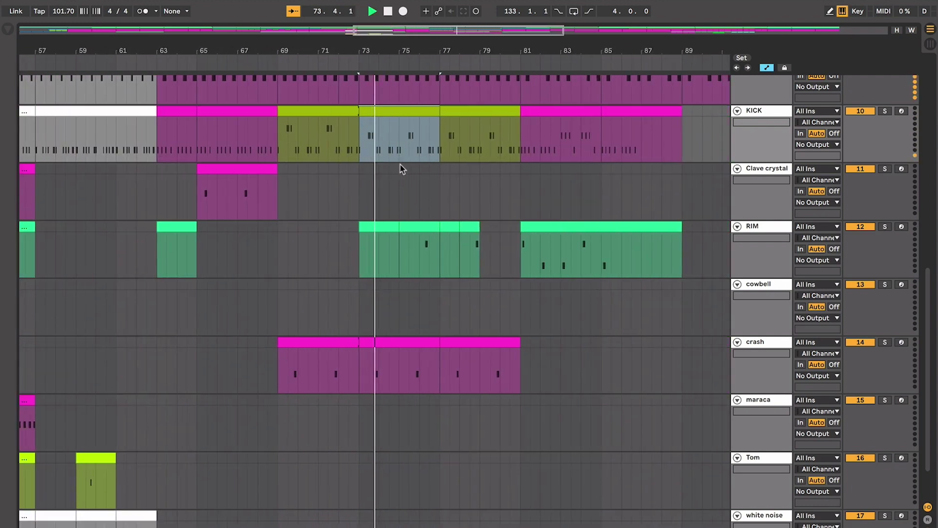
{"action": "key", "text": "minus"}
{"action": "key", "text": "space"}
Step: Mark bar 77 in the pad track's gap and highlight Melody 1, pad and melody 2 across most of the full arrangement
{"action": "scroll", "coordinate": [400, 166], "scroll_direction": "up", "scroll_amount": 10}
{"action": "left_click", "coordinate": [417, 223]}
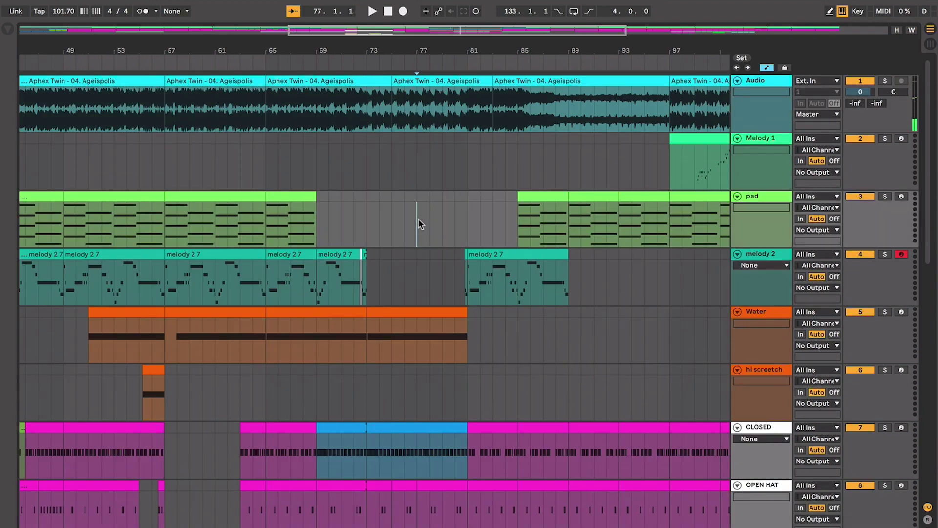
{"action": "key", "text": "w"}
{"action": "left_click_drag", "start_coordinate": [705, 272], "coordinate": [95, 162]}
Step: Examine the percussion tracks again, marking bar 39 on Clave crystal and bar 57 at the end of the maraca clip
{"action": "scroll", "coordinate": [95, 209], "scroll_direction": "down", "scroll_amount": 8}
{"action": "left_click", "coordinate": [204, 251]}
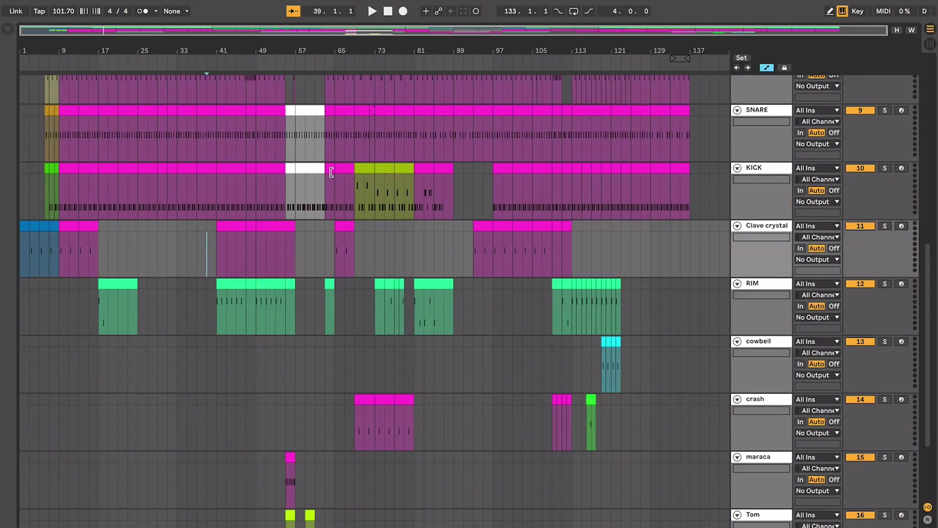
{"action": "scroll", "coordinate": [277, 350], "scroll_direction": "down", "scroll_amount": 5}
{"action": "left_click", "coordinate": [296, 355]}
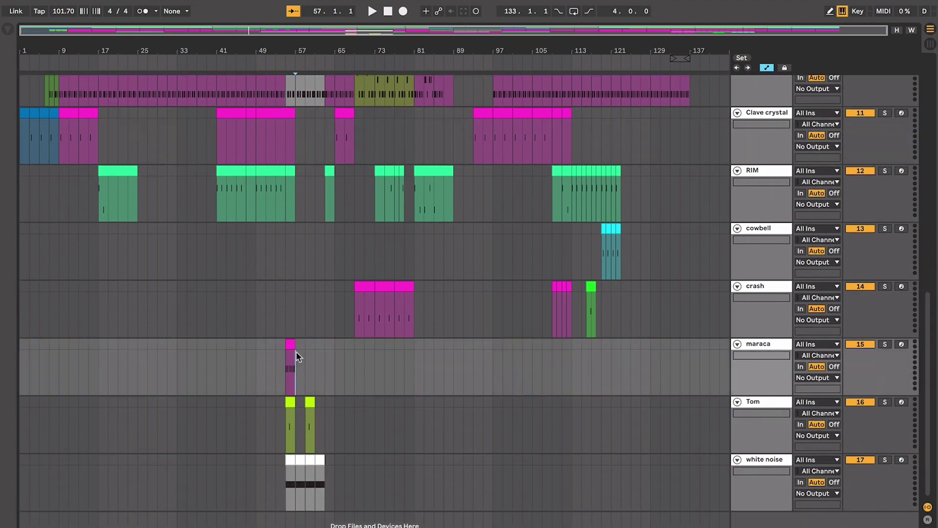
Step: Return to the melodic tracks and mark bar 75 in the gap between the pad clips
{"action": "scroll", "coordinate": [297, 354], "scroll_direction": "up", "scroll_amount": 10}
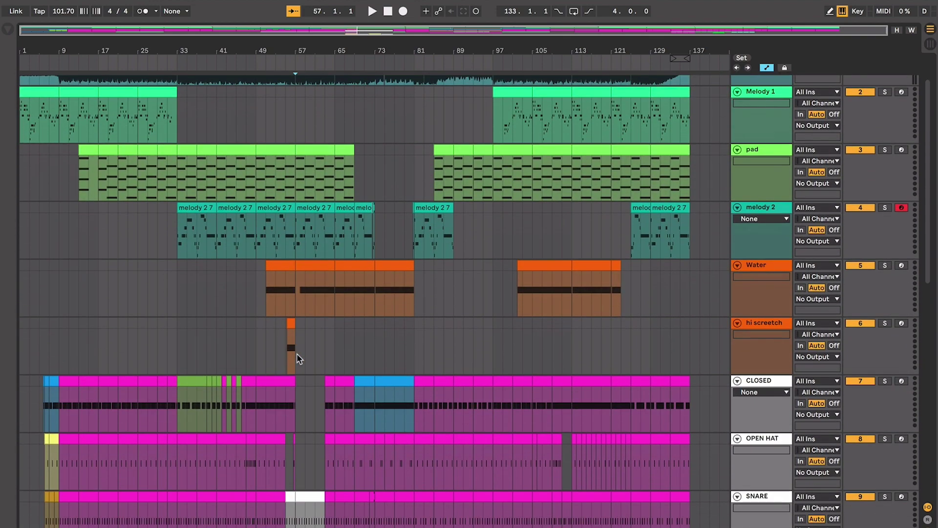
{"action": "scroll", "coordinate": [290, 278], "scroll_direction": "up", "scroll_amount": 2}
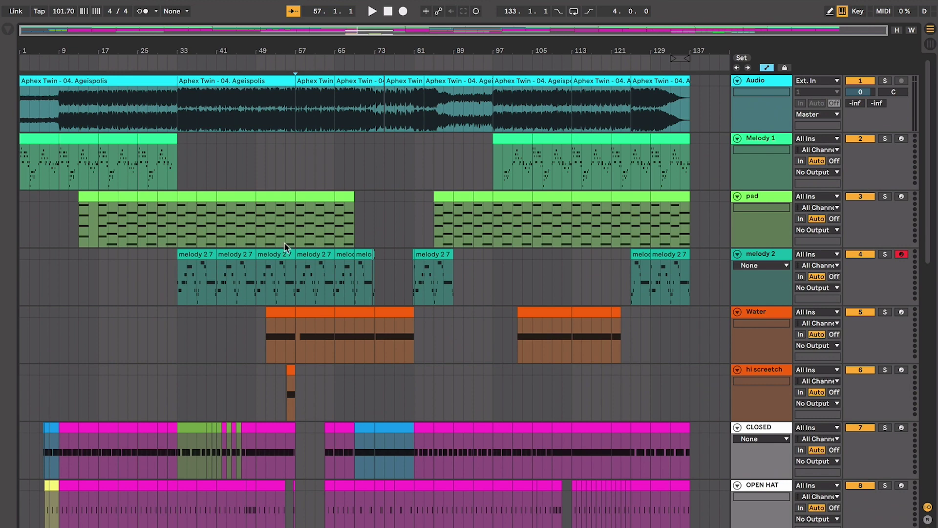
{"action": "left_click", "coordinate": [364, 186]}
{"action": "left_click", "coordinate": [390, 195]}
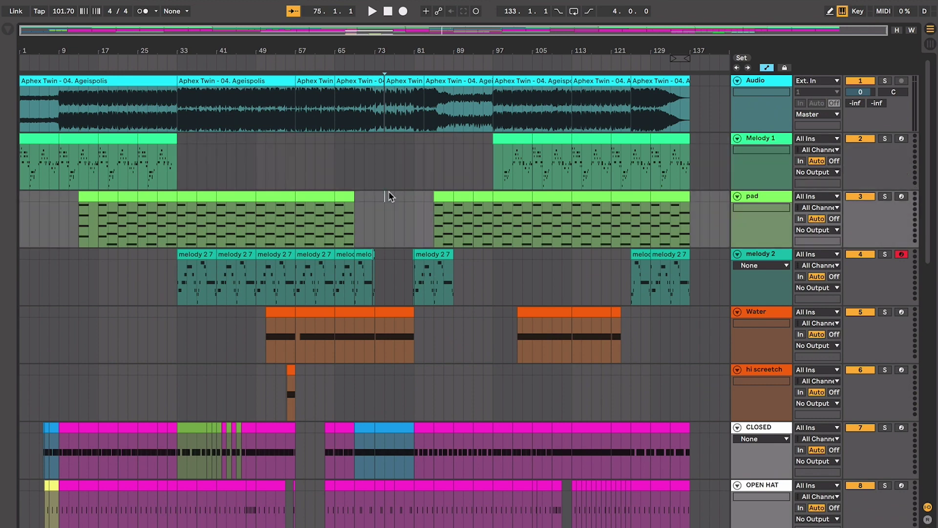